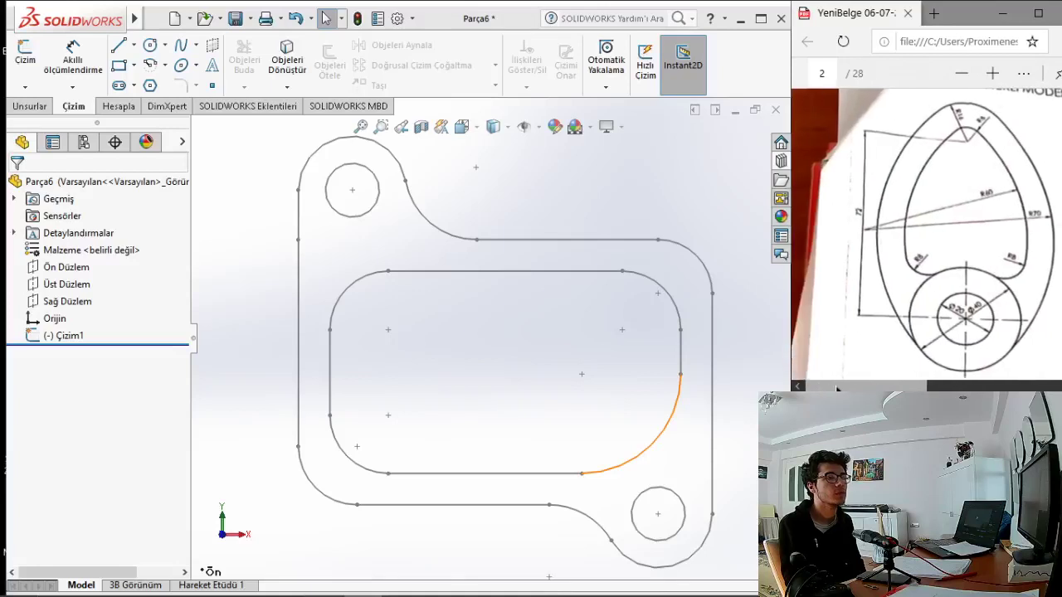
Create new part Parça7 and open sketch Çizim1 on the Ön Düzlem plane
click(174, 19)
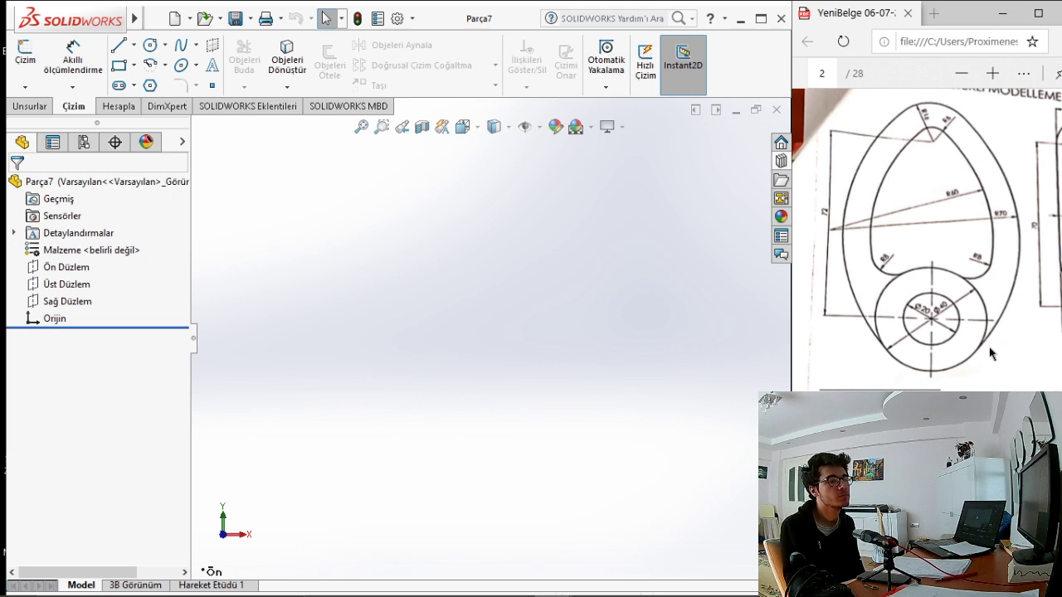
scroll(926, 232, left, 1)
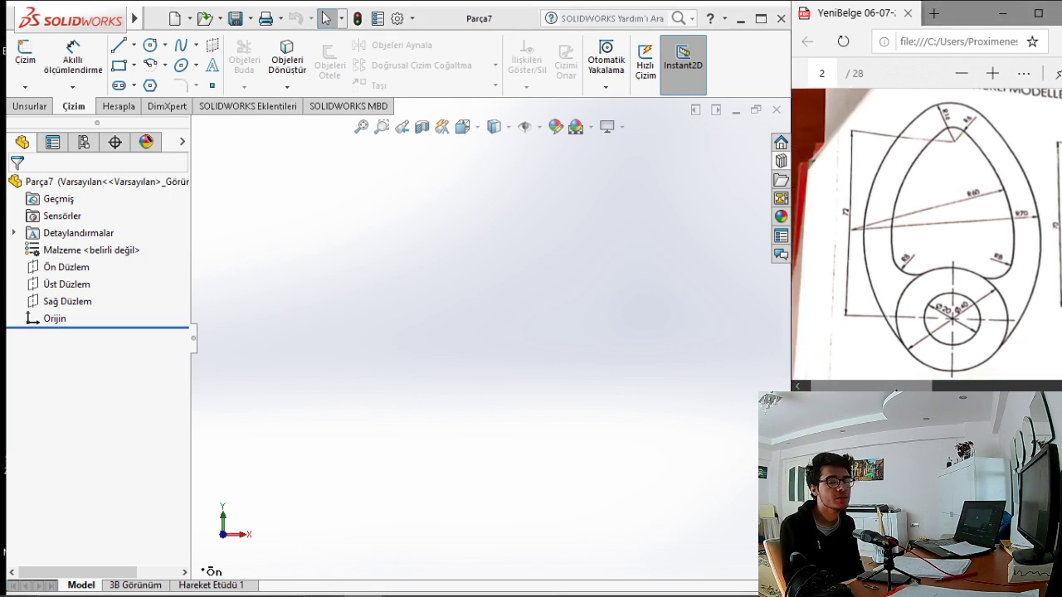
click(50, 268)
right_click(50, 268)
click(55, 241)
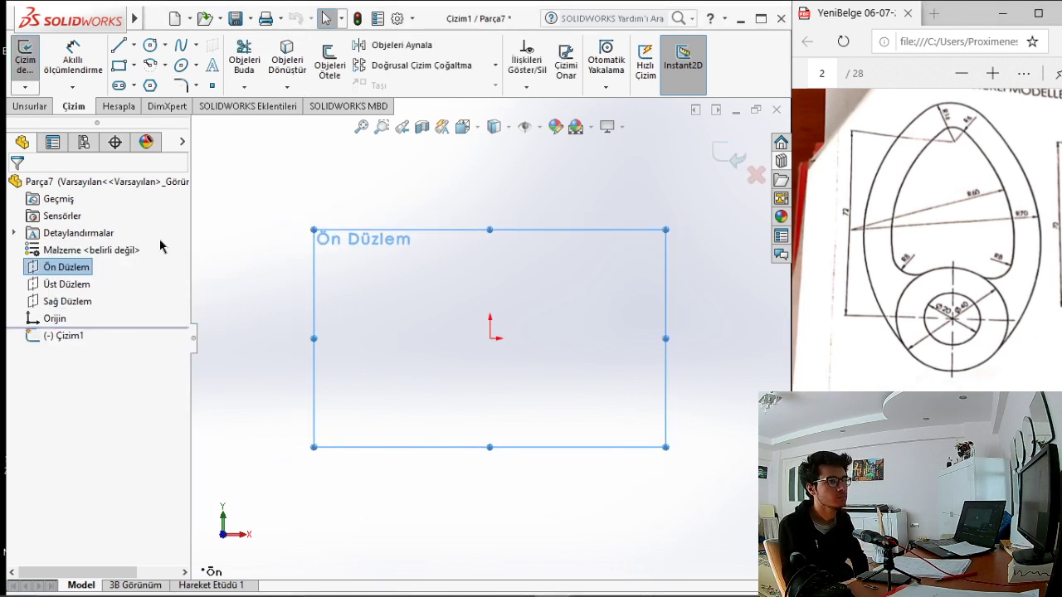
Draw two concentric circles centred on the origin
click(150, 45)
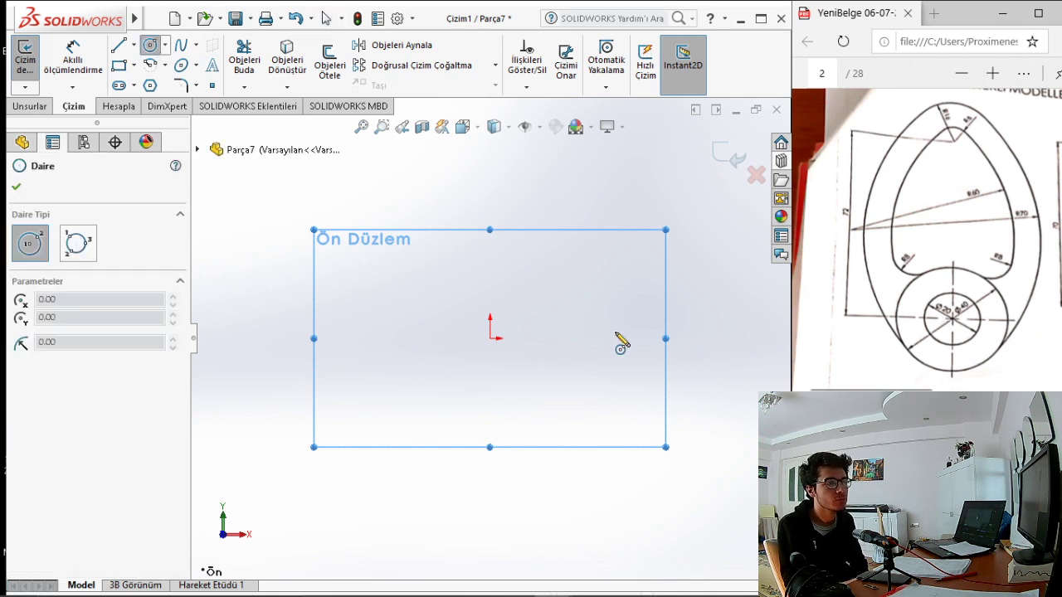
click(489, 338)
click(656, 379)
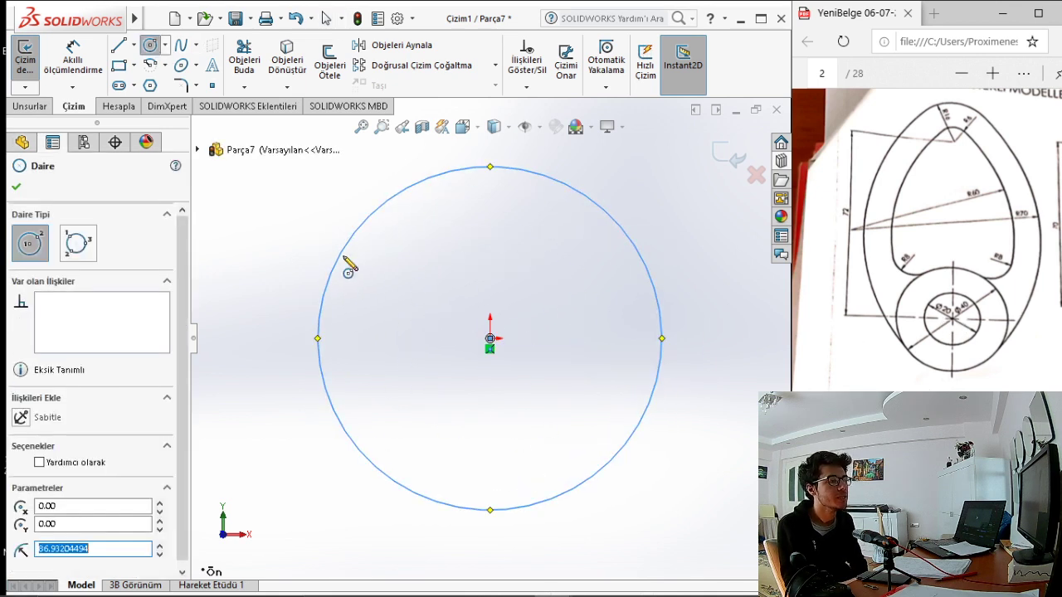
click(490, 339)
click(604, 375)
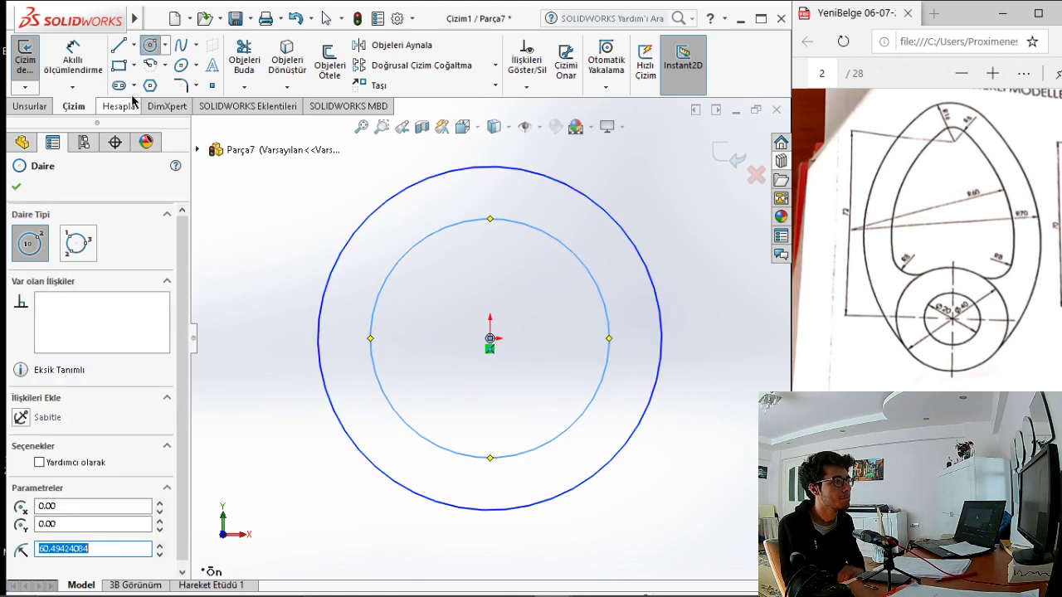
Dimension the inner circle Ø20 and the outer circle Ø40
click(73, 62)
click(405, 254)
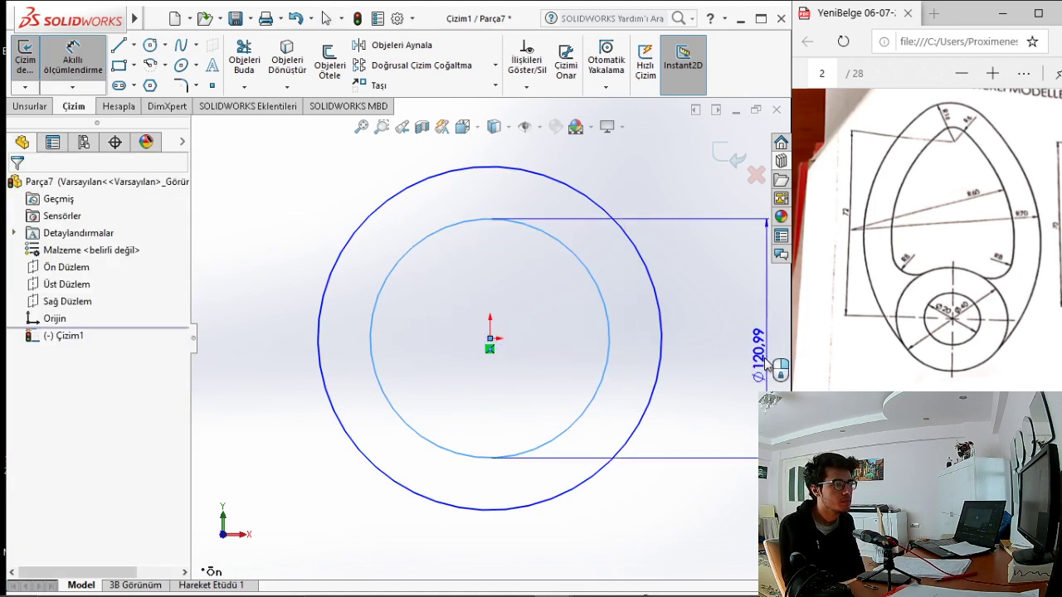
click(753, 363)
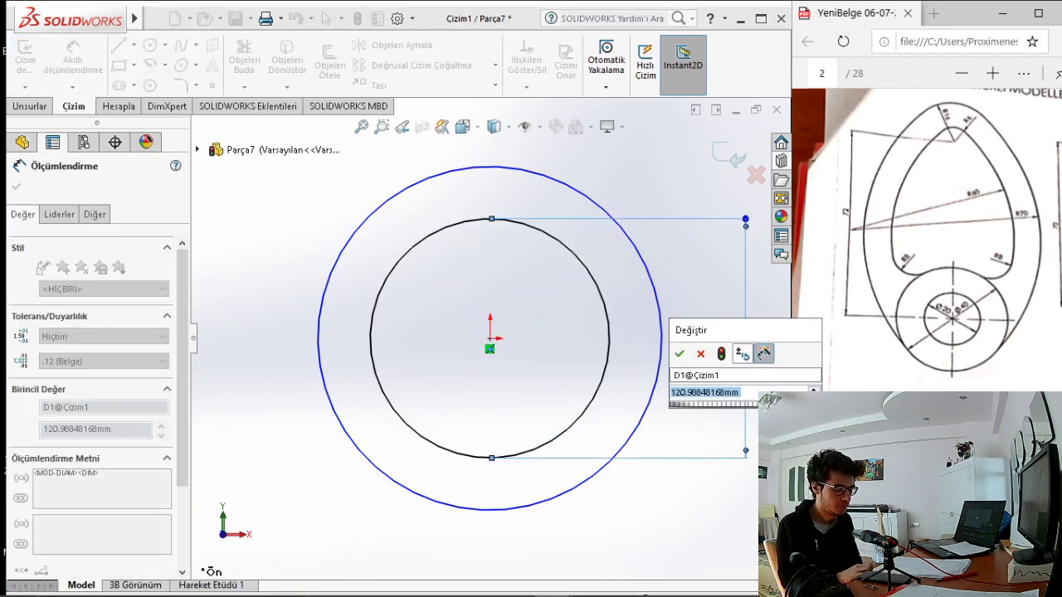
text(20)
key(Return)
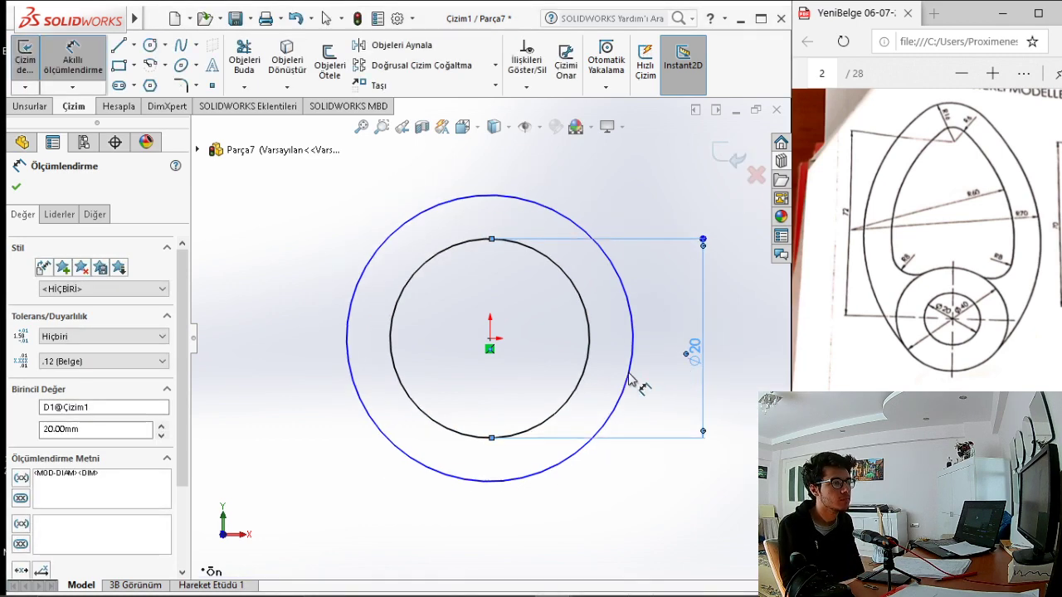
click(632, 382)
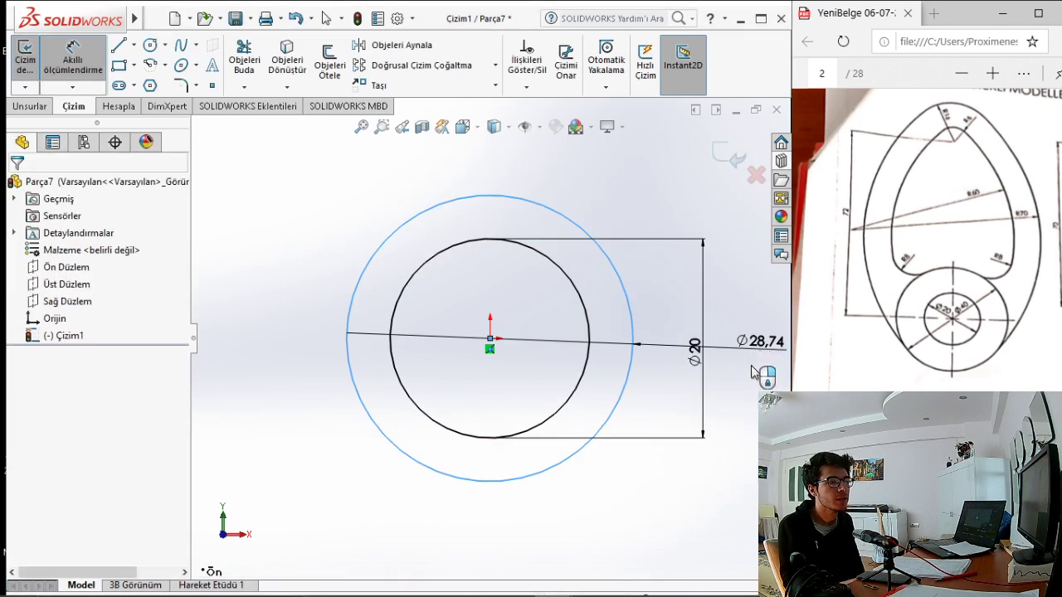
click(755, 374)
text(40)
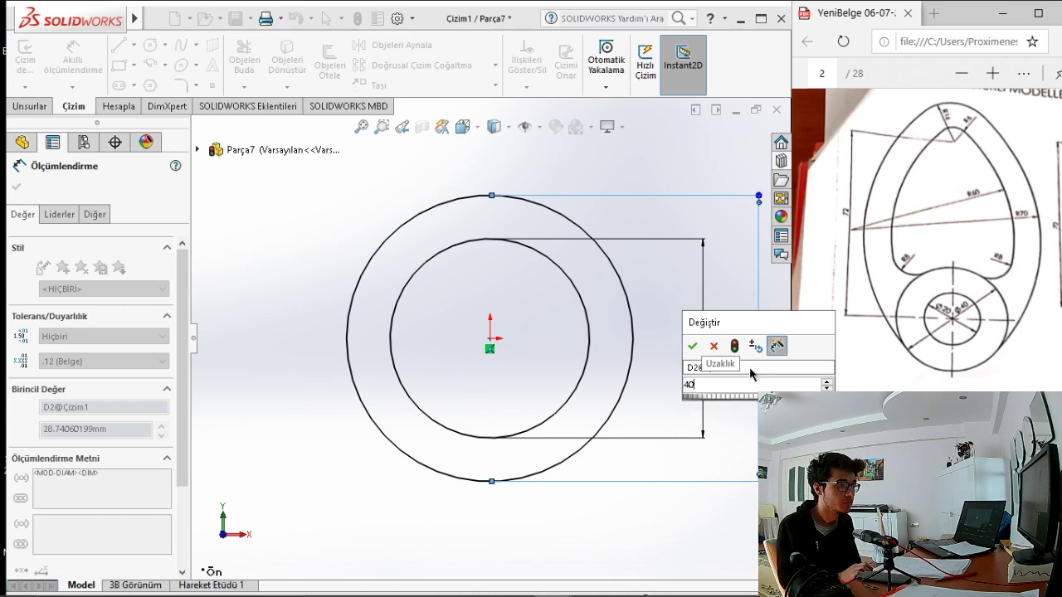
key(Return)
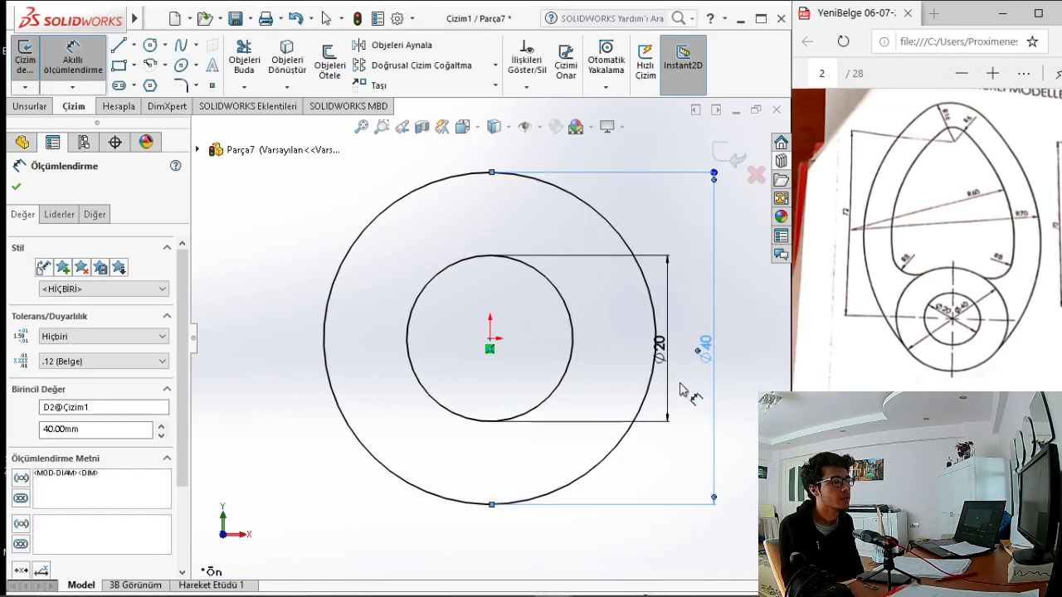
key(Escape)
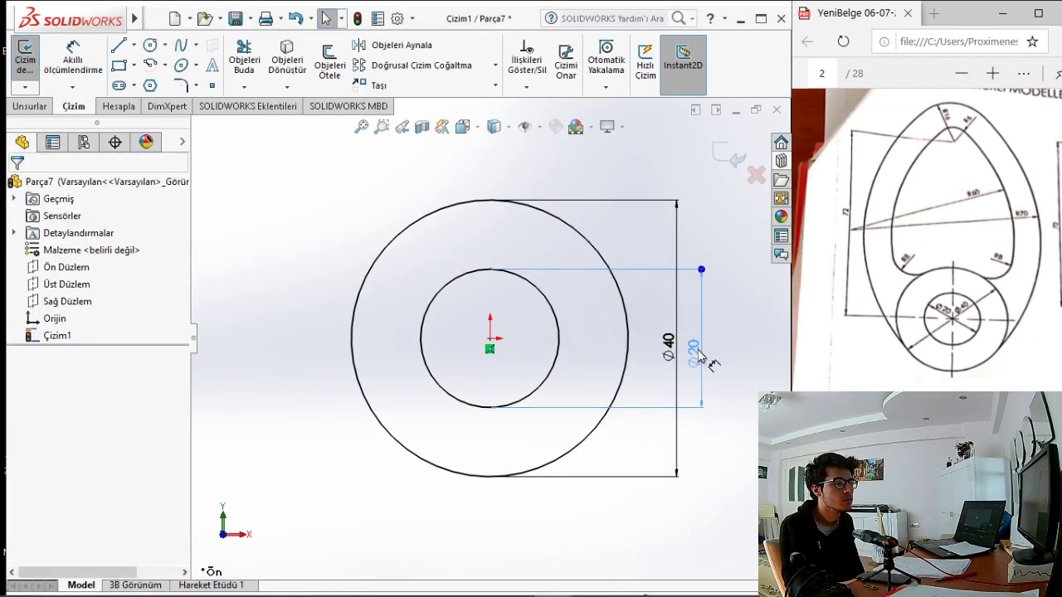
mouse_move(699, 356)
mouse_down()
mouse_move(645, 356)
mouse_move(706, 348)
mouse_move(689, 348)
mouse_up()
scroll(668, 348, up, 3)
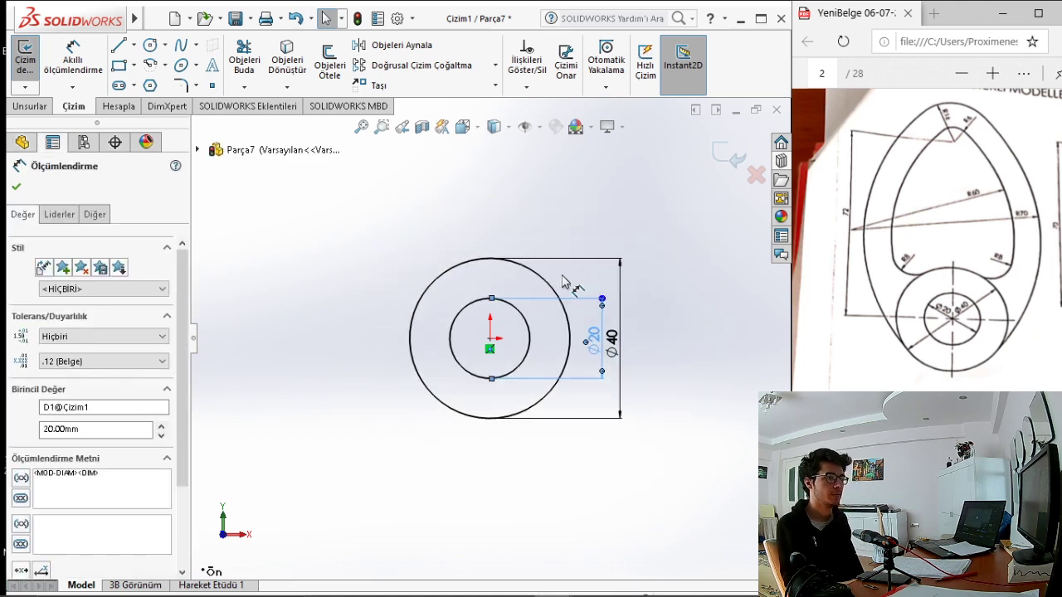
scroll(469, 263, down, 1)
scroll(510, 319, down, 1)
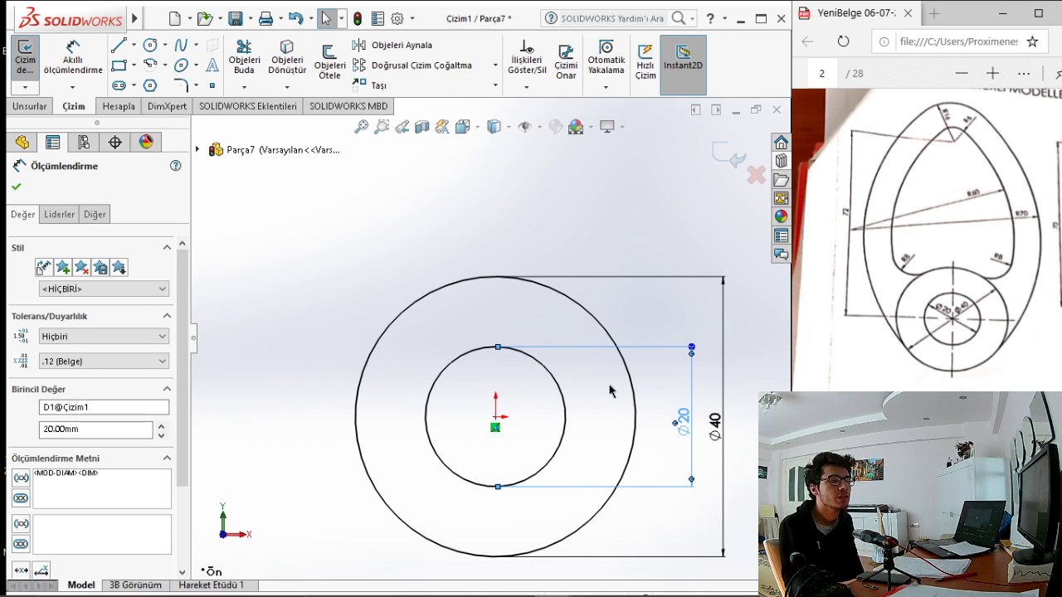
scroll(609, 392, up, 1)
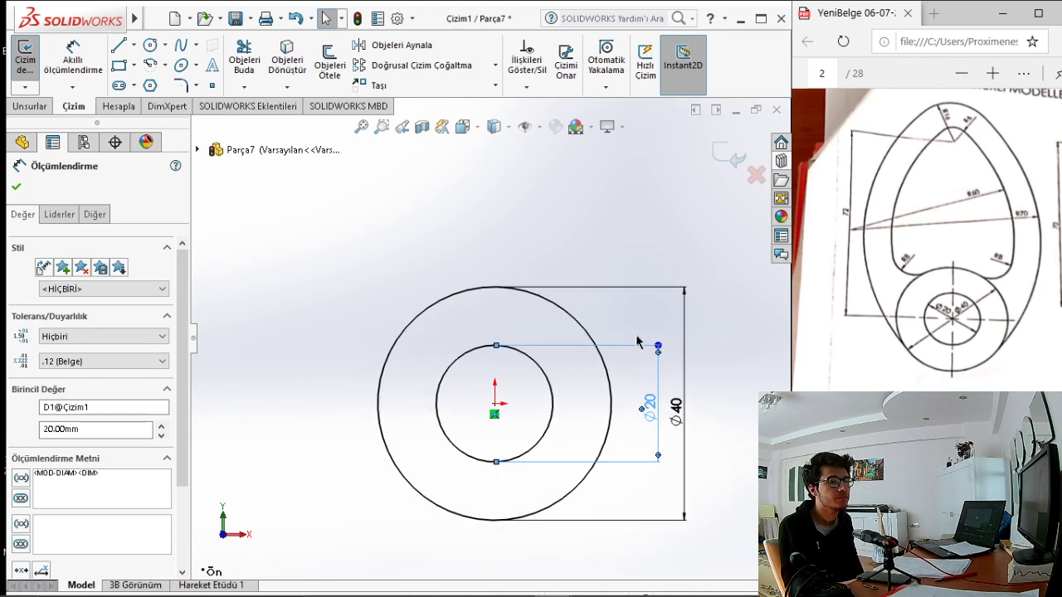
scroll(647, 343, up, 1)
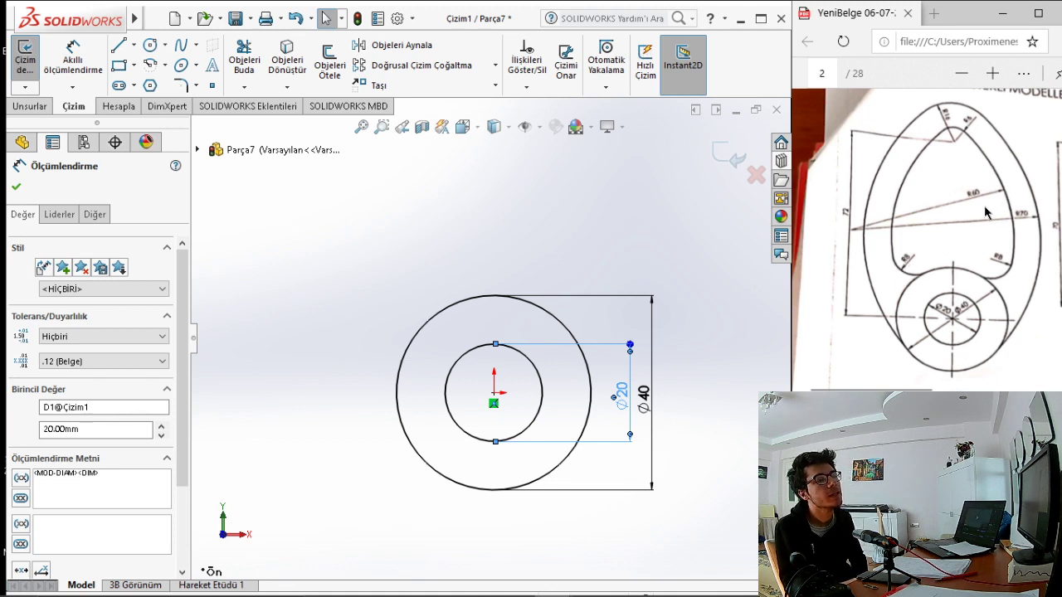
ctrl+scroll(1005, 215, up, 2)
ctrl+scroll(980, 203, up, 1)
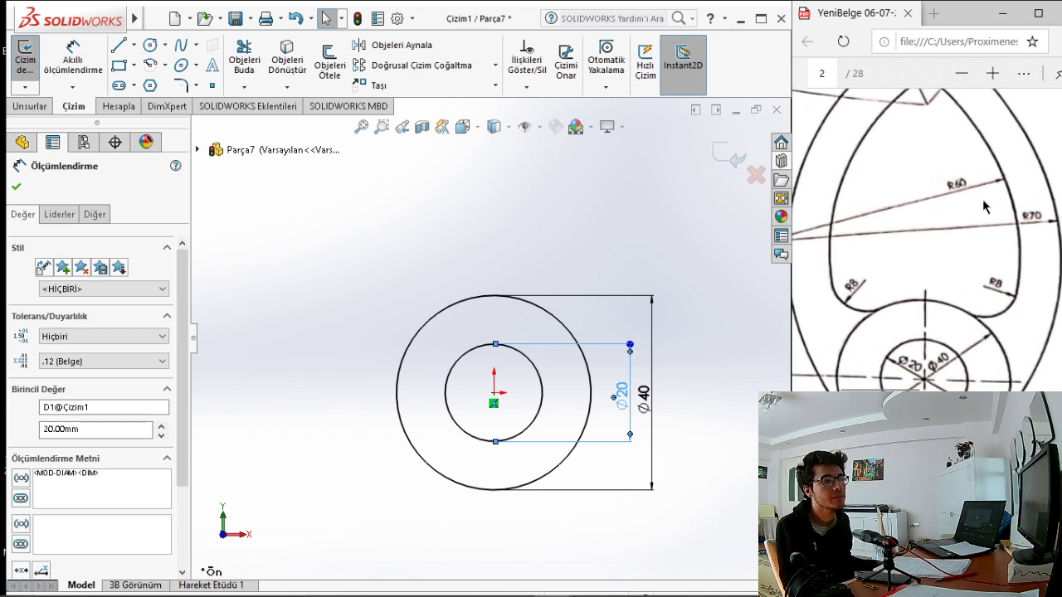
scroll(1012, 224, up, 1)
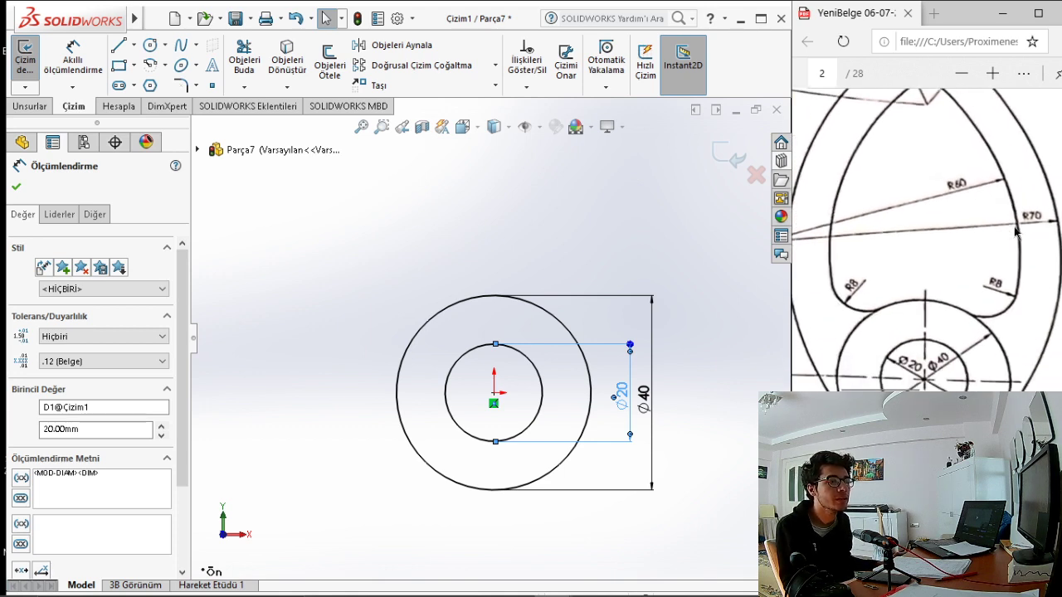
ctrl+scroll(971, 183, down, 1)
ctrl+scroll(963, 152, down, 1)
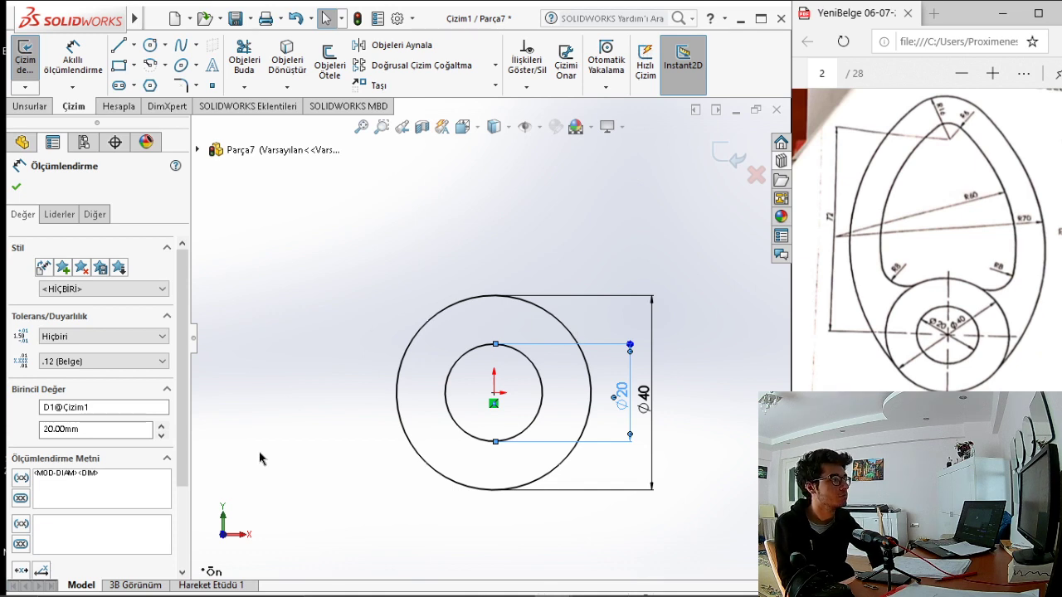
Draw a small circle directly above the origin
click(150, 45)
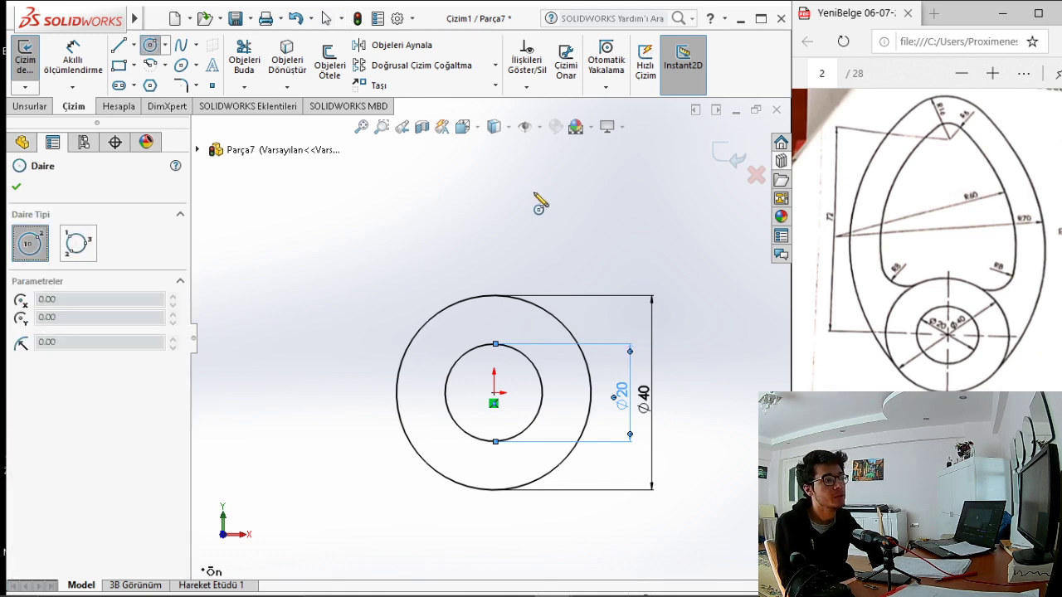
scroll(504, 203, up, 2)
click(493, 207)
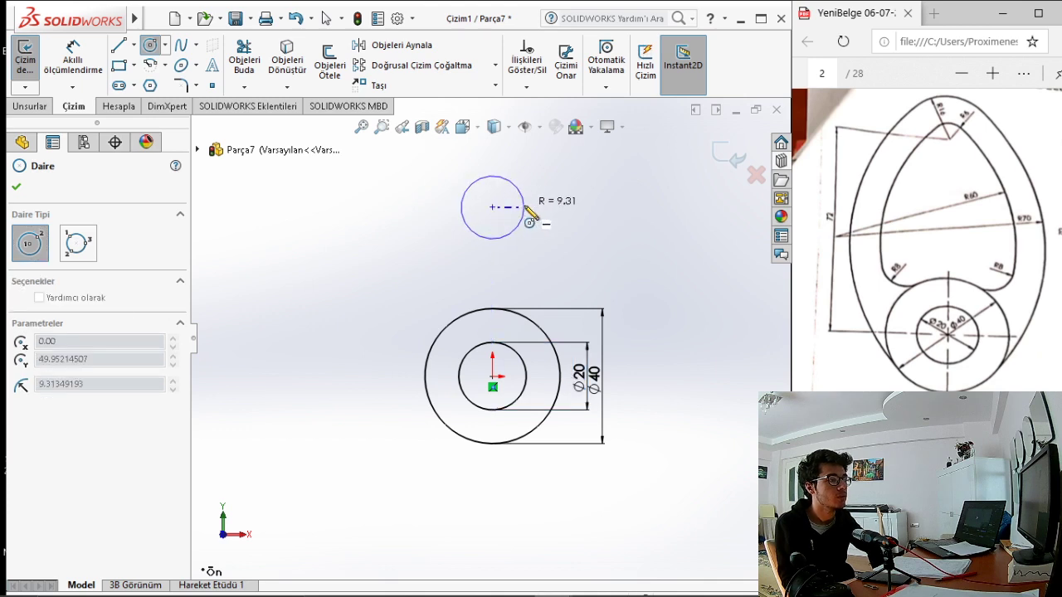
click(508, 210)
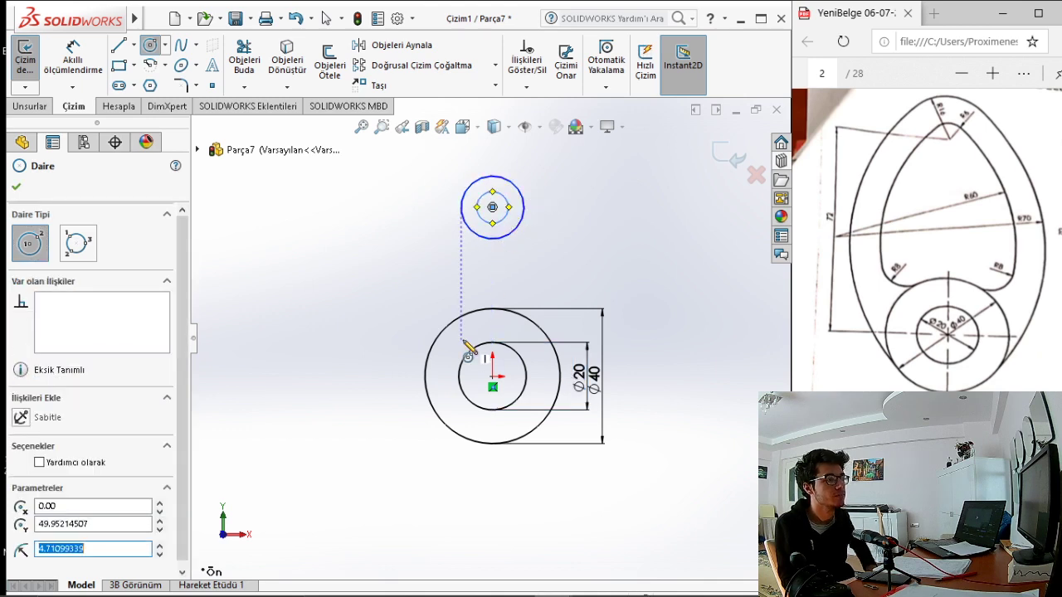
key(Escape)
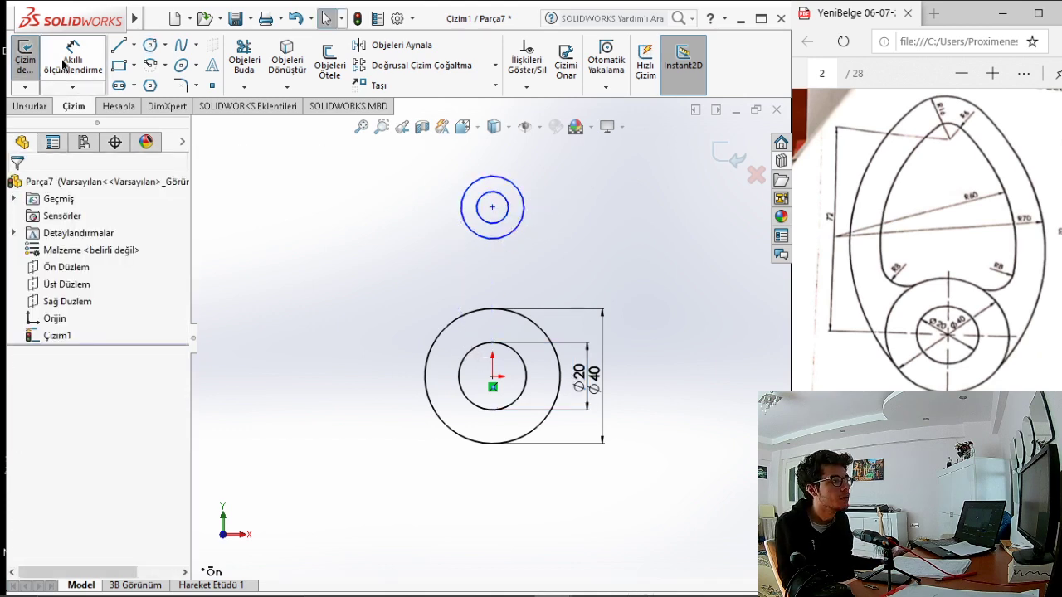
Set the vertical distance between the top circle and origin centres to 72
click(73, 60)
click(446, 433)
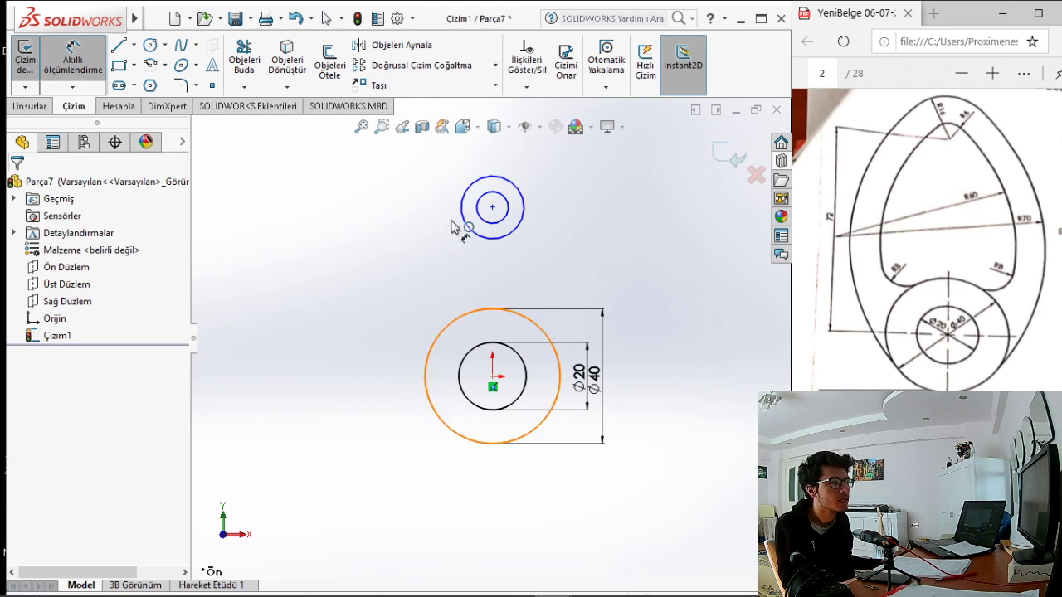
click(459, 224)
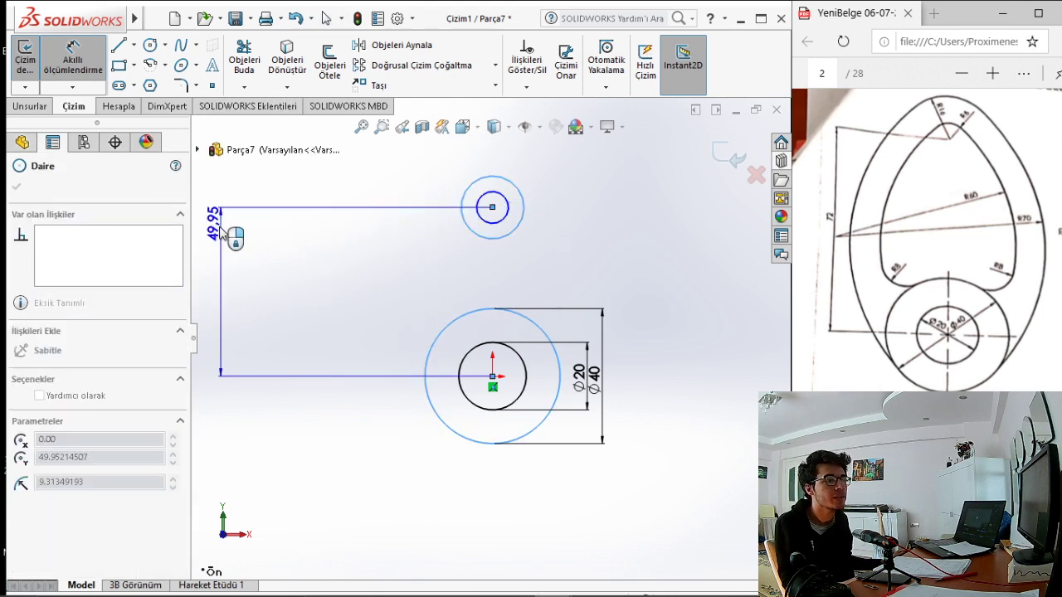
click(283, 296)
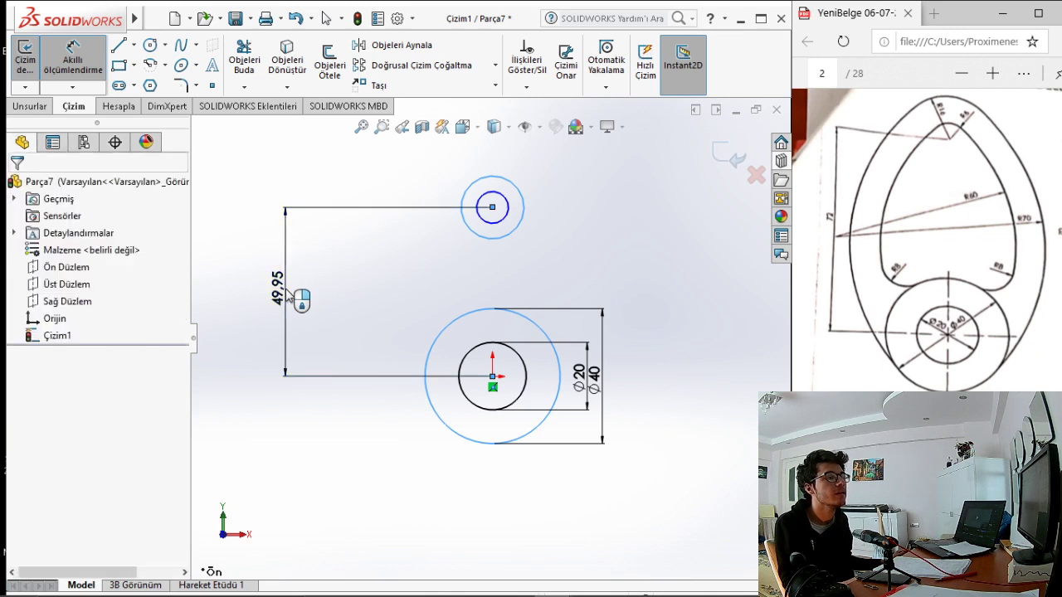
text(70)
key(Return)
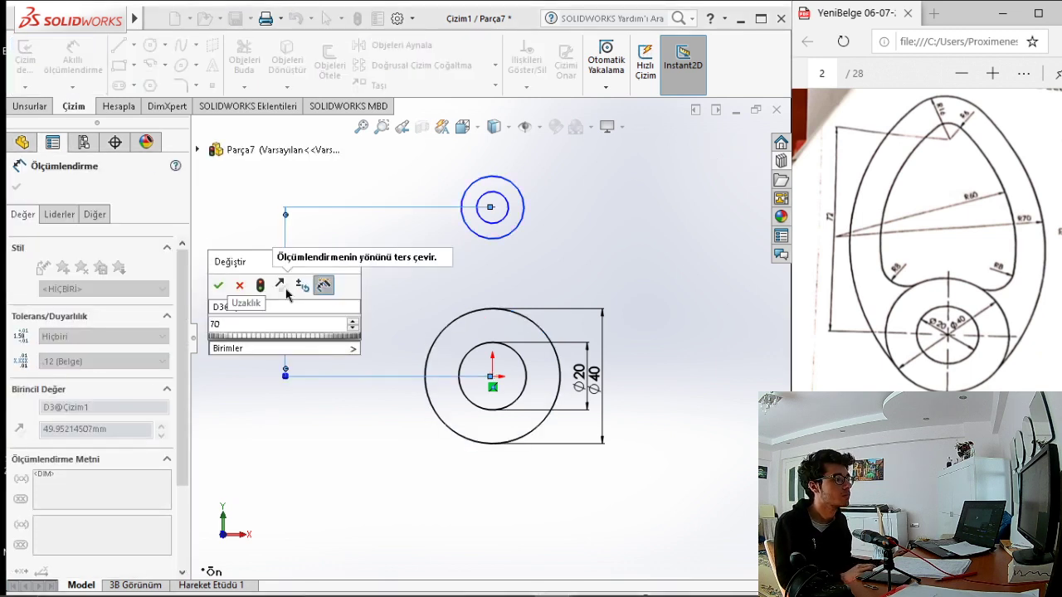
text(2)
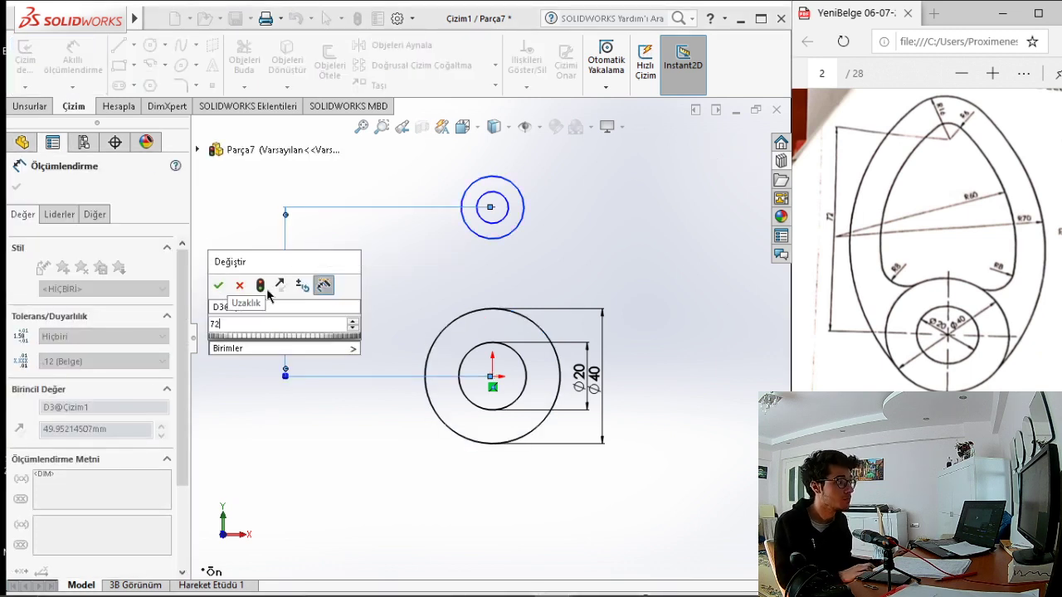
key(Return)
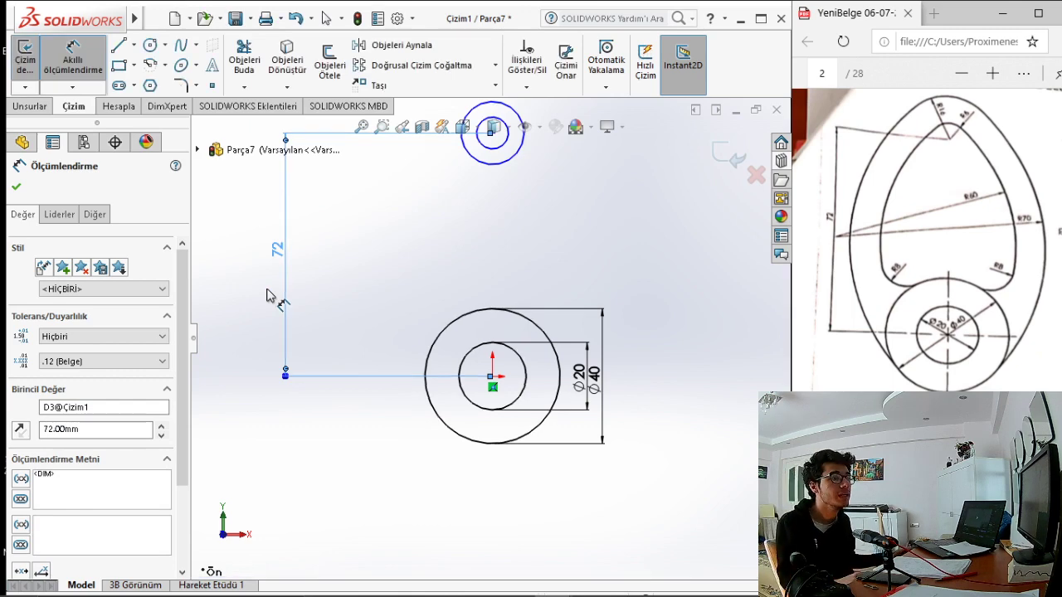
key(z)
key(Escape)
scroll(33, 43, down, 1)
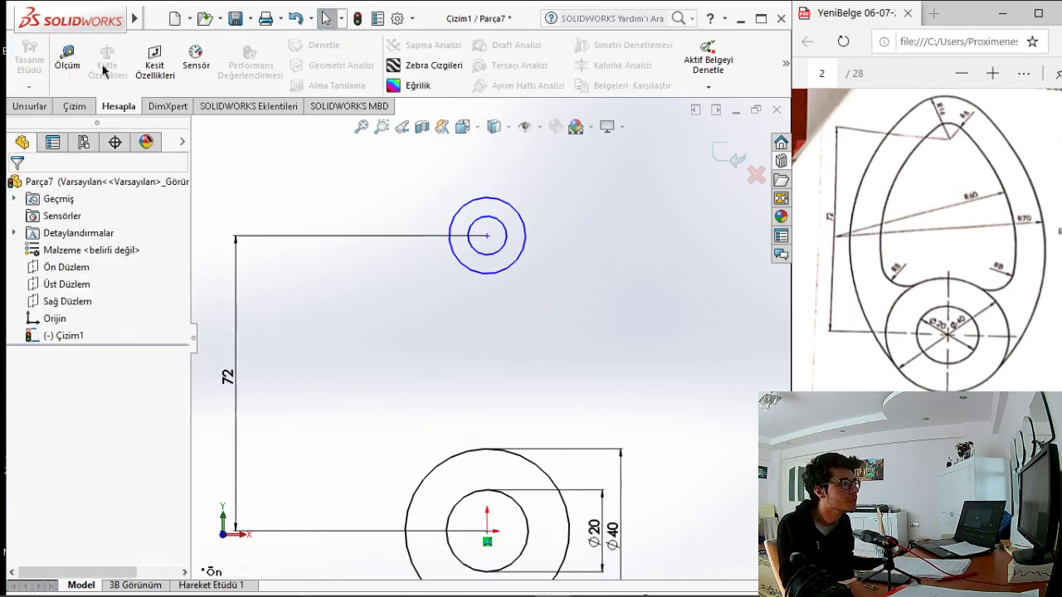
Dimension the top outer circle Ø32 and the inner circle Ø12
click(73, 106)
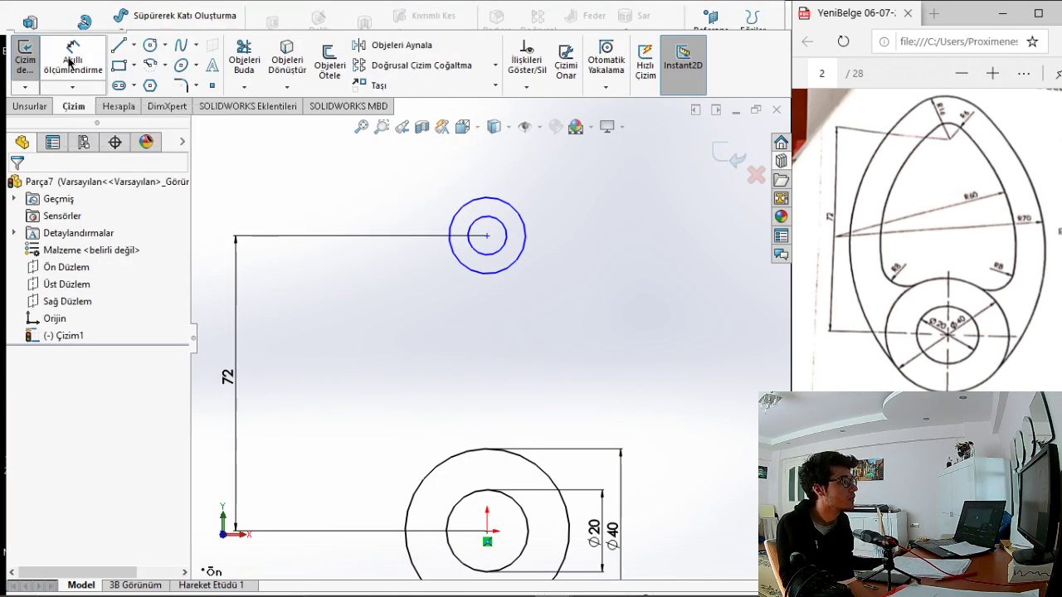
click(66, 53)
click(523, 254)
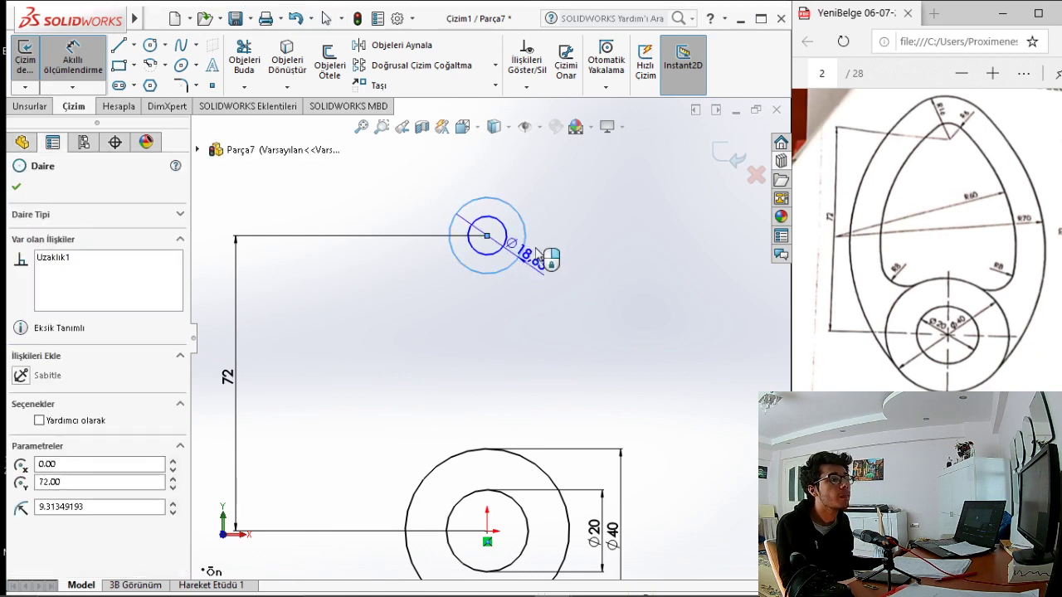
click(602, 228)
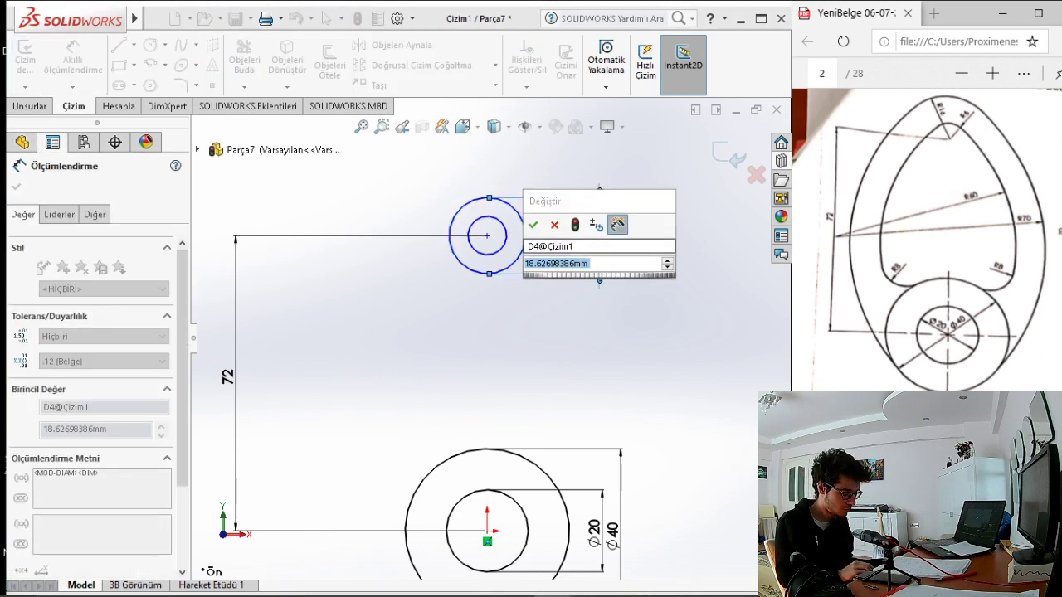
text(32)
key(Return)
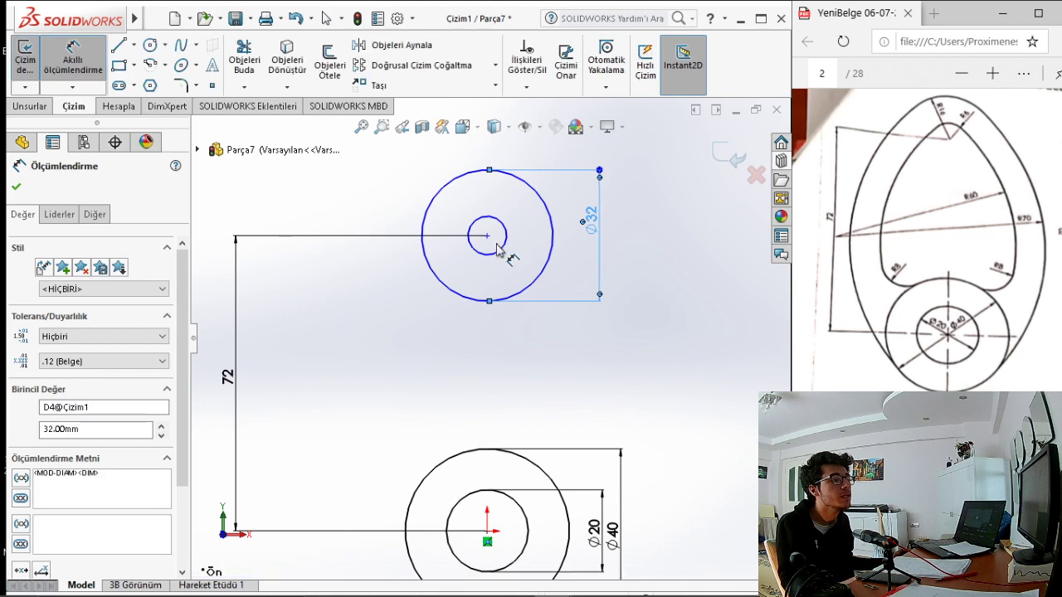
click(505, 245)
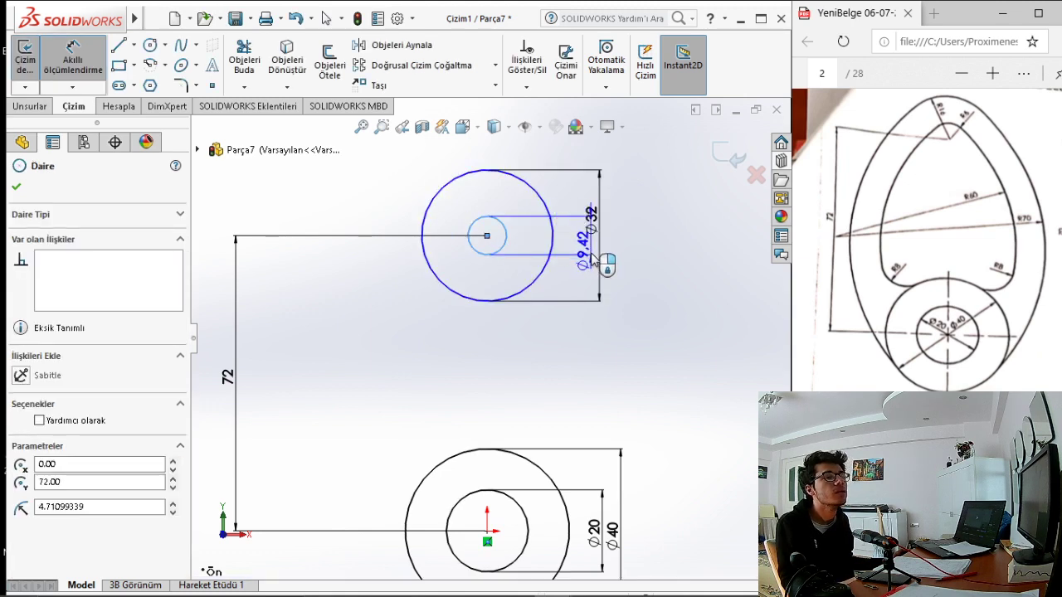
click(571, 267)
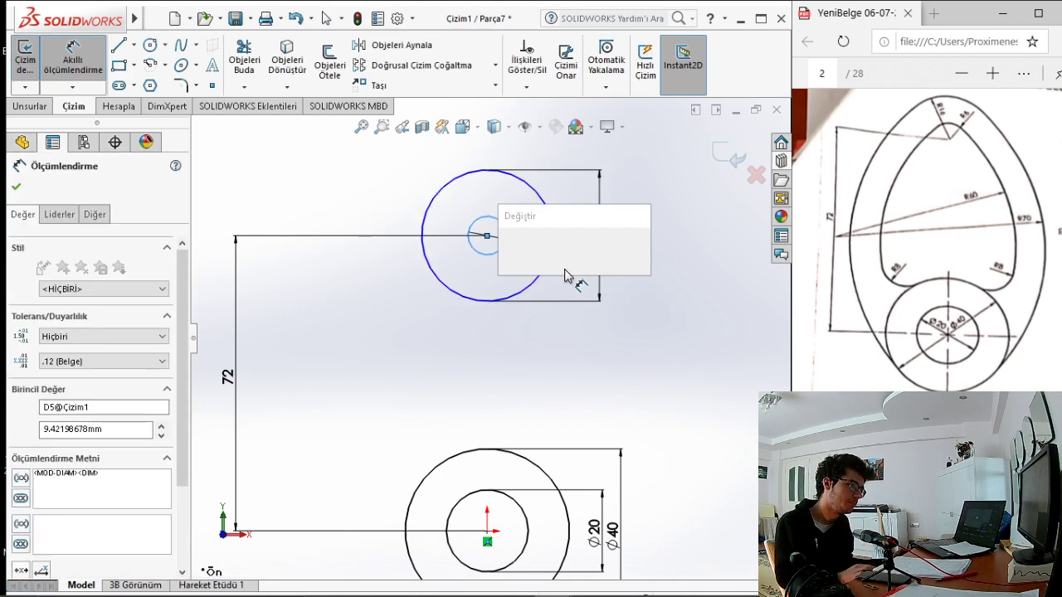
text(12)
key(Return)
Drag the Ø12, Ø32, Ø40 and Ø20 dimensions to the left of their circles
key(Escape)
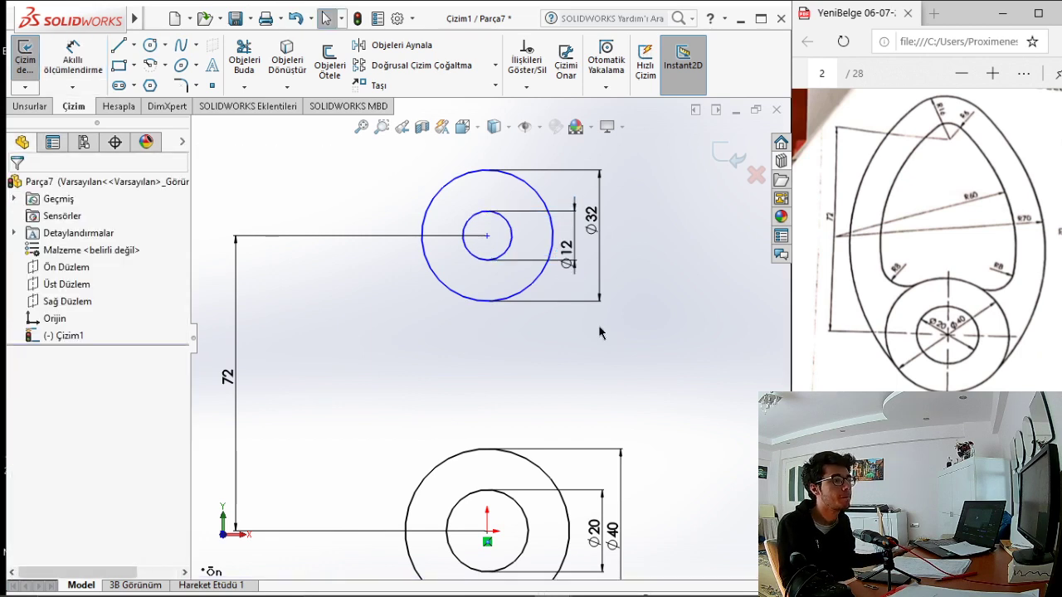
key(f)
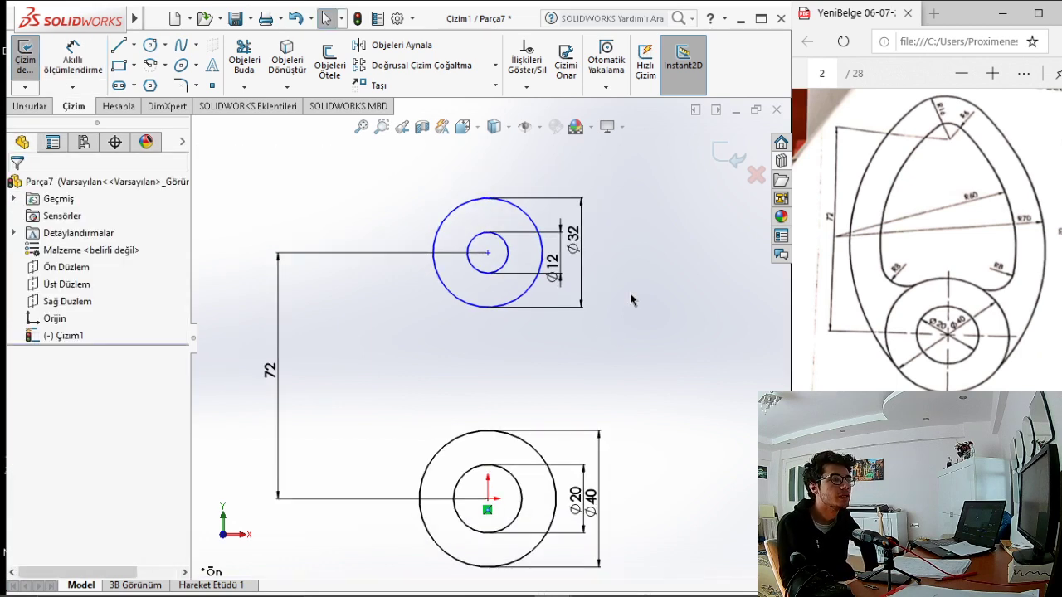
scroll(630, 301, up, 2)
scroll(612, 307, down, 2)
scroll(607, 310, up, 1)
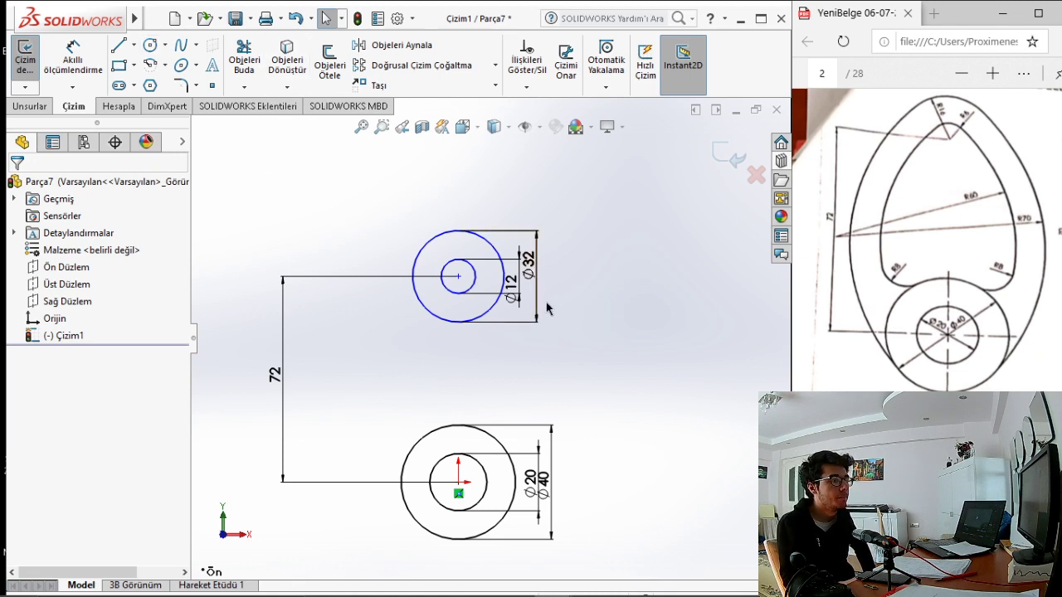
drag(515, 290, 372, 281)
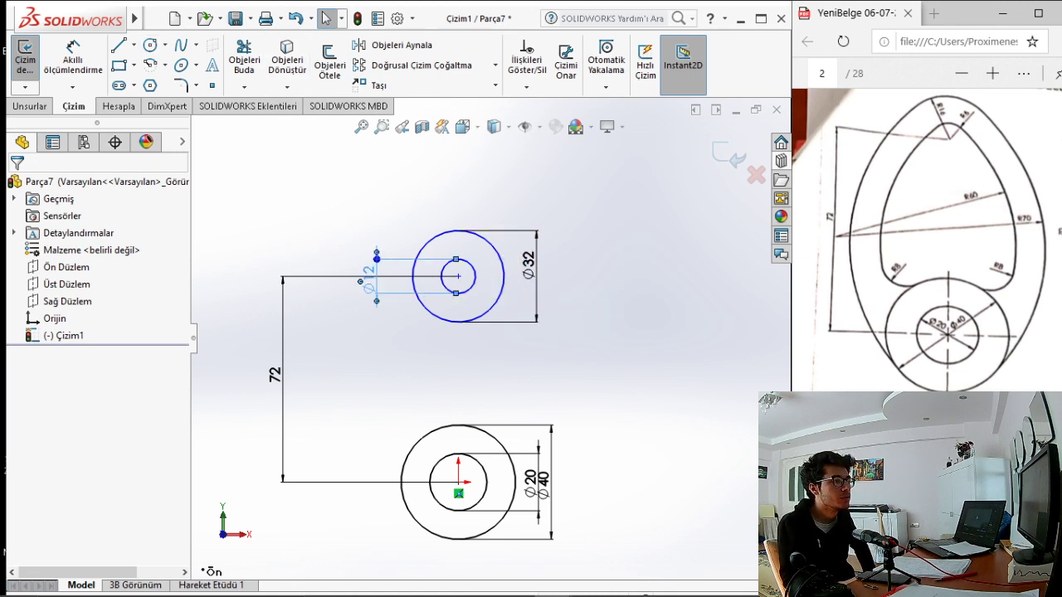
drag(548, 284, 344, 286)
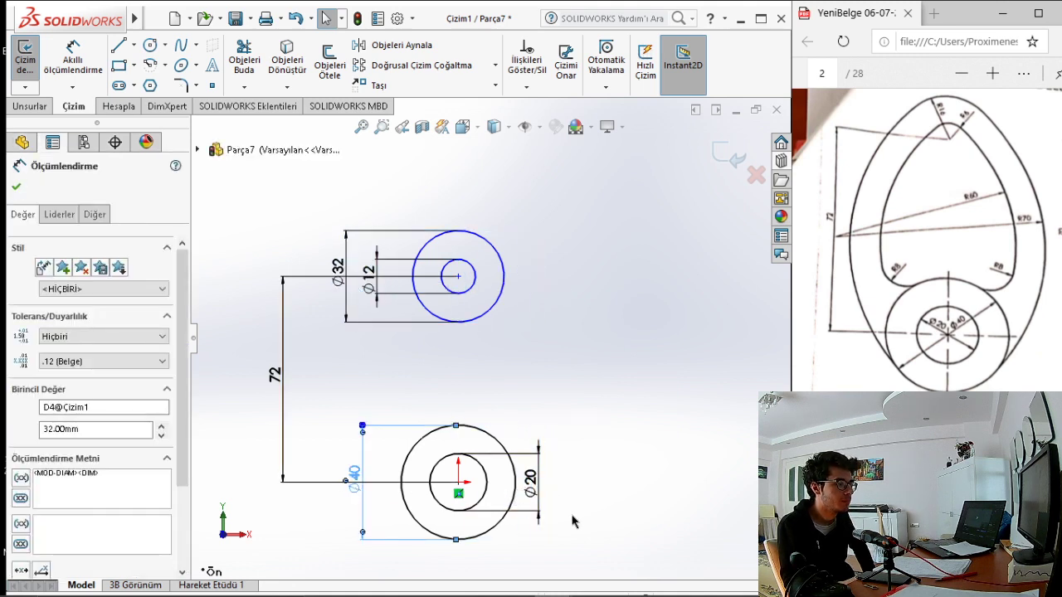
drag(539, 485, 380, 481)
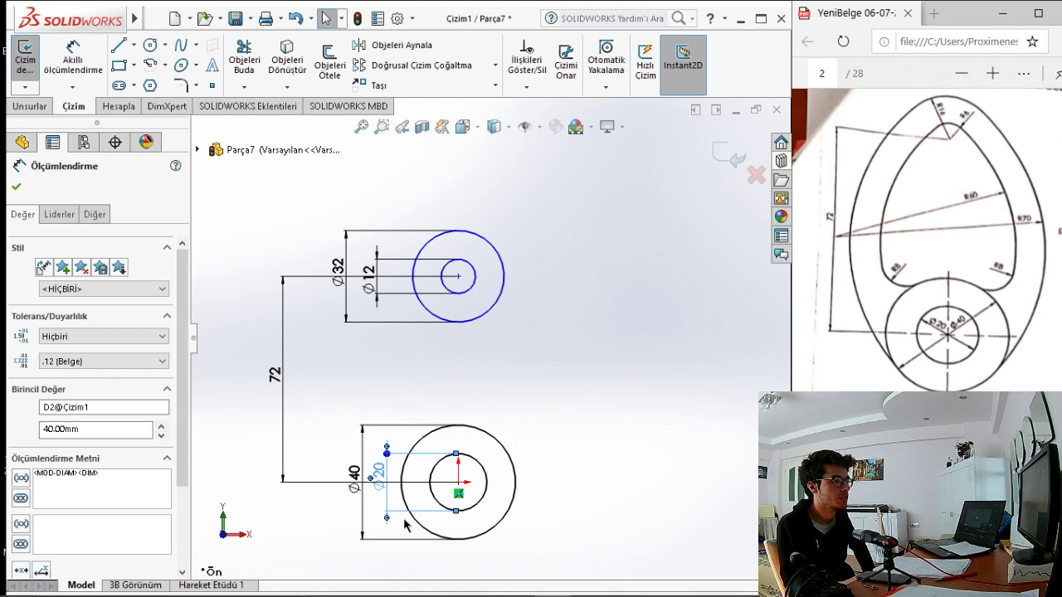
click(586, 417)
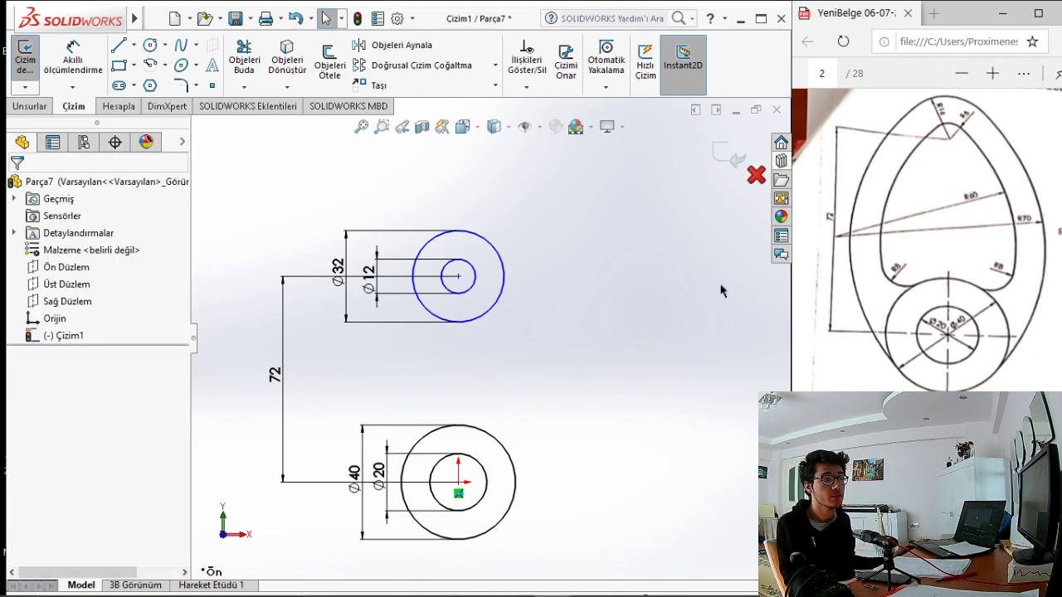
key(z)
scroll(585, 290, down, 1)
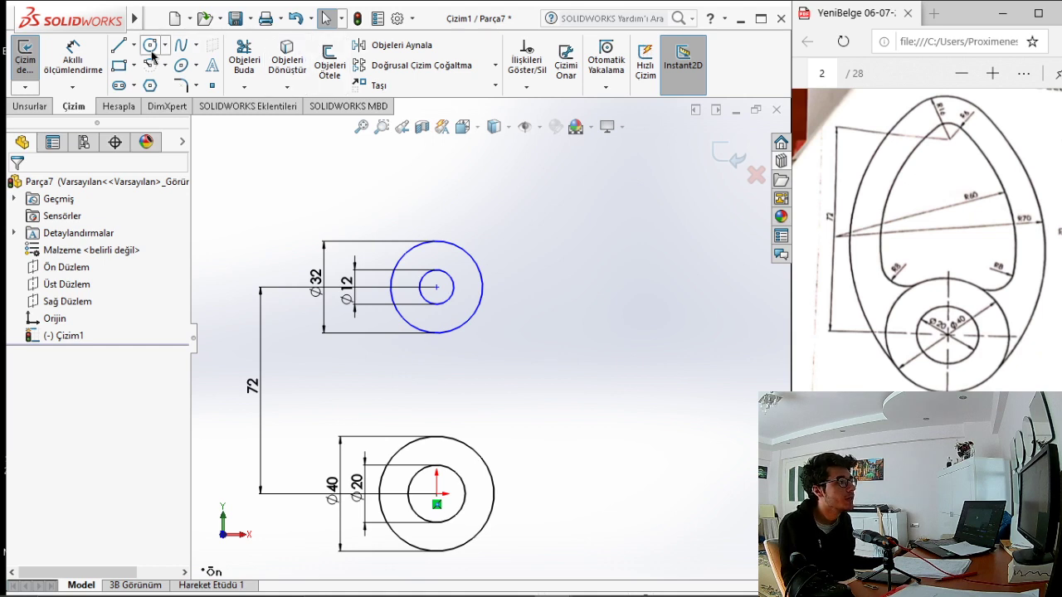
Draw a large circle around both circle pairs and dimension it Ø140
click(151, 44)
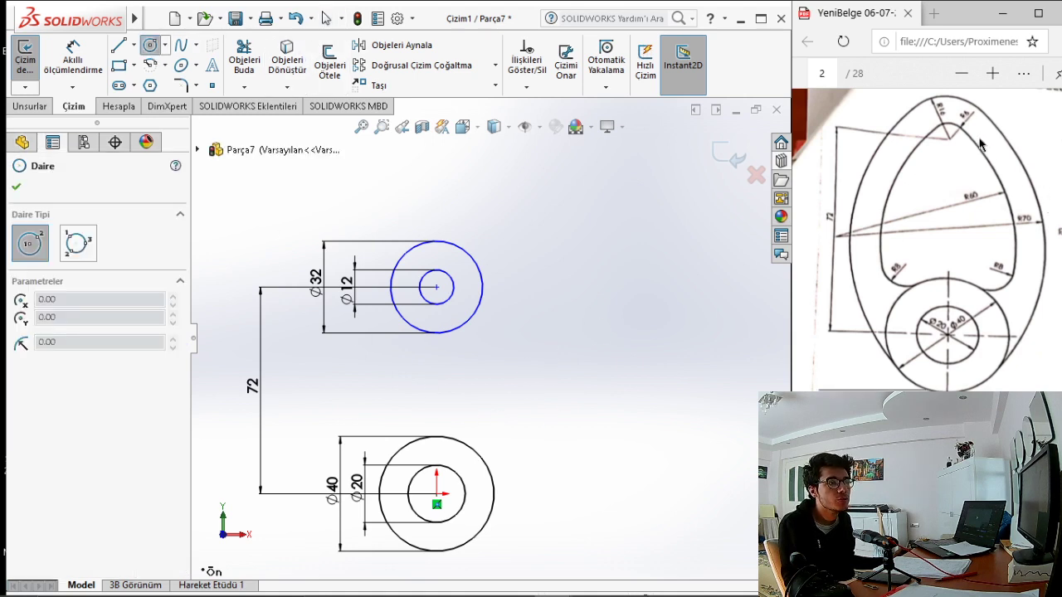
click(504, 379)
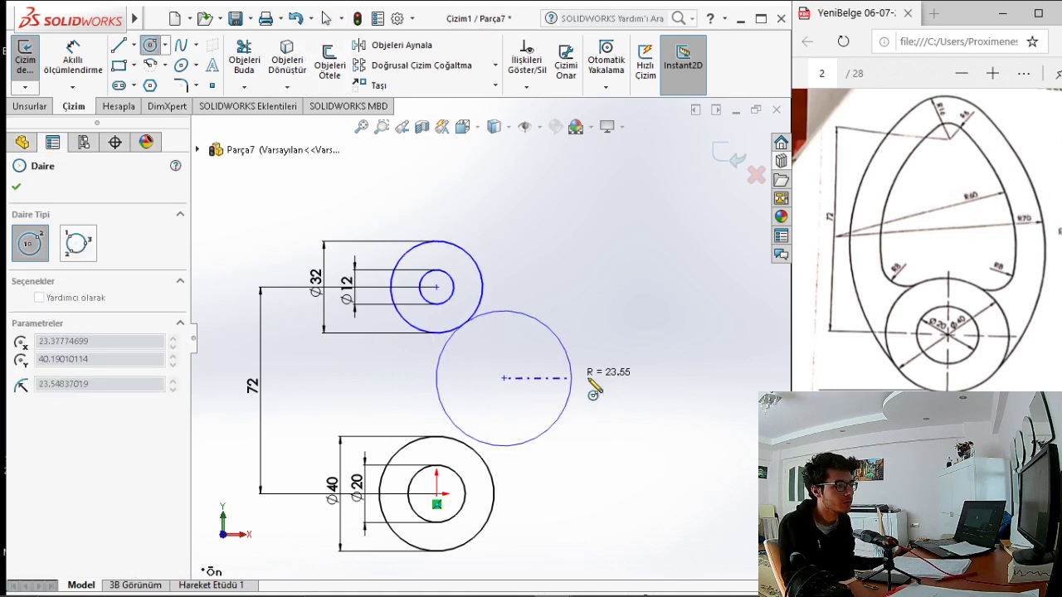
click(721, 415)
click(73, 58)
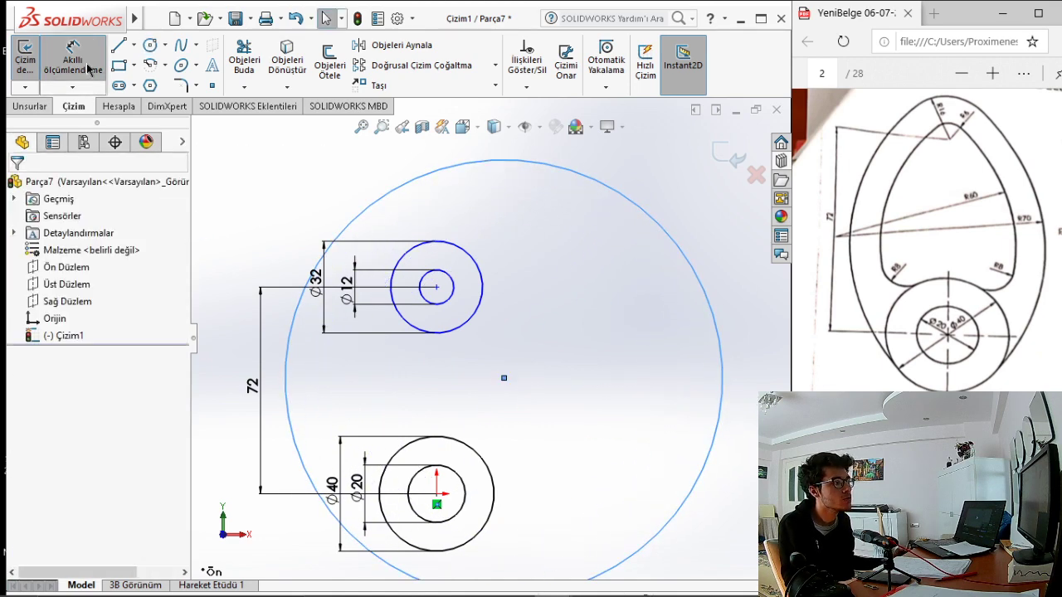
click(347, 227)
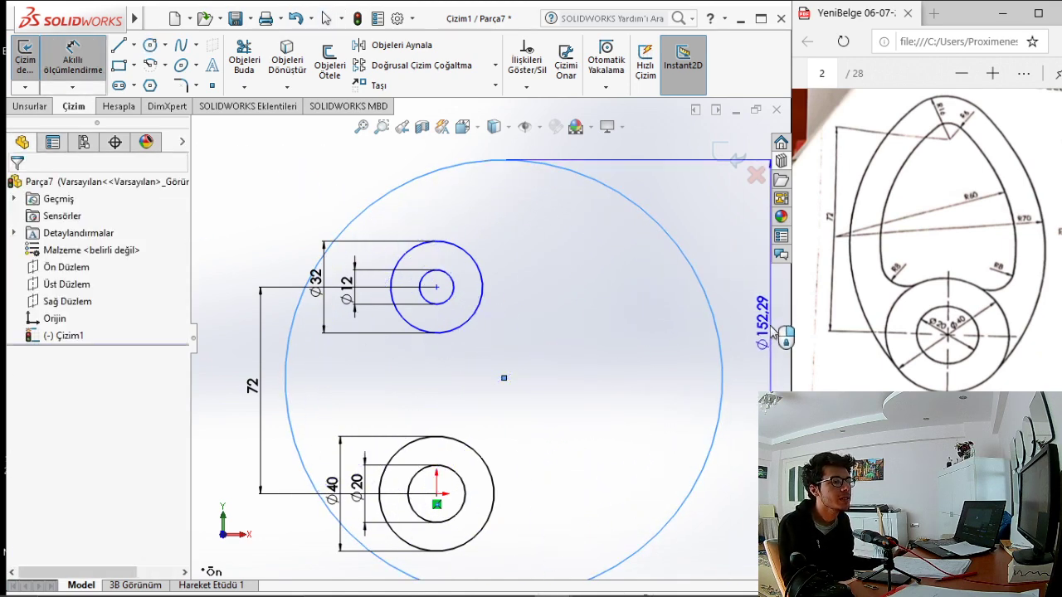
click(770, 334)
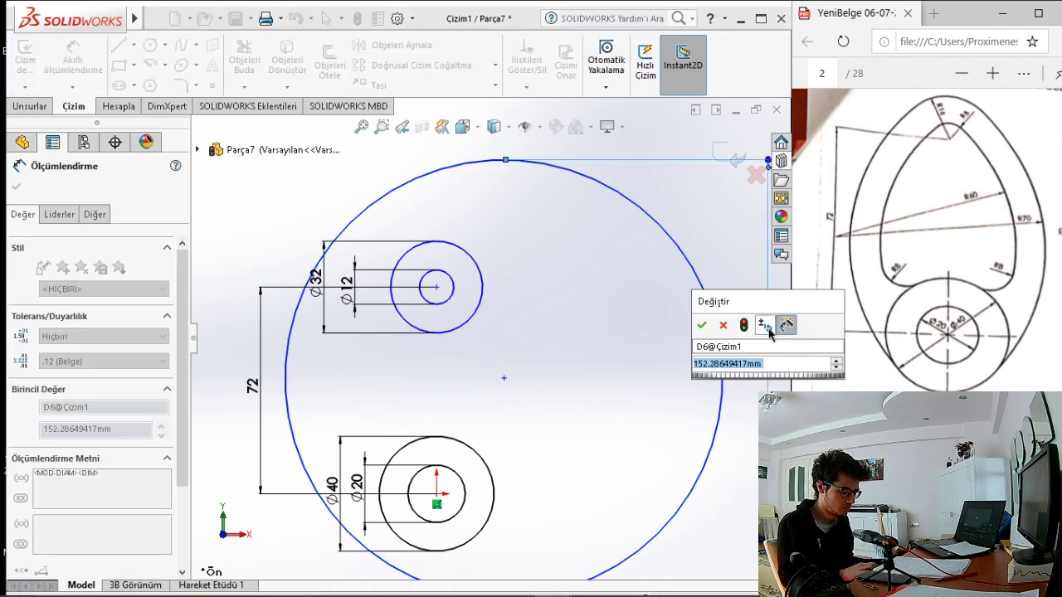
text(140)
key(Return)
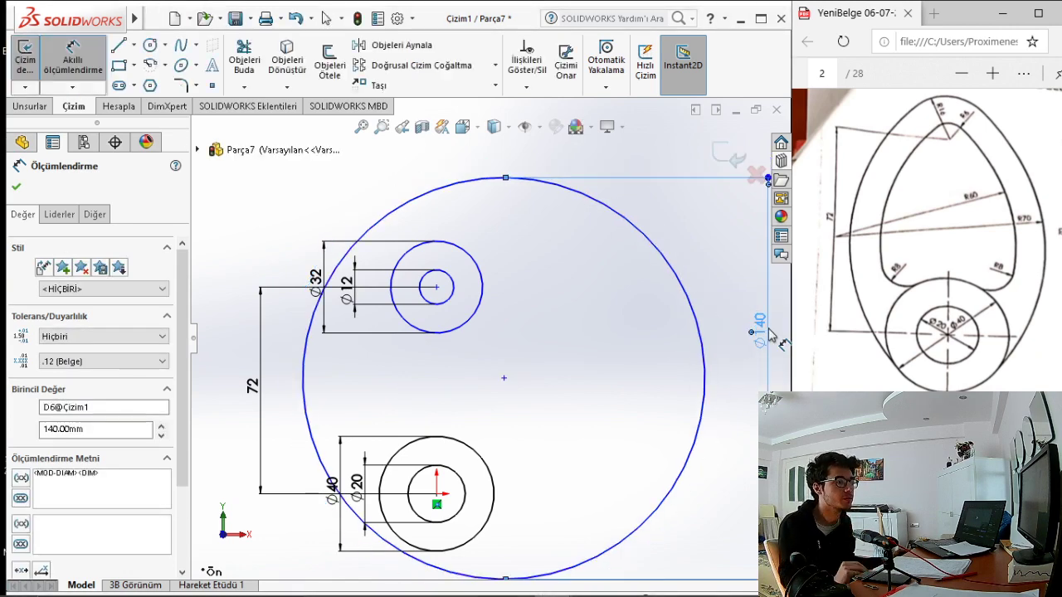
key(Escape)
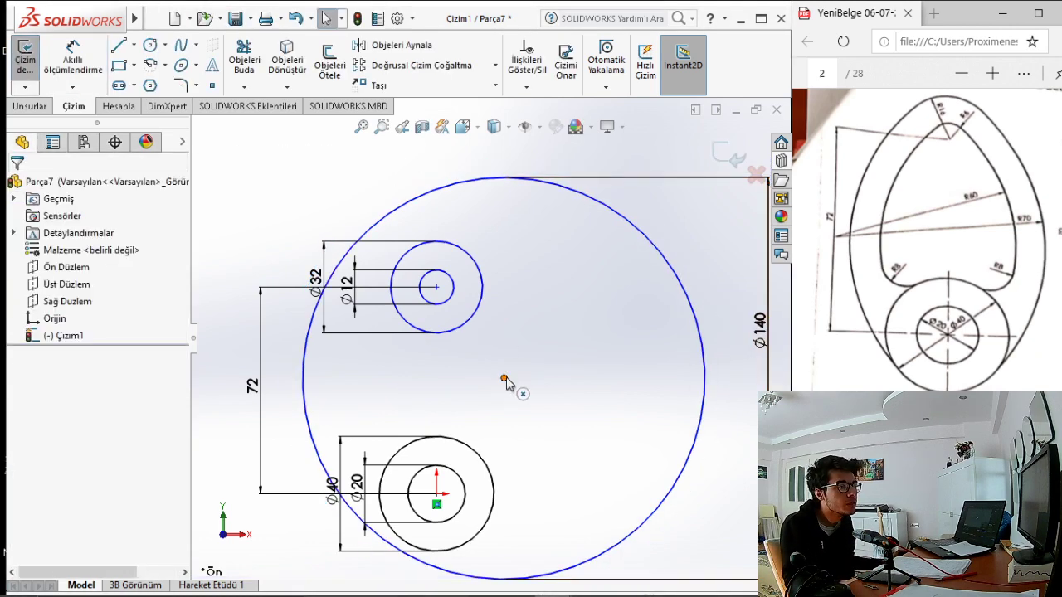
Drag the Ø140 circle's centre to the left of the circle pairs
drag(503, 378, 335, 406)
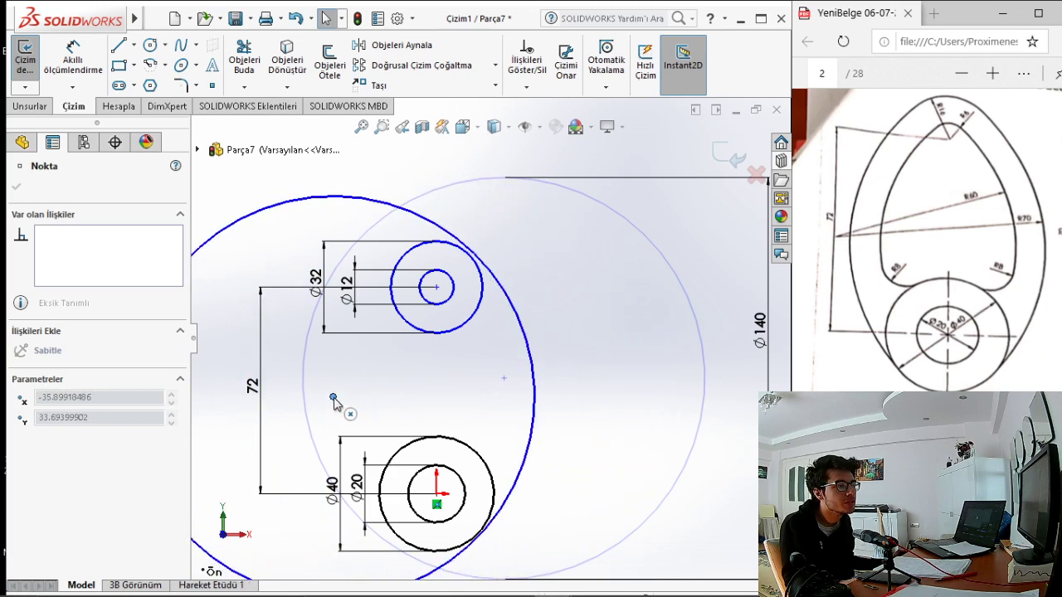
drag(329, 406, 337, 401)
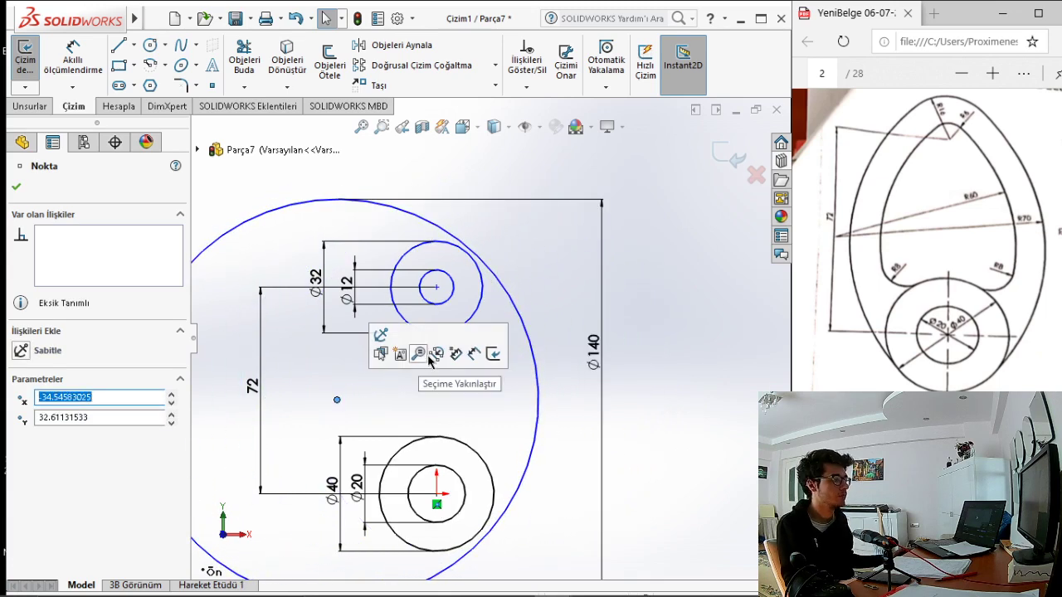
key(Escape)
scroll(465, 270, down, 3)
scroll(465, 269, down, 2)
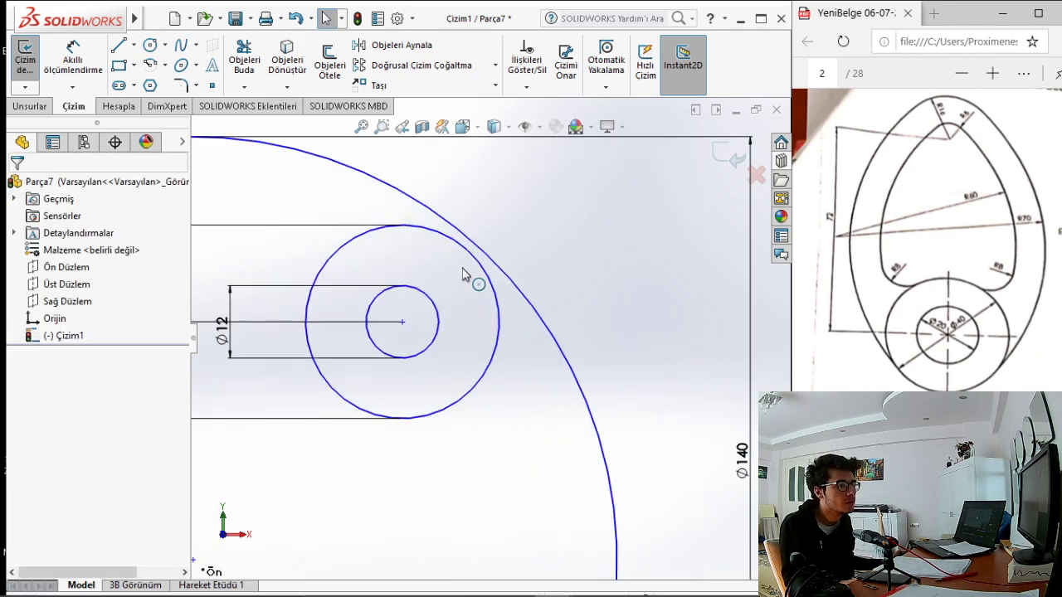
scroll(470, 264, down, 1)
Make the Ø140 circle tangent to the top Ø32 circle
click(488, 264)
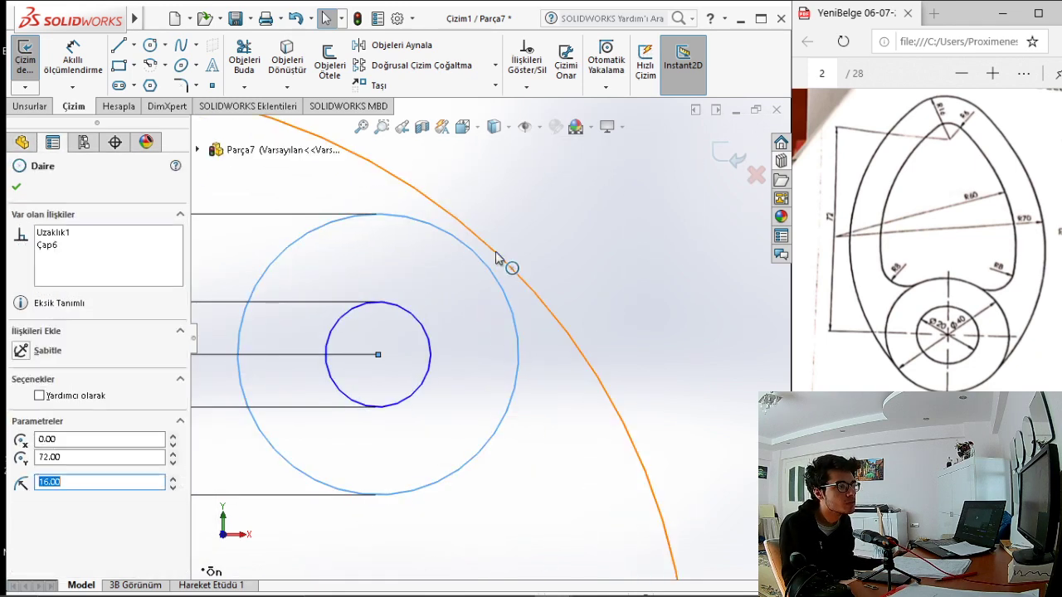
ctrl+click(498, 261)
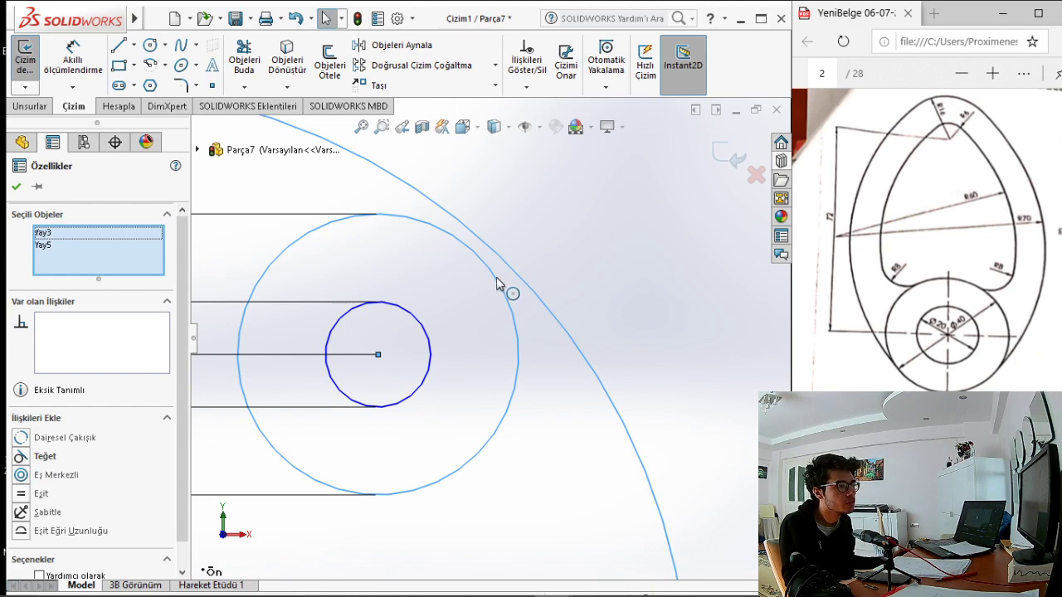
key(Escape)
click(504, 266)
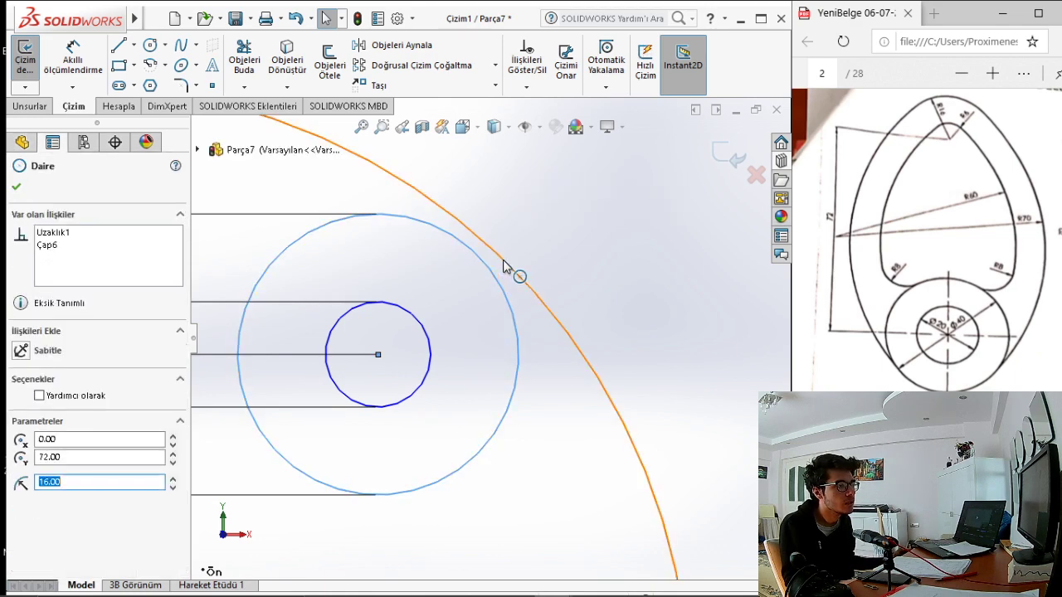
ctrl+click(505, 268)
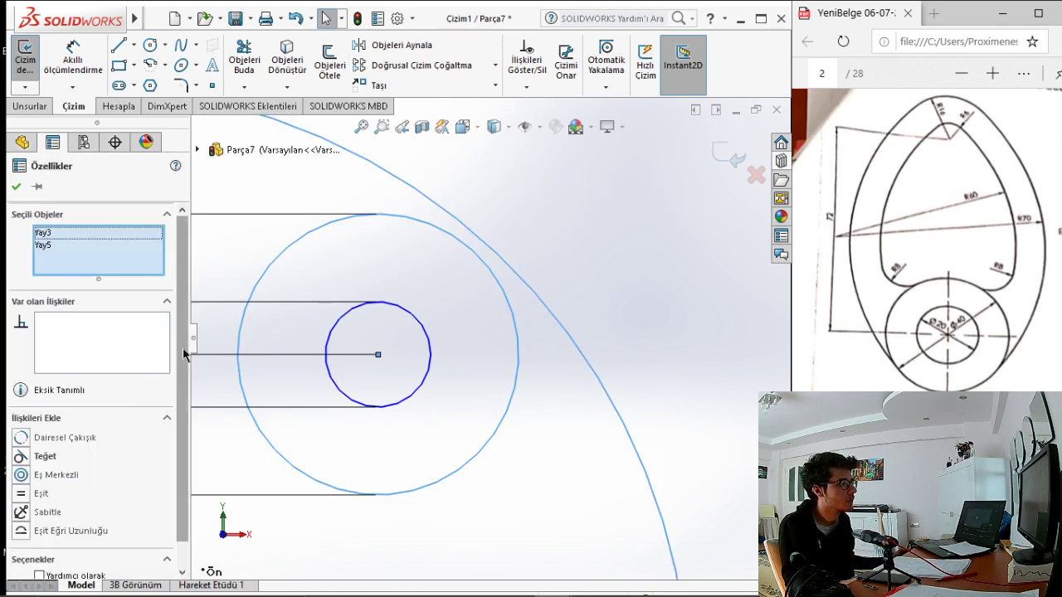
click(21, 456)
key(Escape)
scroll(550, 510, up, 2)
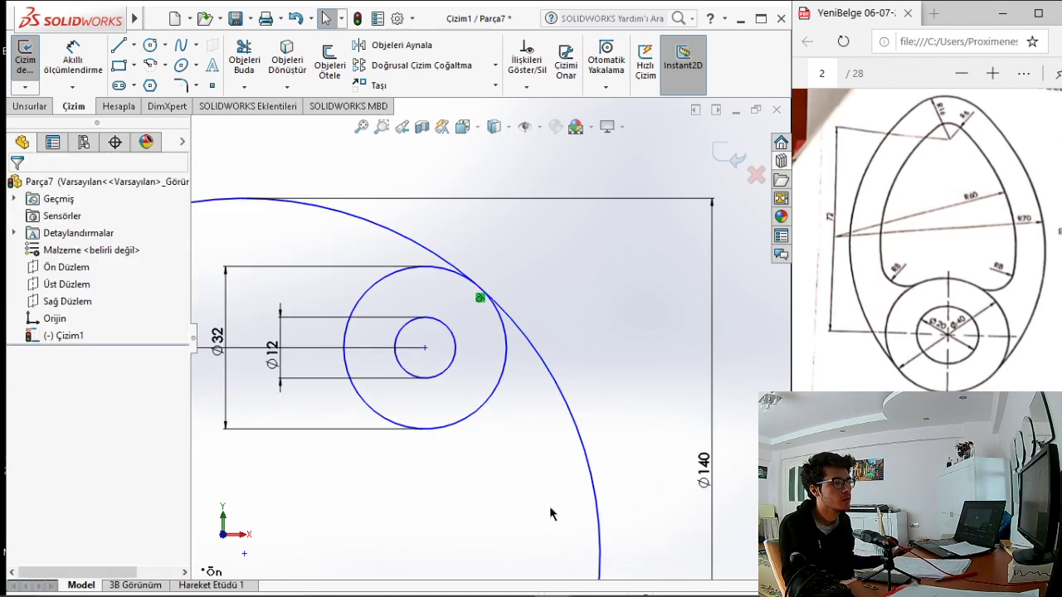
scroll(541, 531, up, 2)
scroll(543, 531, down, 2)
scroll(523, 530, down, 2)
scroll(469, 548, down, 2)
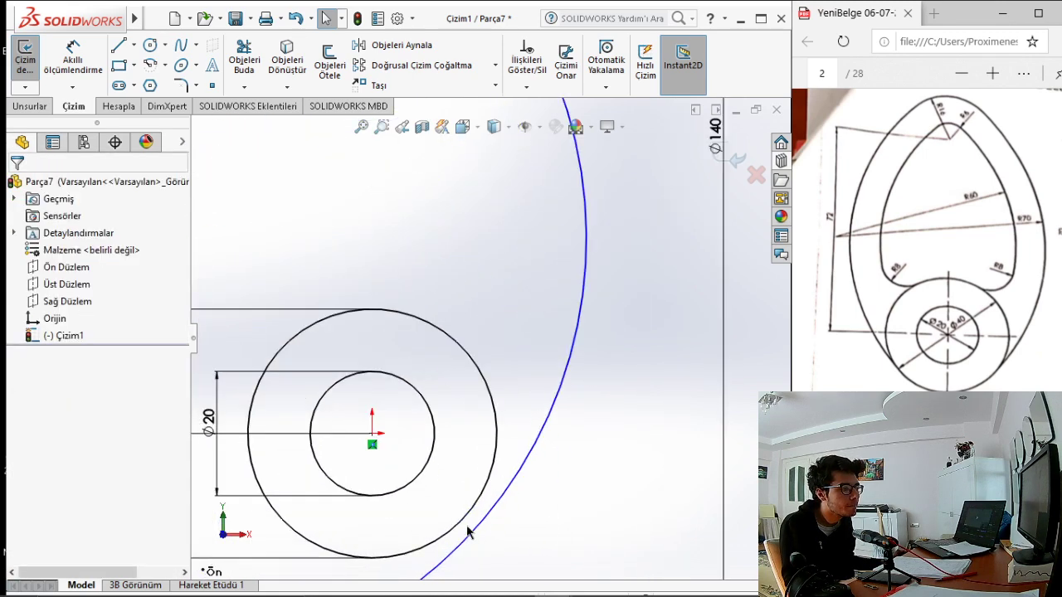
Make the Ø140 circle tangent to the lower Ø40 circle
click(467, 523)
ctrl+click(480, 539)
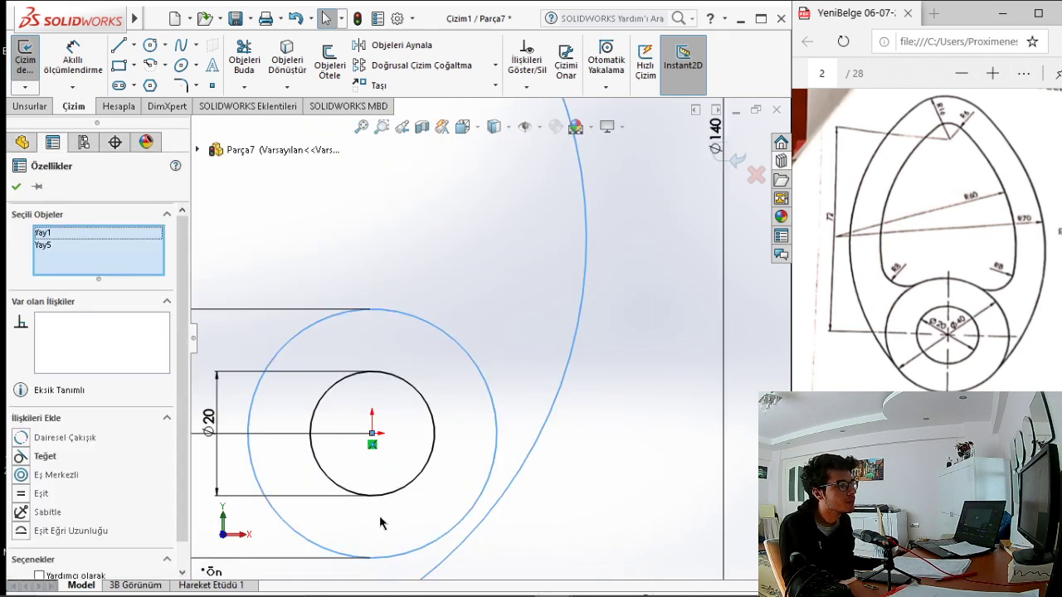
click(21, 458)
click(658, 416)
key(f)
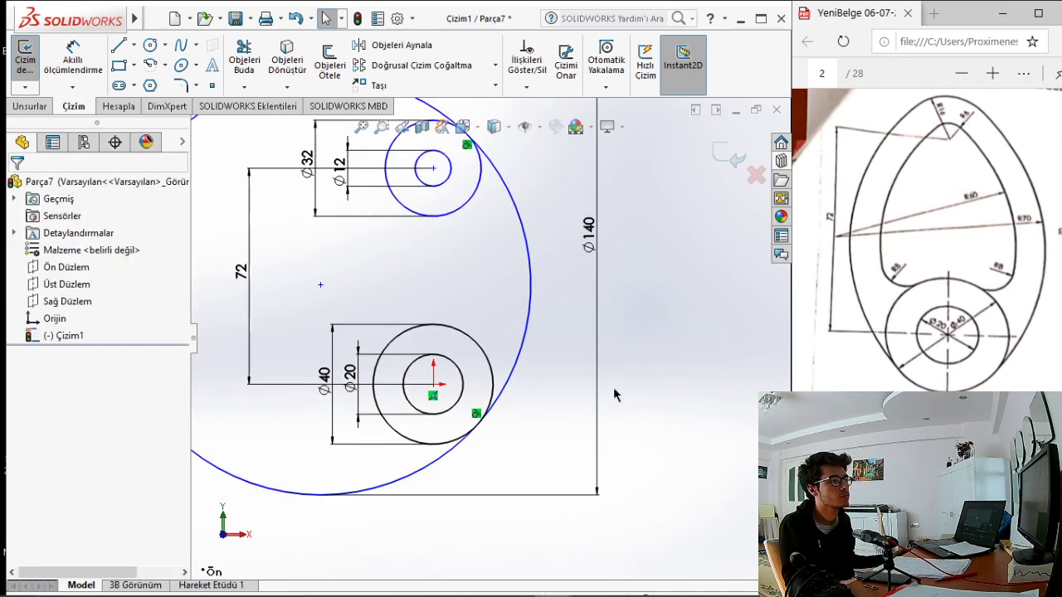
scroll(492, 217, down, 1)
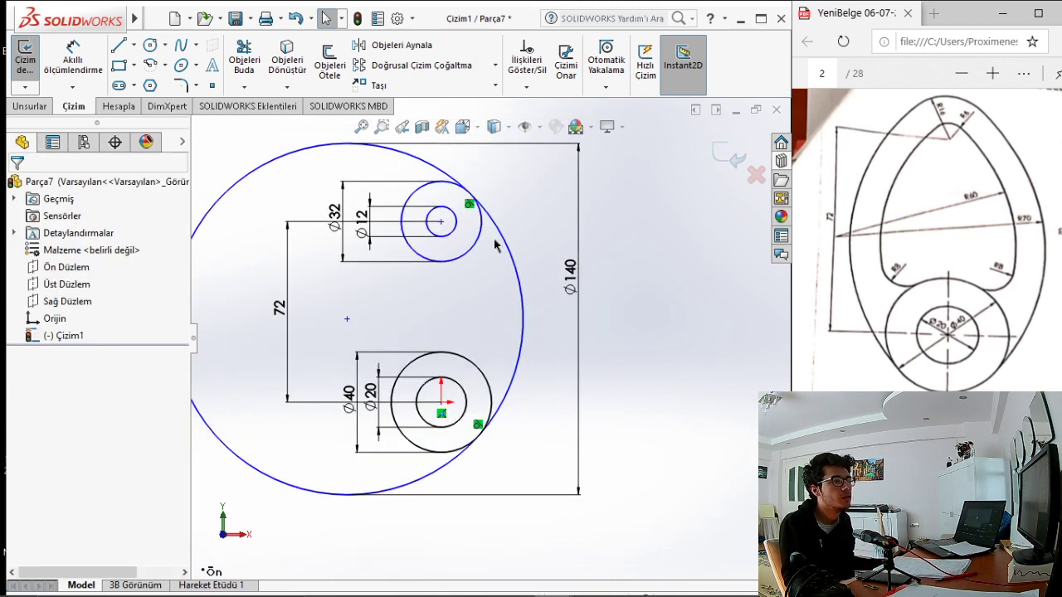
scroll(492, 217, down, 1)
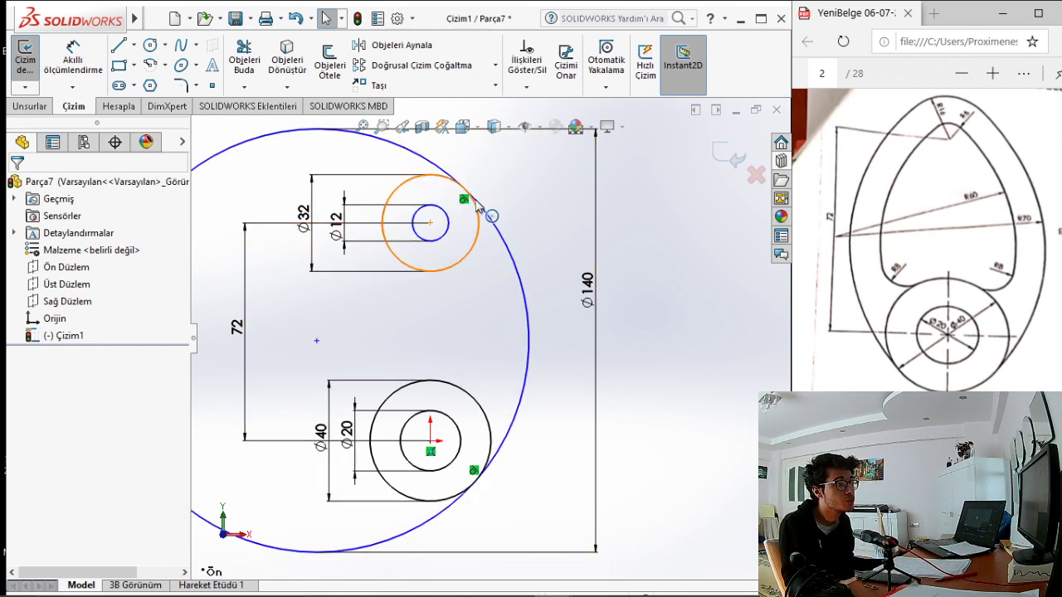
ctrl+click(408, 154)
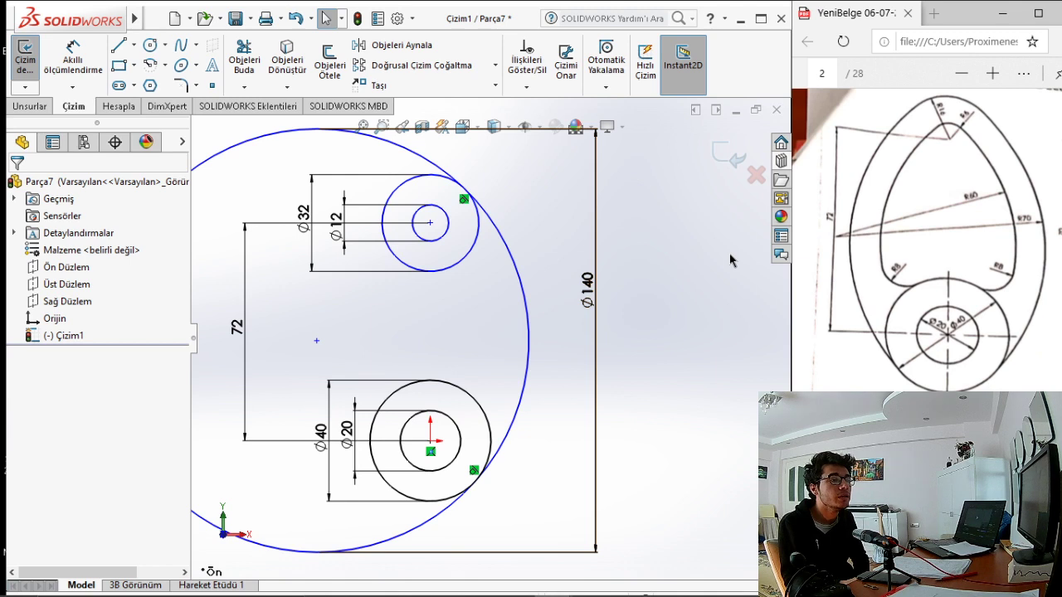
Draw a new circle centred on the Ø140 circle's centre
key(f)
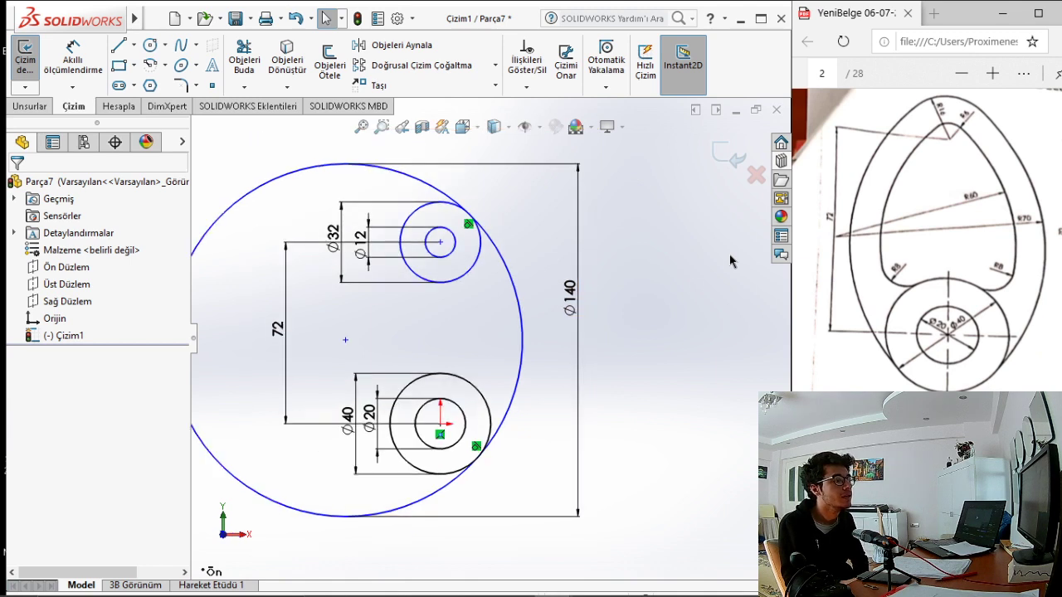
scroll(526, 282, down, 1)
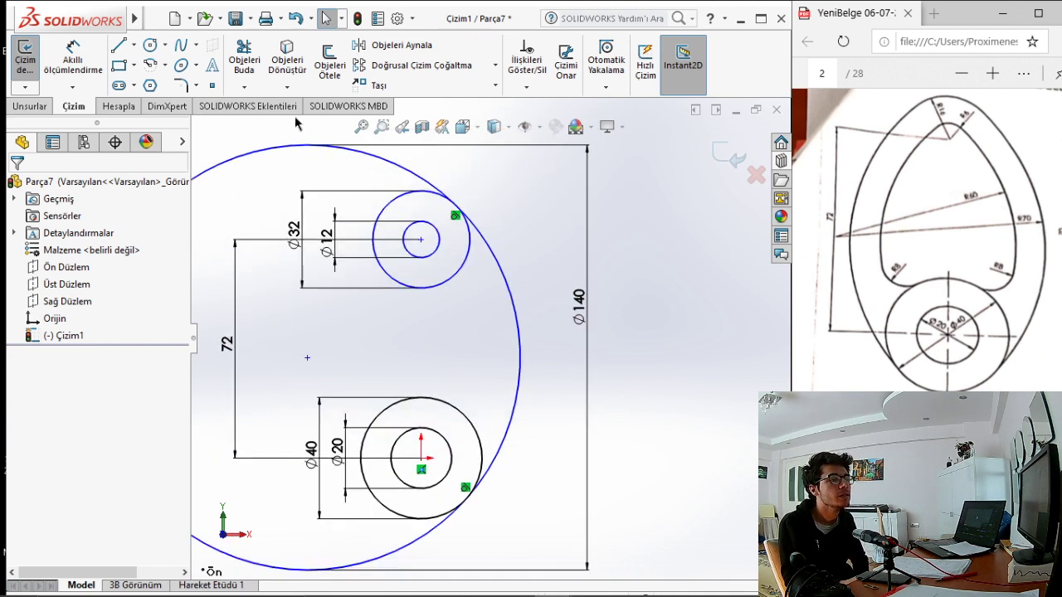
key(Return)
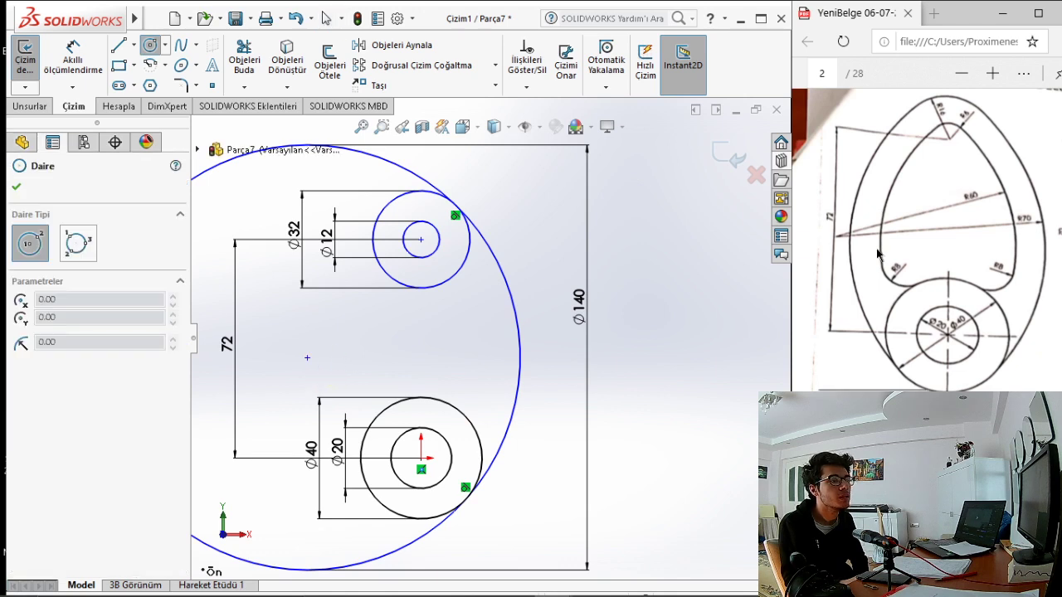
click(307, 357)
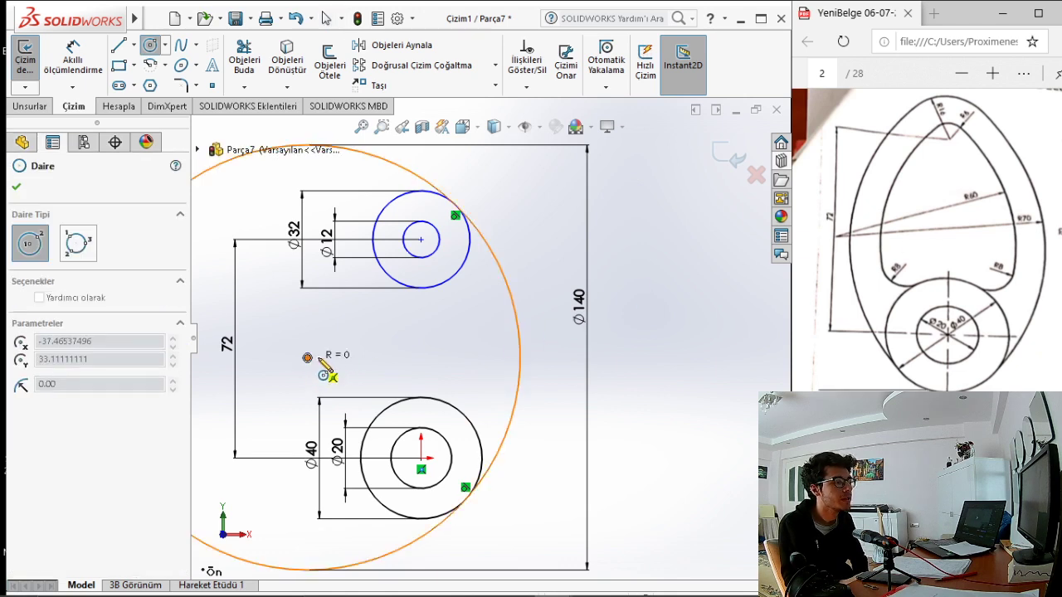
click(461, 355)
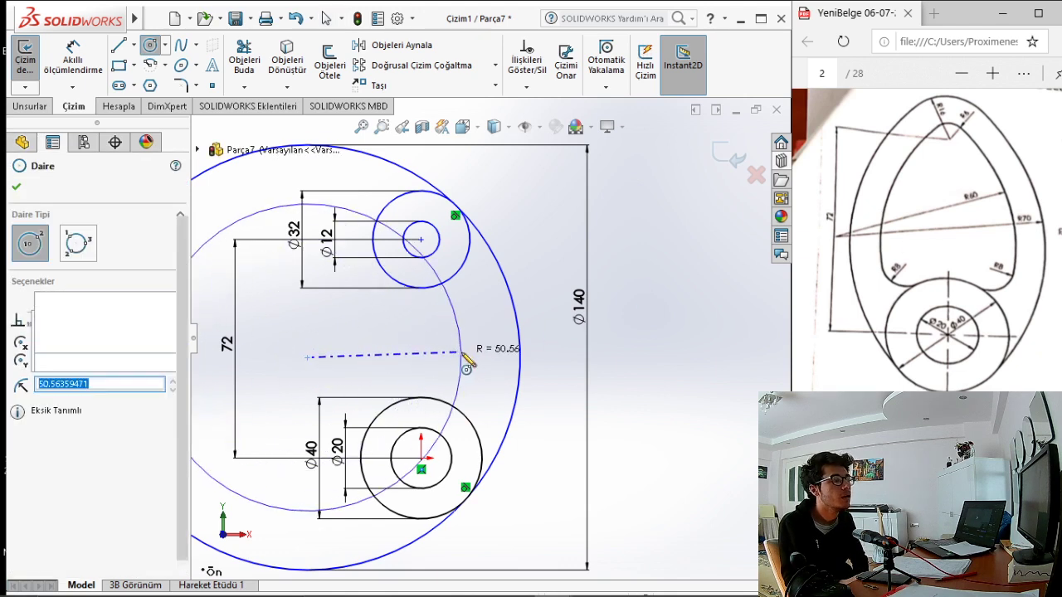
Dimension the new circle's diameter to 120
click(73, 60)
click(459, 338)
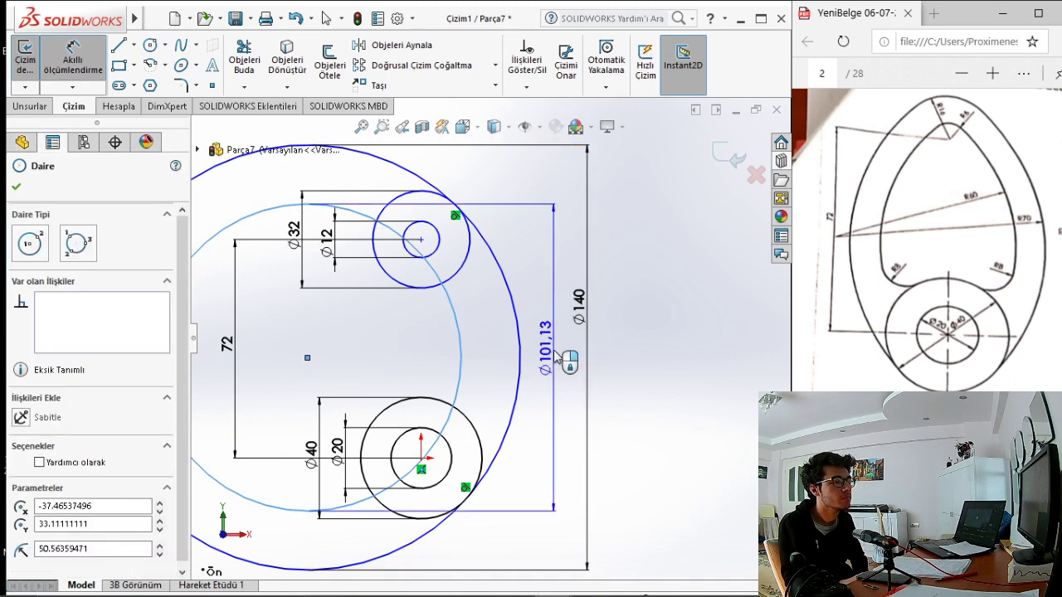
click(585, 370)
key(BackSpace)
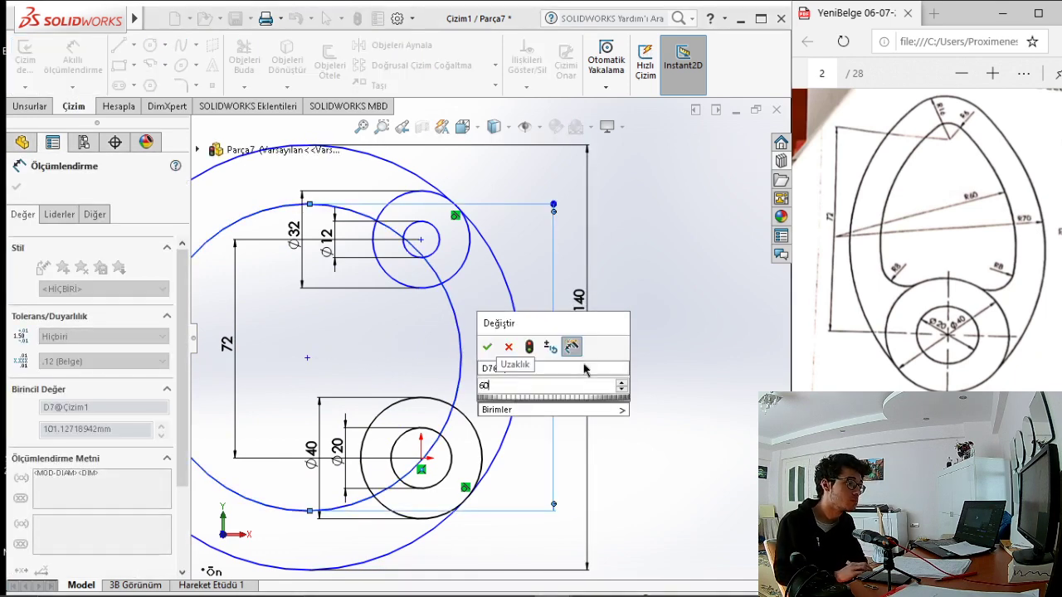
text(120)
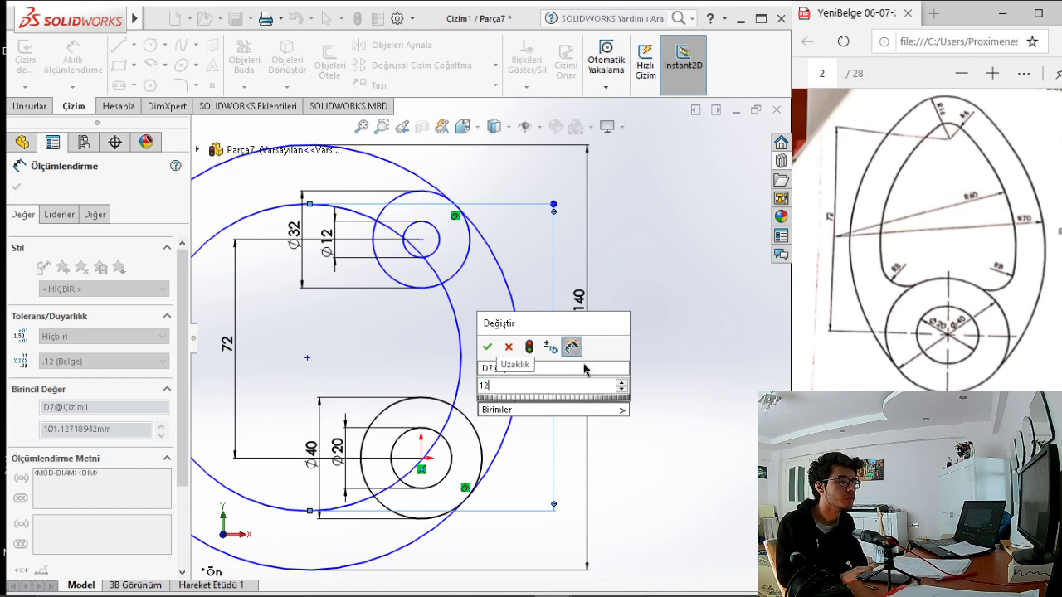
key(Return)
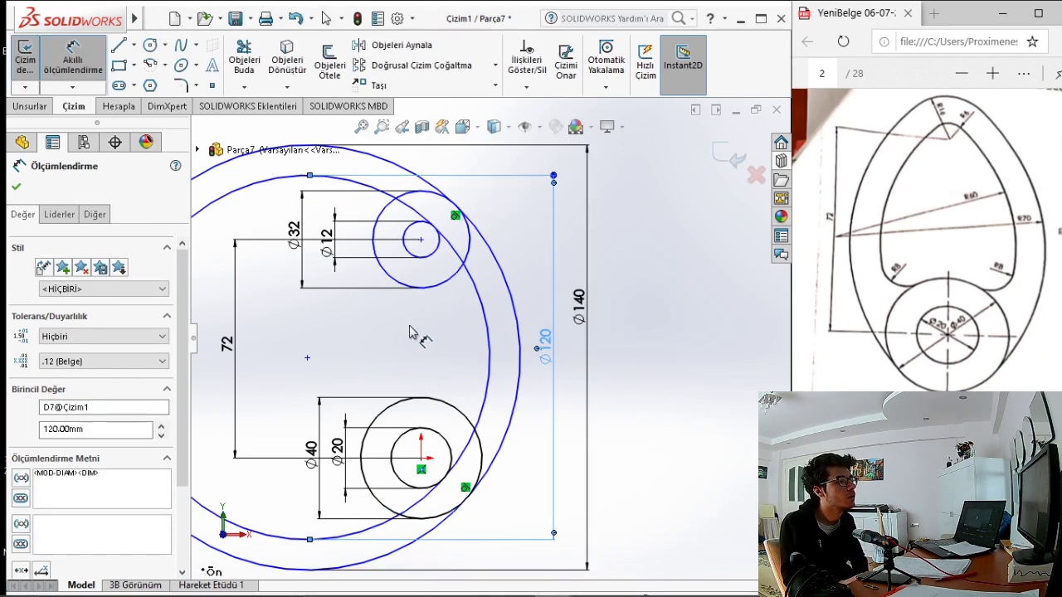
scroll(410, 339, up, 1)
key(Escape)
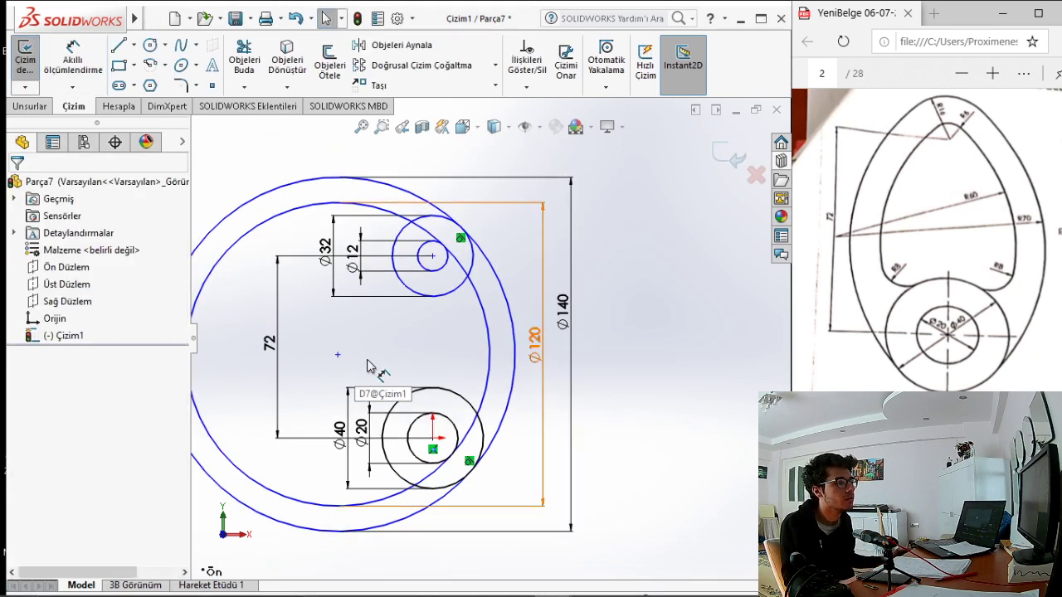
Add a Ø120–Ø12 tangent relation, then undo it when the sketch becomes overdefined
scroll(419, 261, down, 2)
scroll(427, 250, down, 2)
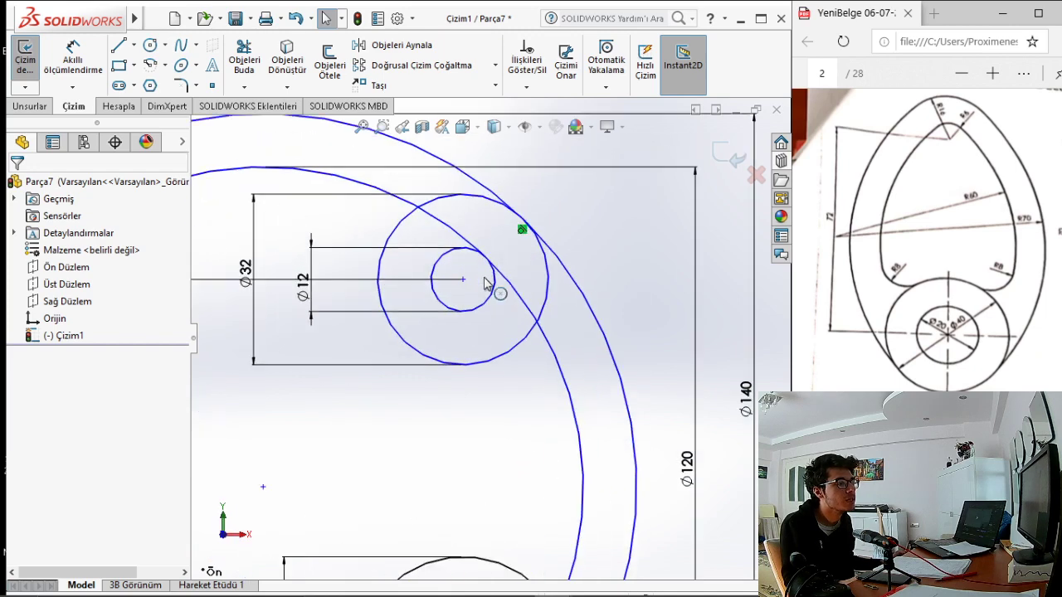
scroll(498, 284, down, 1)
click(522, 285)
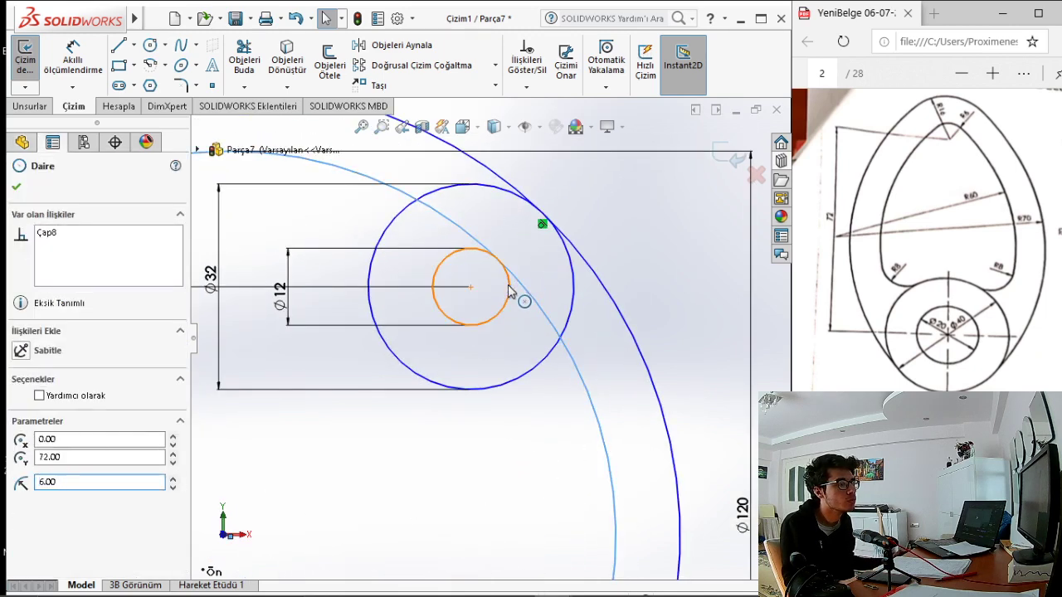
ctrl+click(507, 284)
click(23, 455)
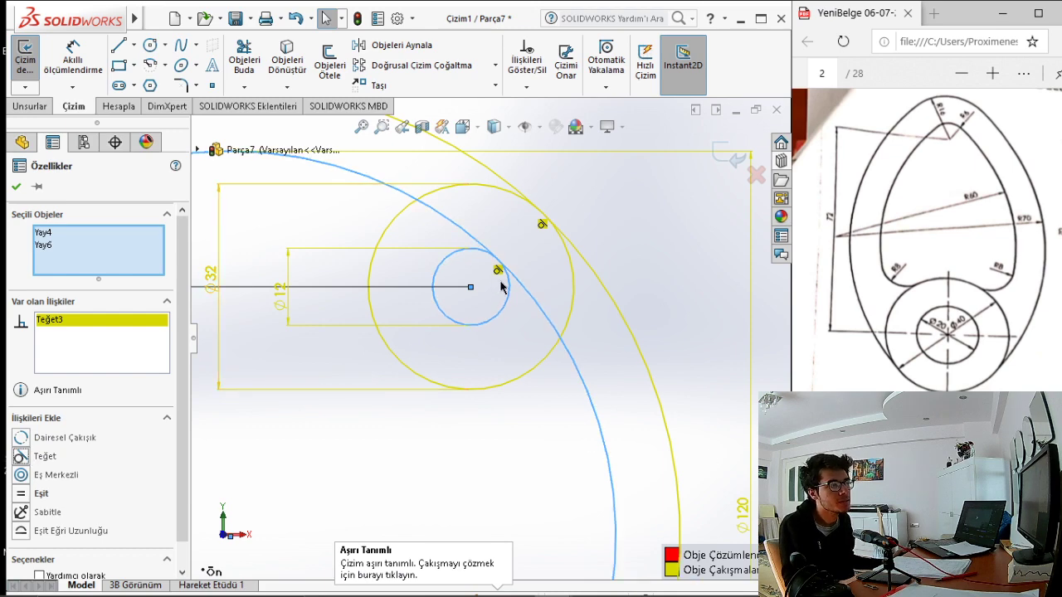
key(ctrl+z)
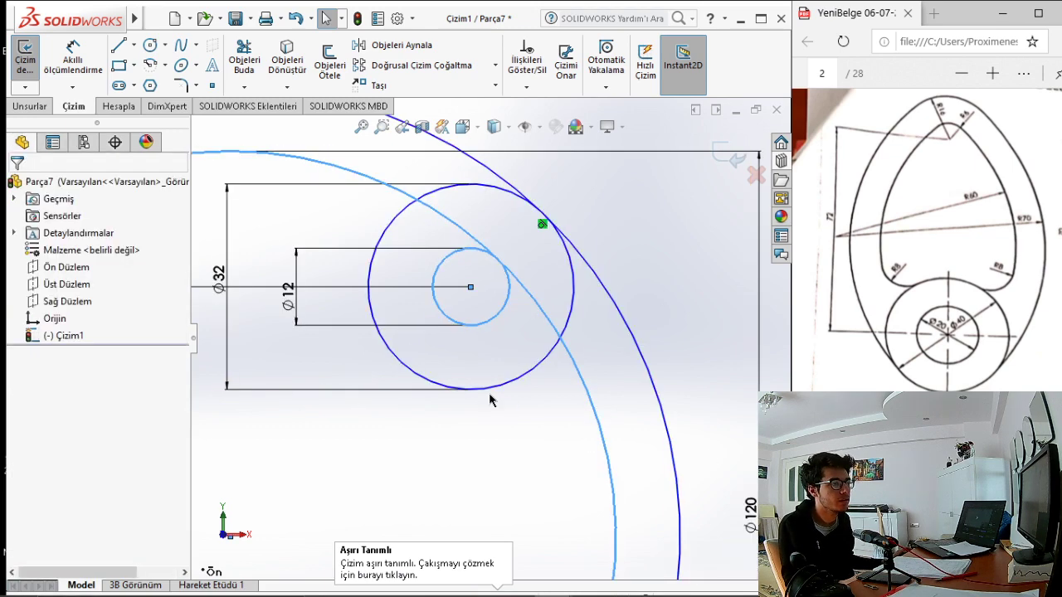
scroll(503, 450, up, 3)
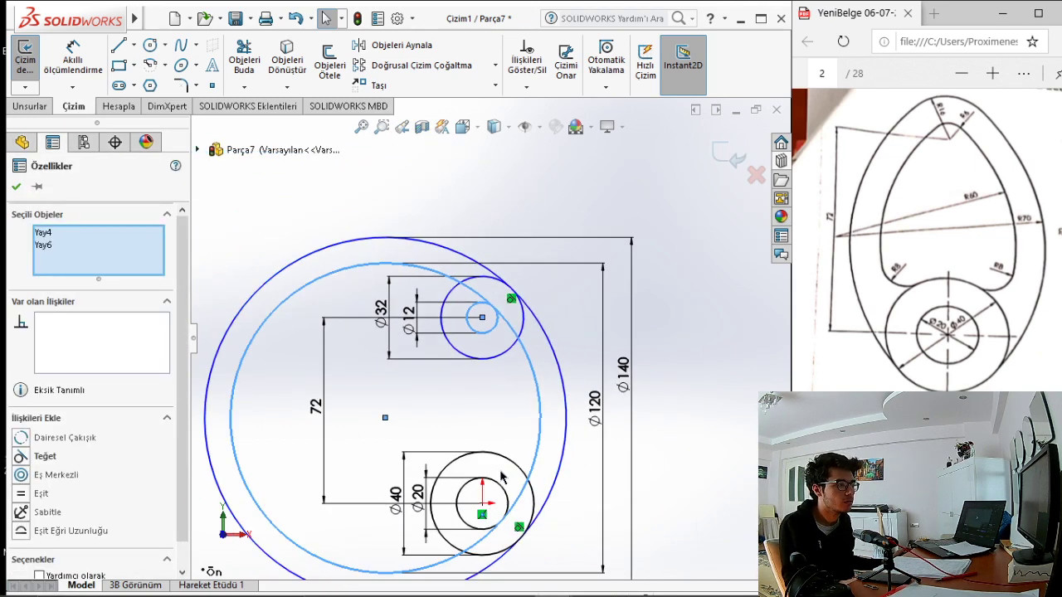
click(528, 406)
scroll(429, 487, down, 2)
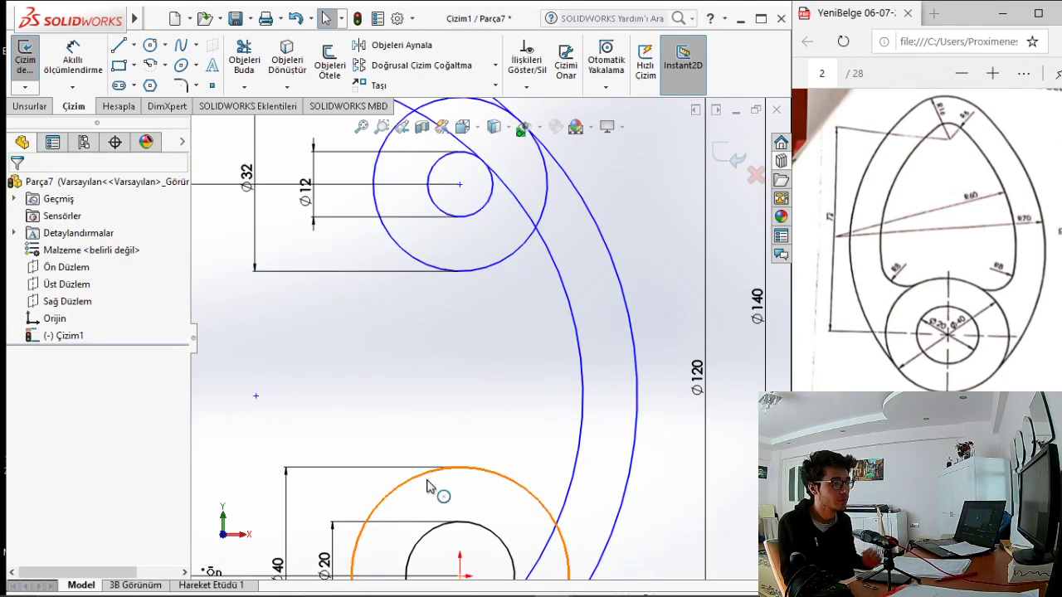
scroll(429, 487, up, 2)
scroll(528, 523, up, 1)
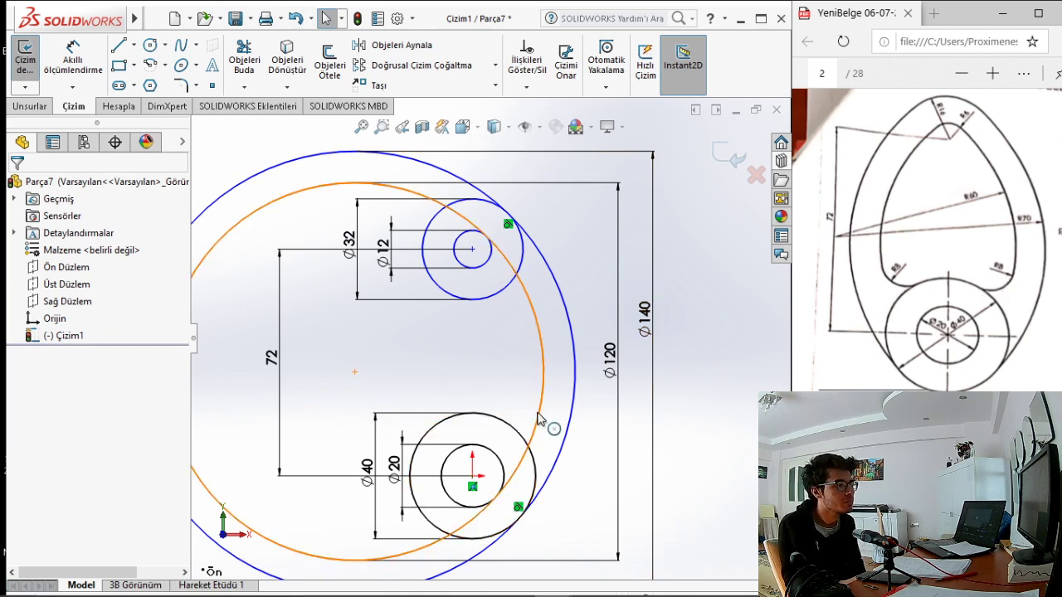
Draw a small circle above the Ø40 circle and dimension its diameter to 16
click(150, 45)
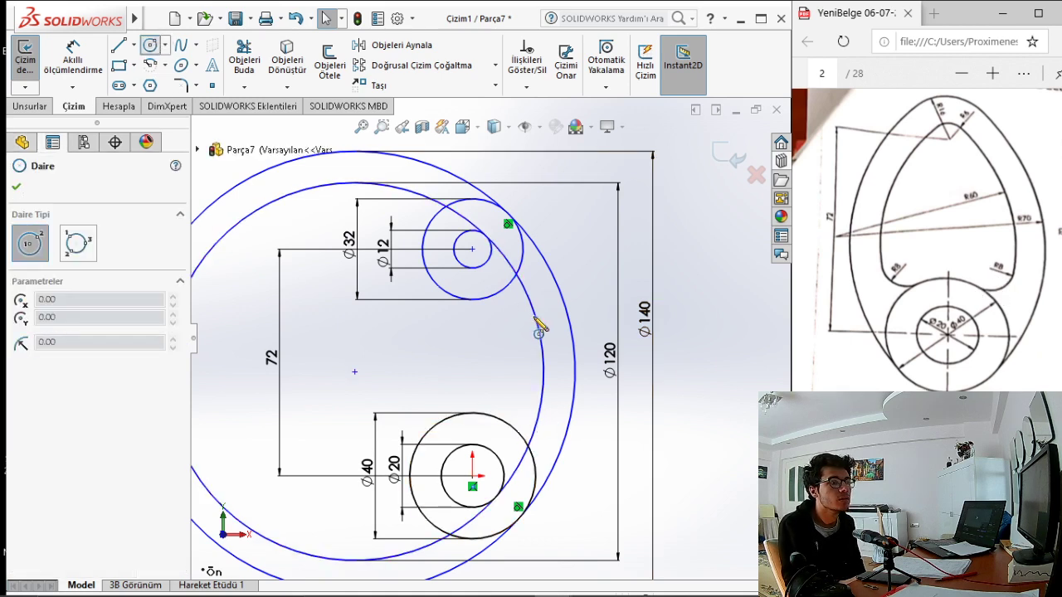
scroll(555, 412, down, 1)
scroll(535, 430, down, 1)
click(499, 399)
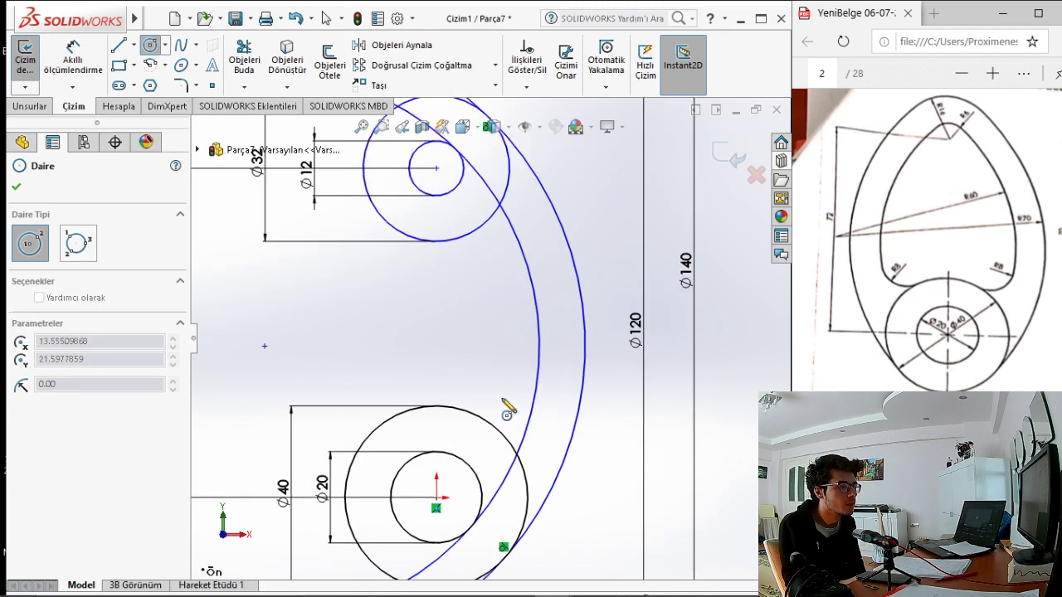
click(521, 405)
click(73, 58)
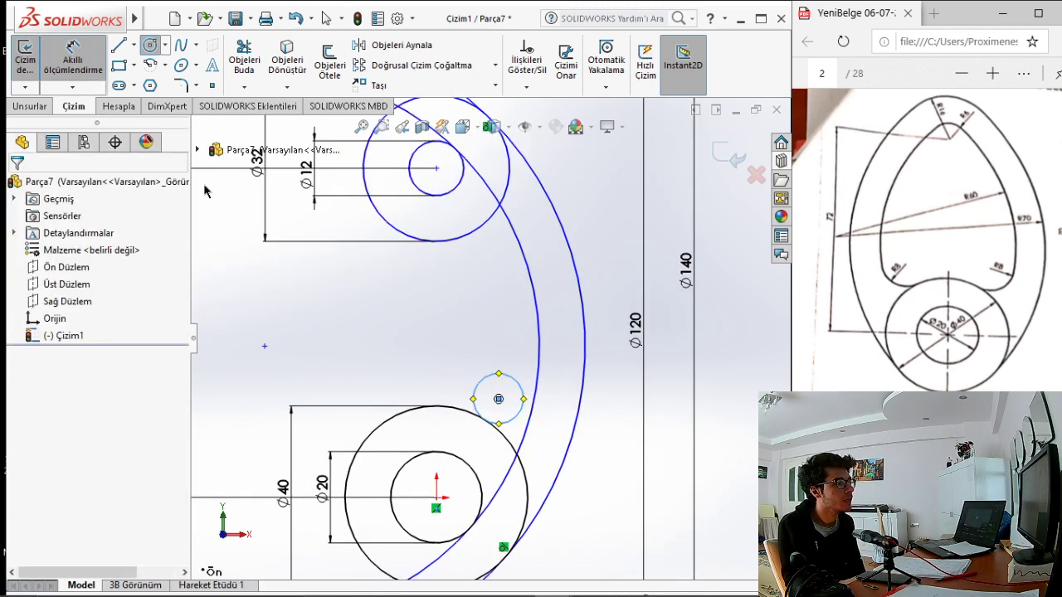
click(481, 381)
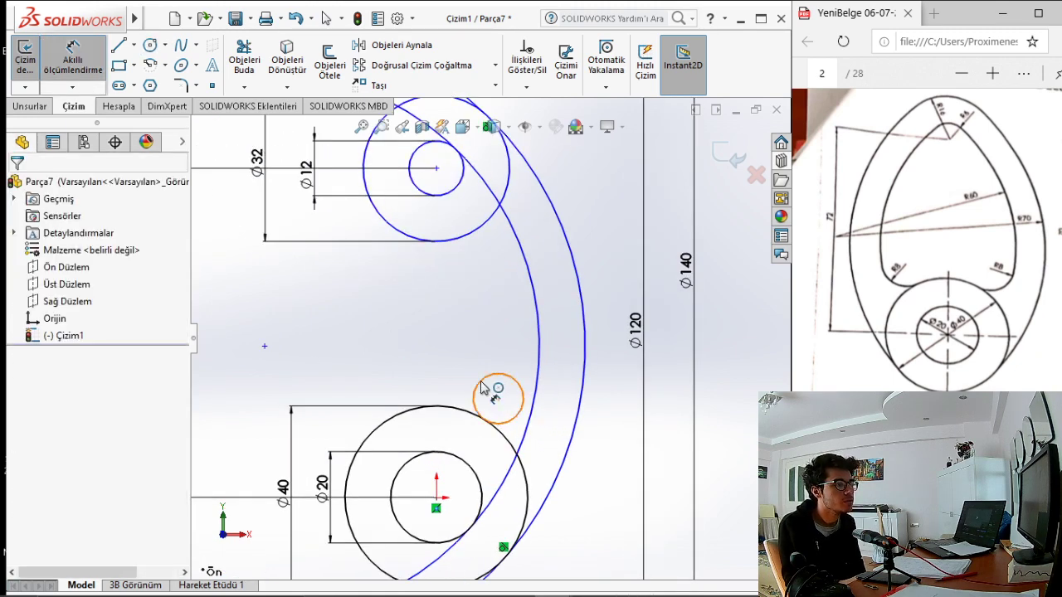
click(413, 404)
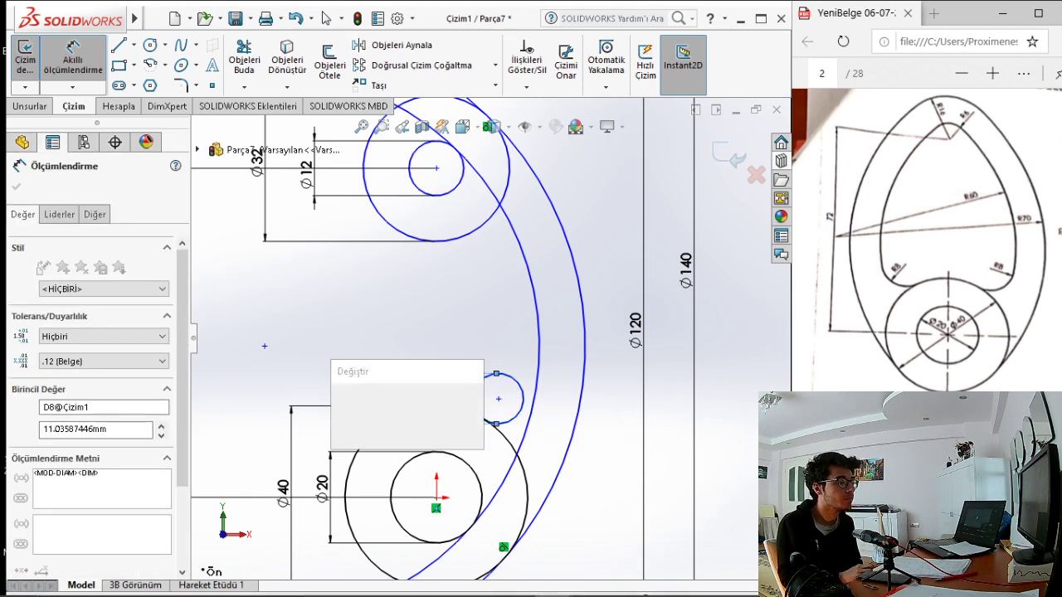
text(16)
key(Return)
key(Escape)
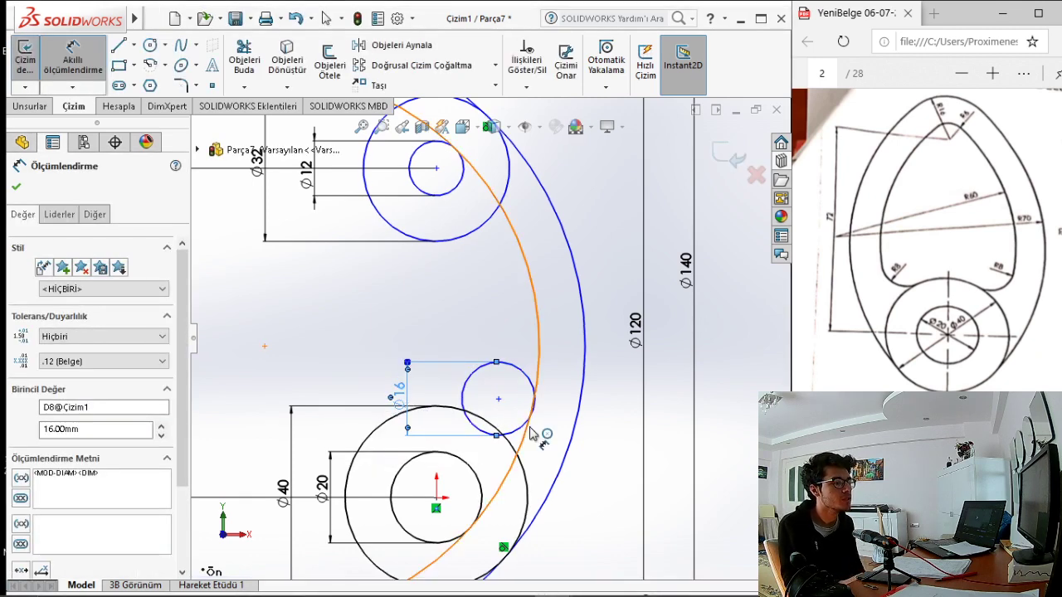
key(Escape)
drag(498, 402, 499, 387)
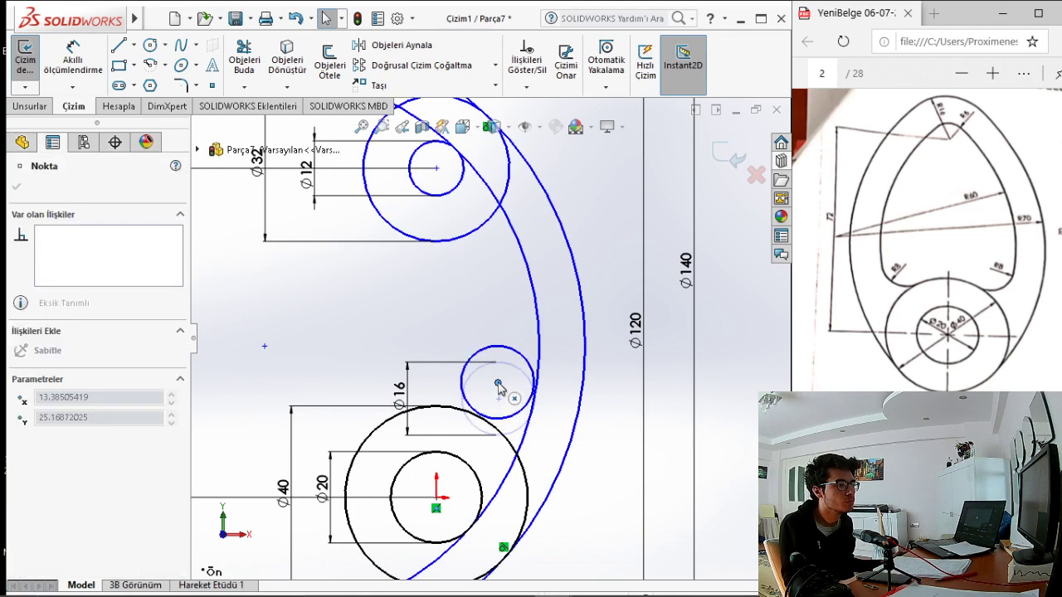
Make the Ø16 circle tangent to the blue outer arc
scroll(523, 438, down, 2)
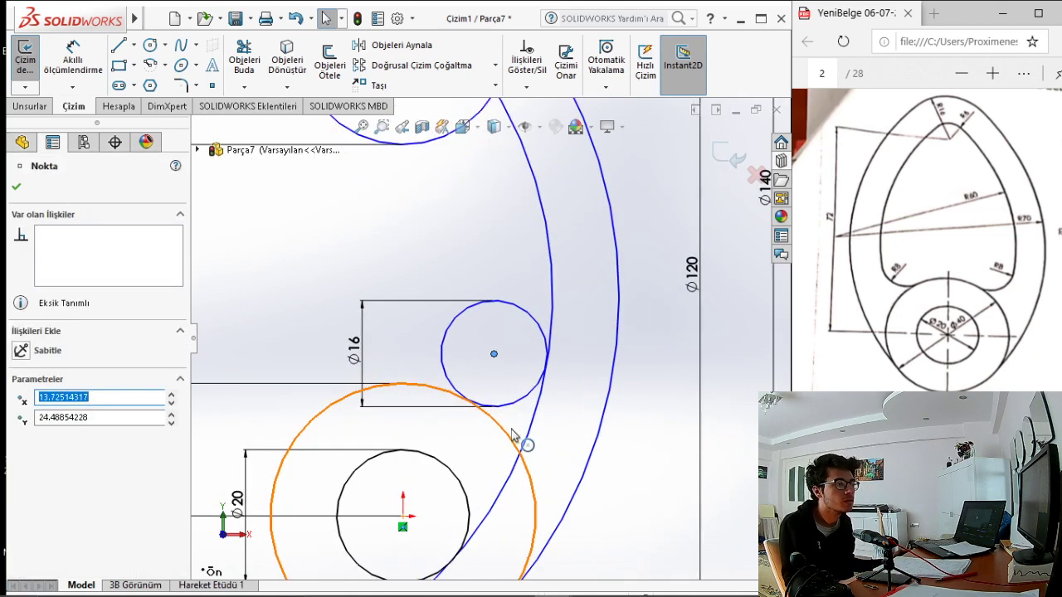
scroll(569, 379, down, 2)
scroll(531, 379, down, 2)
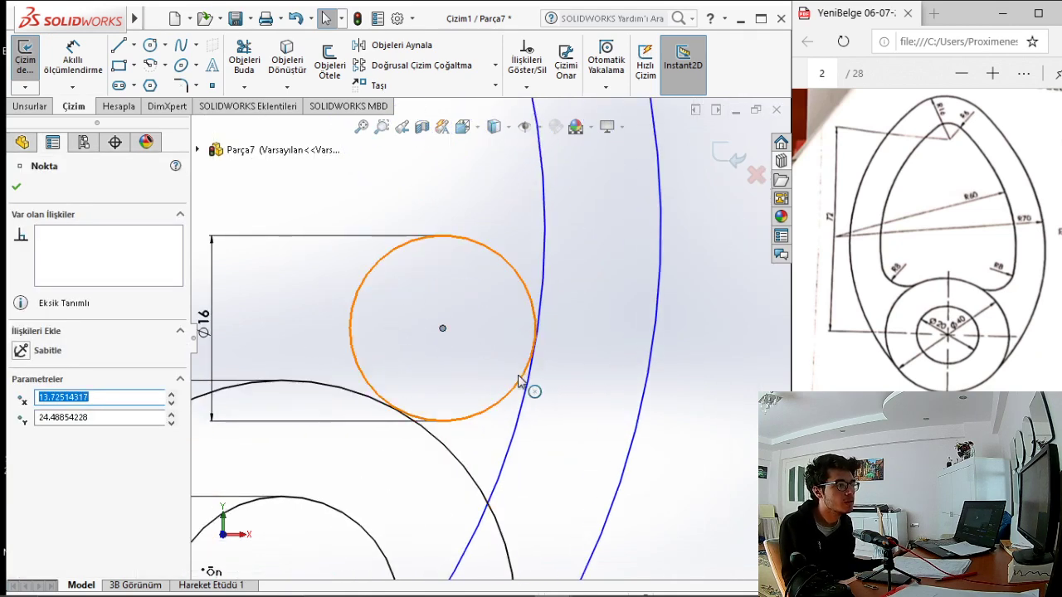
ctrl+click(531, 382)
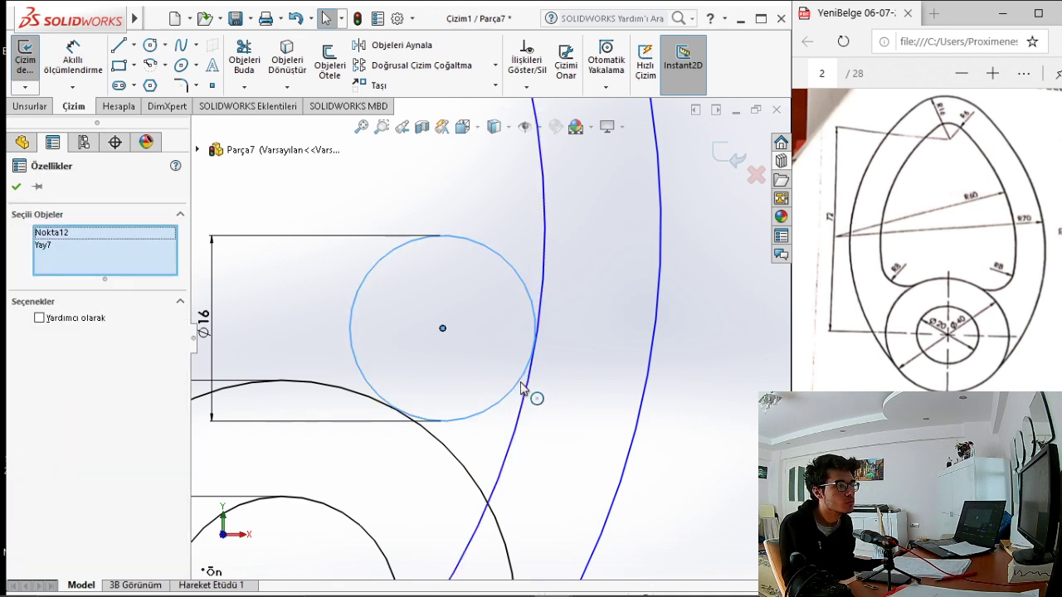
ctrl+click(527, 384)
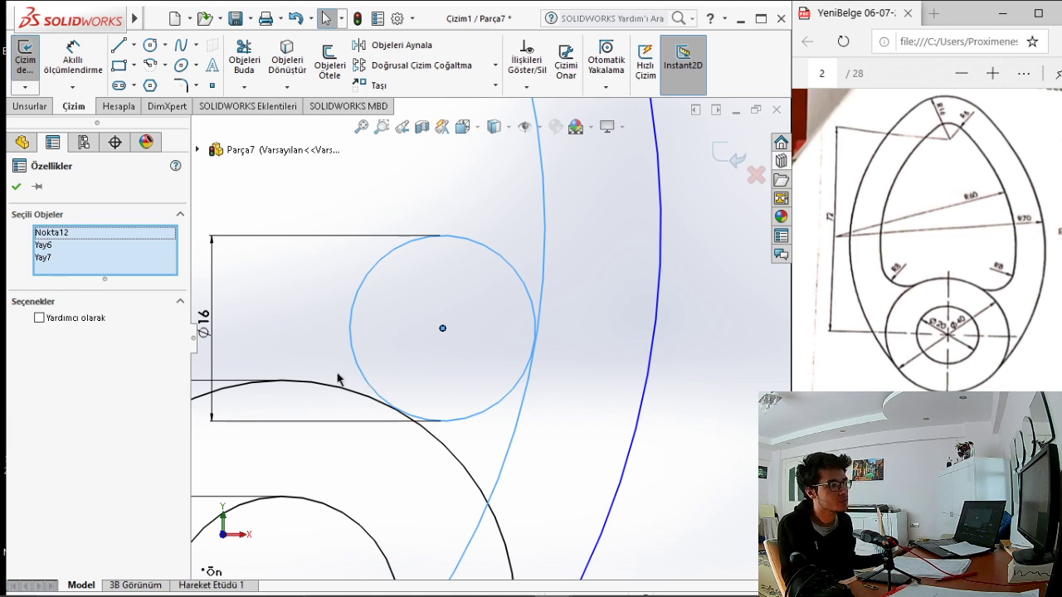
key(Escape)
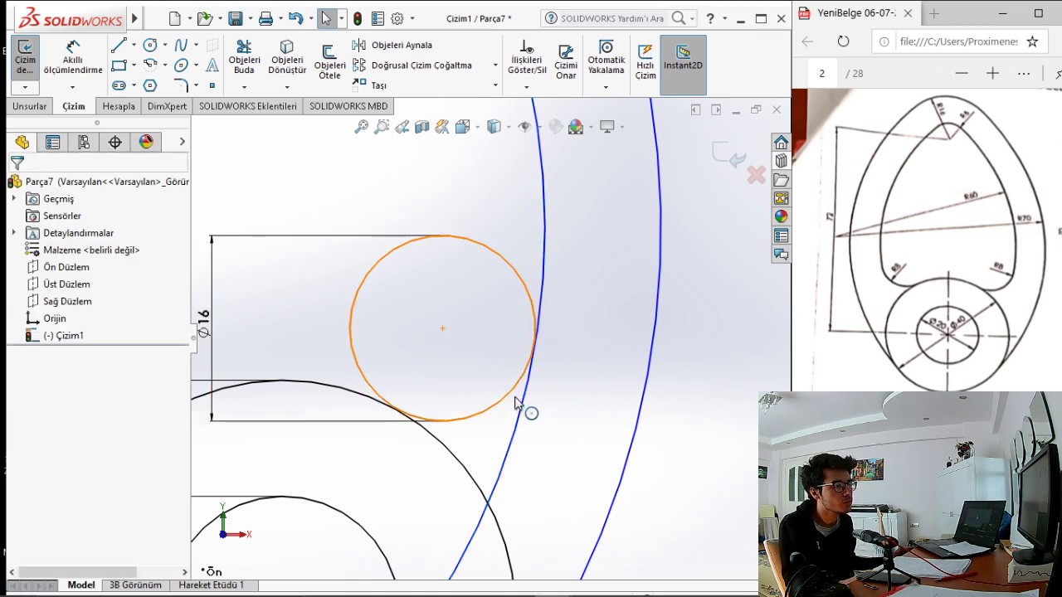
click(515, 403)
ctrl+click(530, 396)
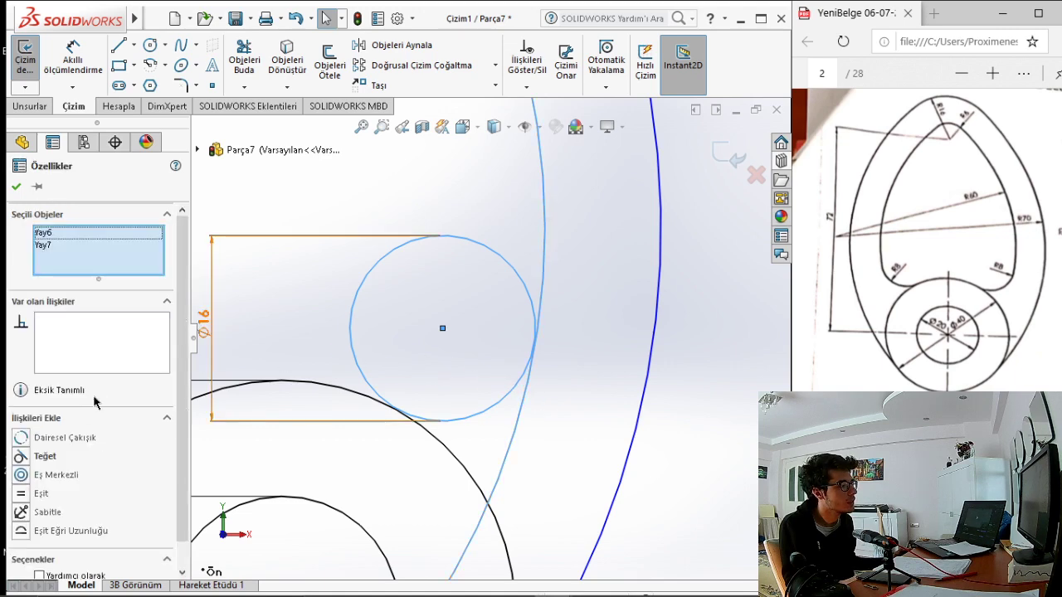
click(20, 457)
key(Escape)
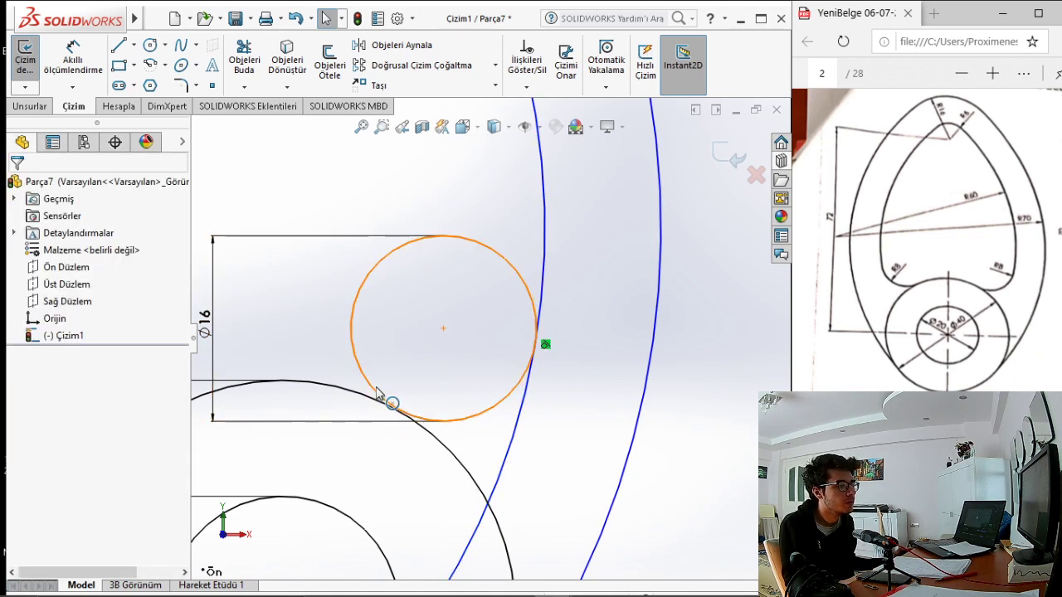
Make the Ø16 circle tangent to the lower black arc
click(382, 405)
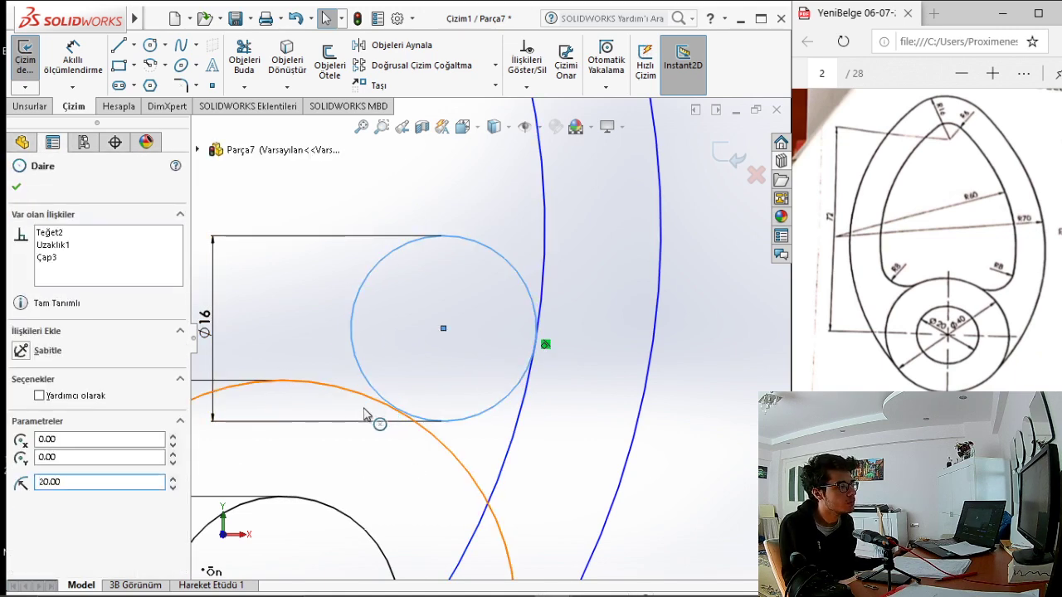
ctrl+click(365, 415)
click(24, 461)
key(Escape)
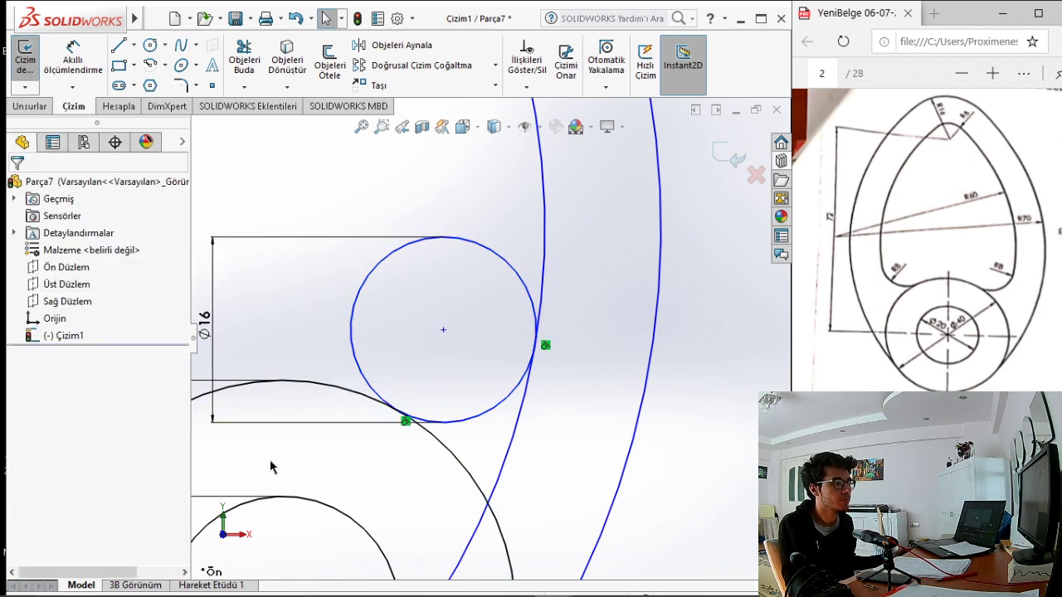
scroll(362, 474, up, 2)
scroll(379, 474, up, 3)
scroll(380, 474, up, 3)
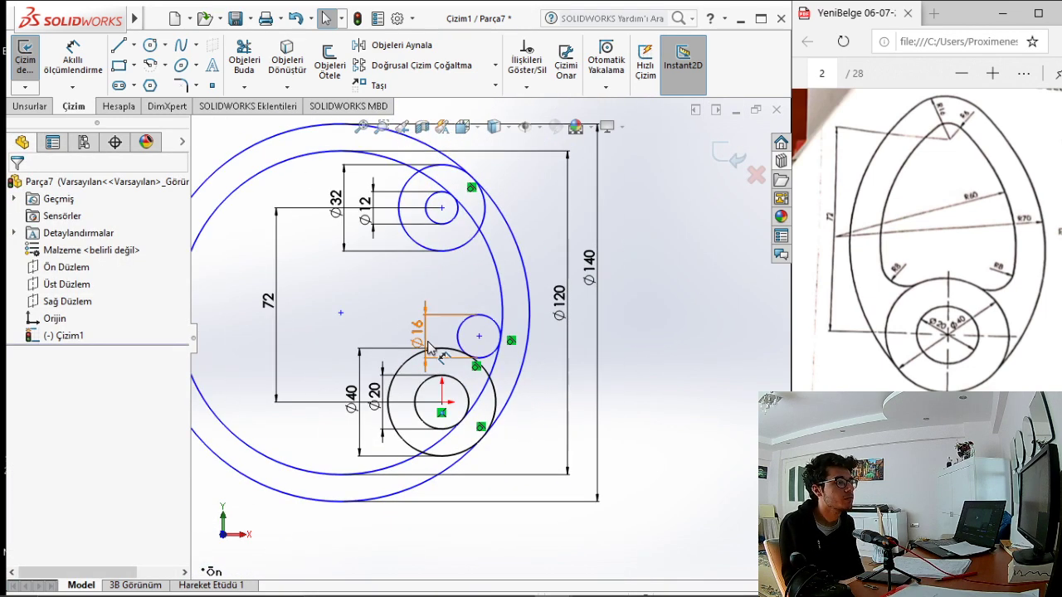
scroll(428, 347, down, 1)
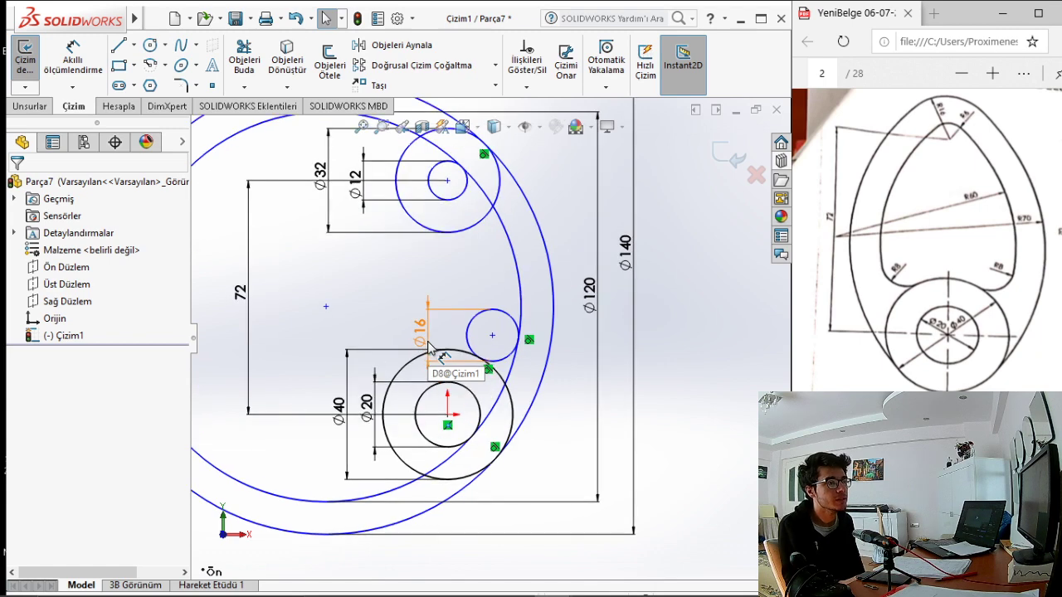
Power-trim the lower-left inner arc, the blue arc ends inside Ø40, and the Ø16 circle's excess
click(244, 58)
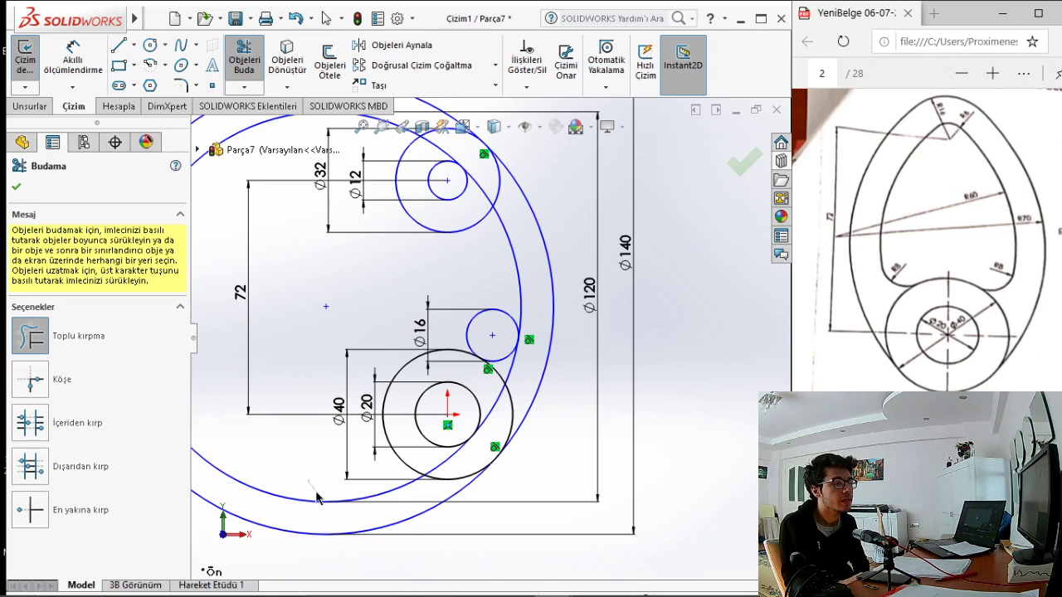
drag(317, 496, 390, 561)
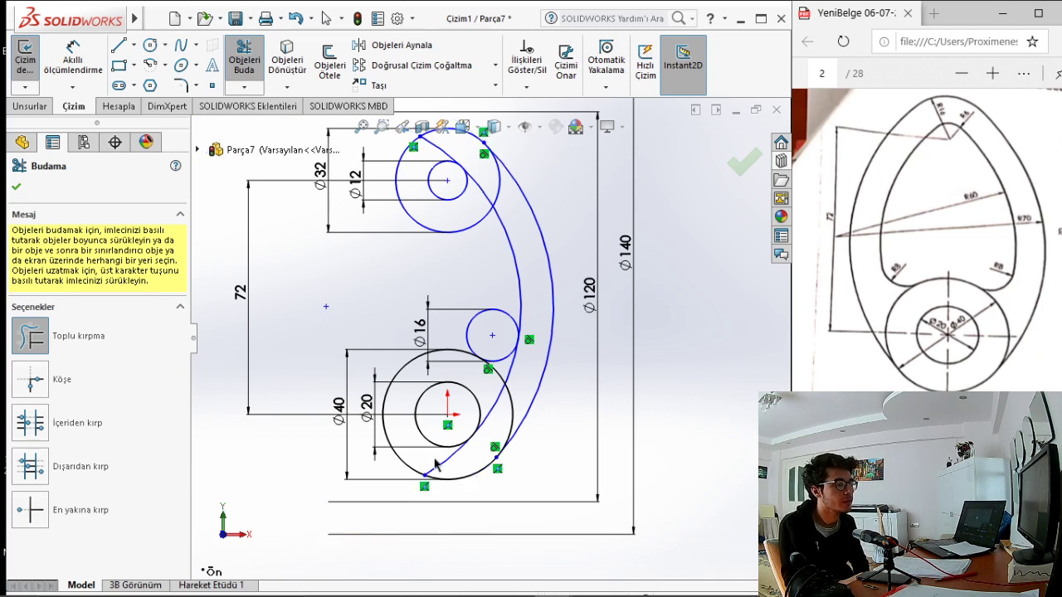
drag(440, 463, 461, 467)
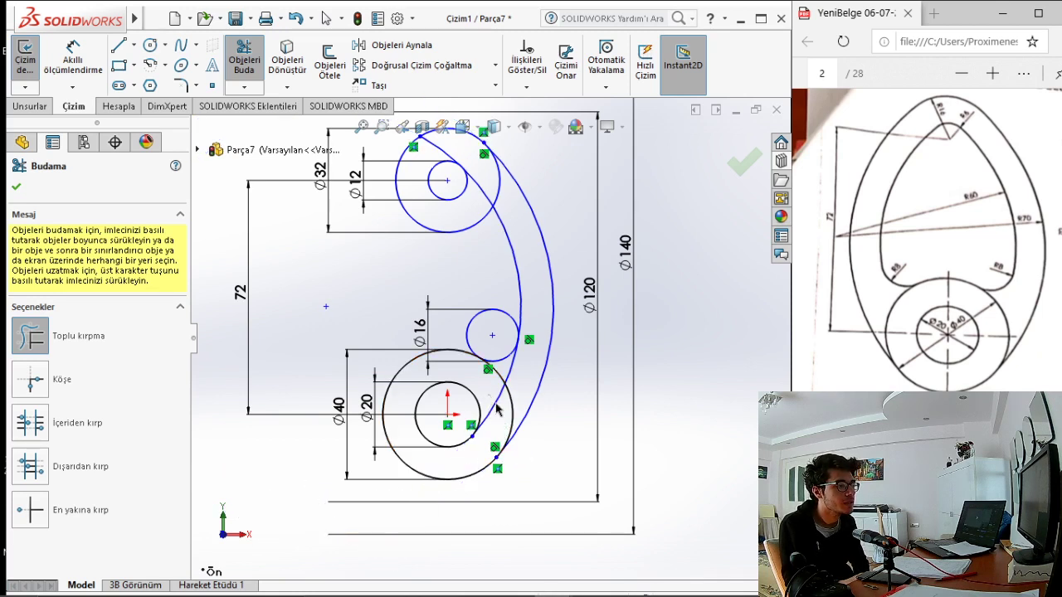
drag(497, 408, 501, 417)
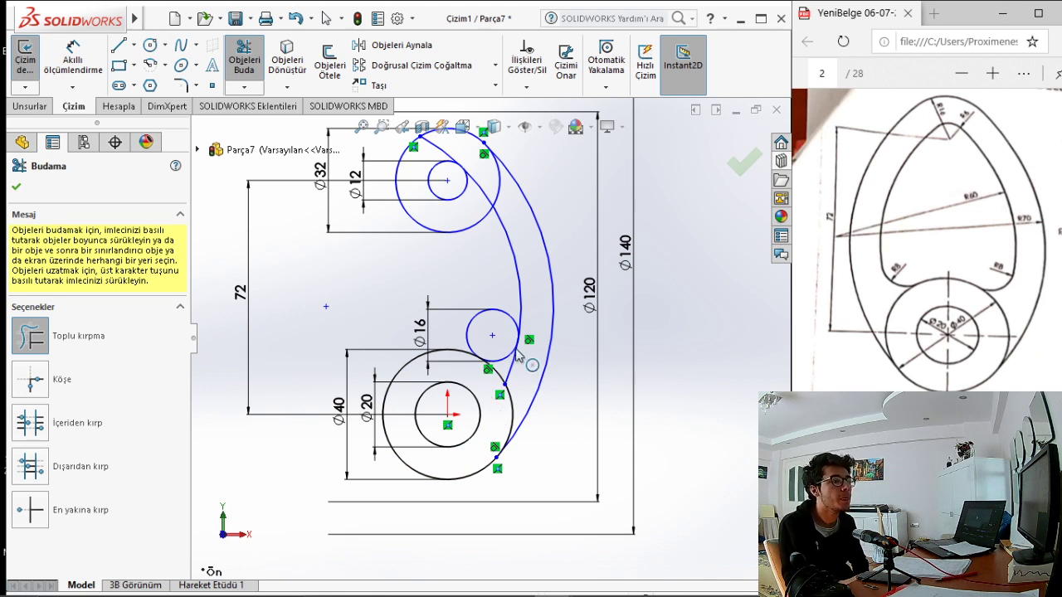
drag(474, 329, 477, 329)
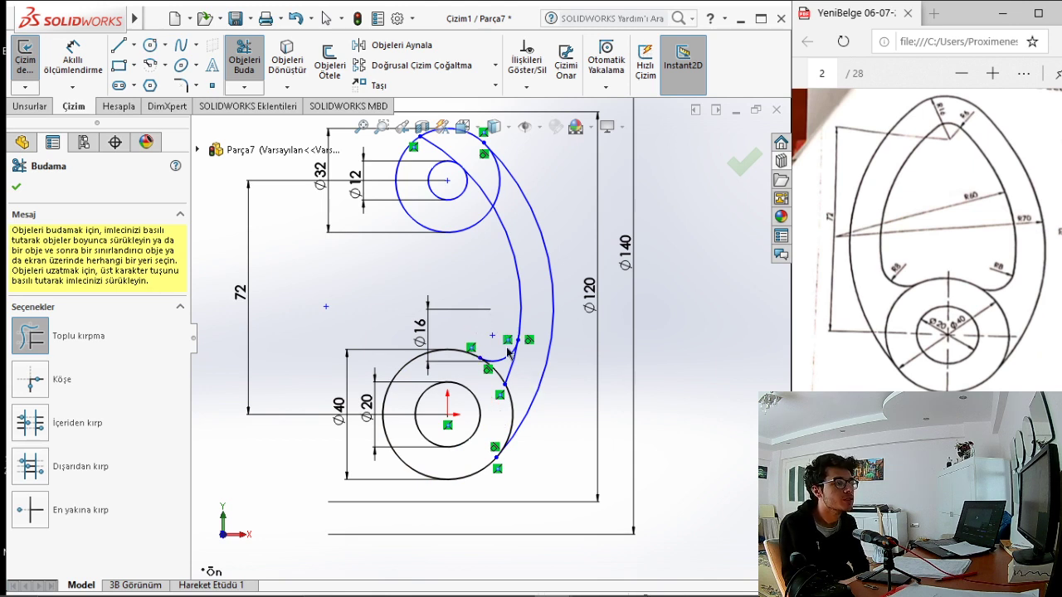
drag(521, 378, 509, 376)
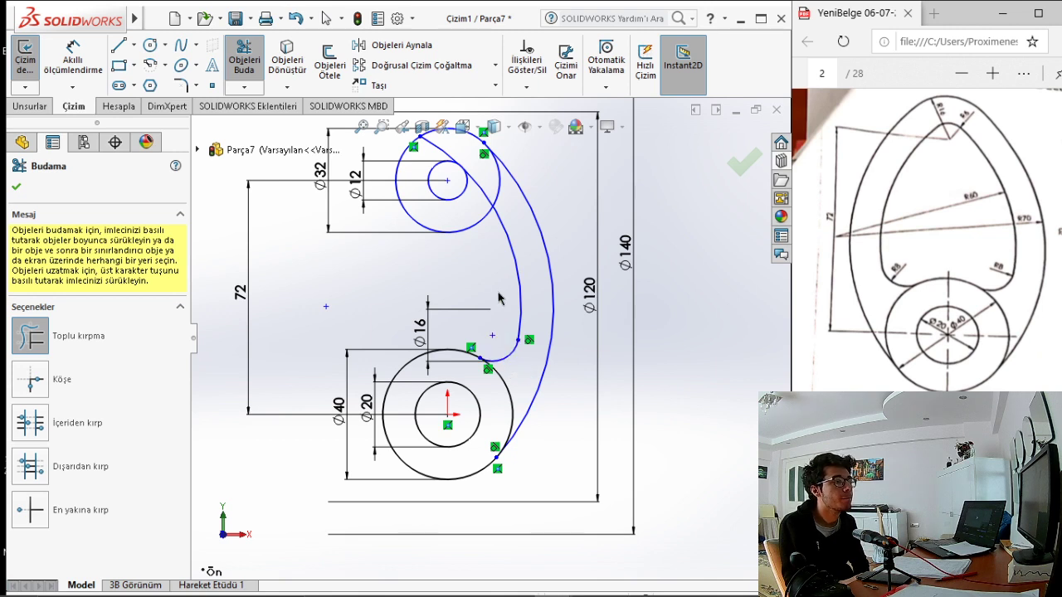
Trim the Ø32 circle's lower-left part and the top inner segments back to the Ø12 circle
drag(463, 264, 462, 233)
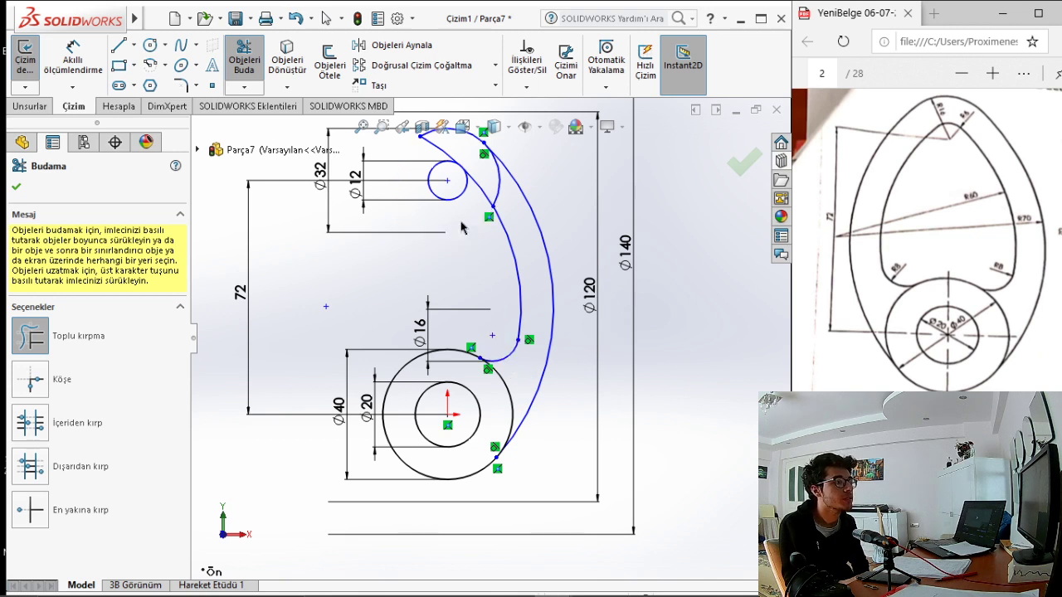
drag(496, 202, 489, 192)
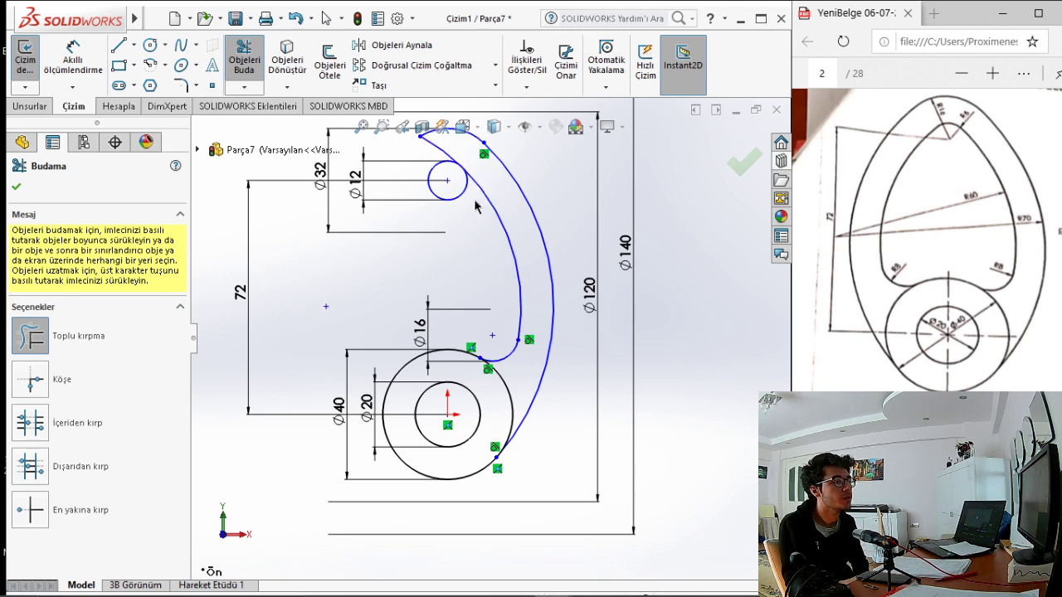
drag(438, 163, 441, 149)
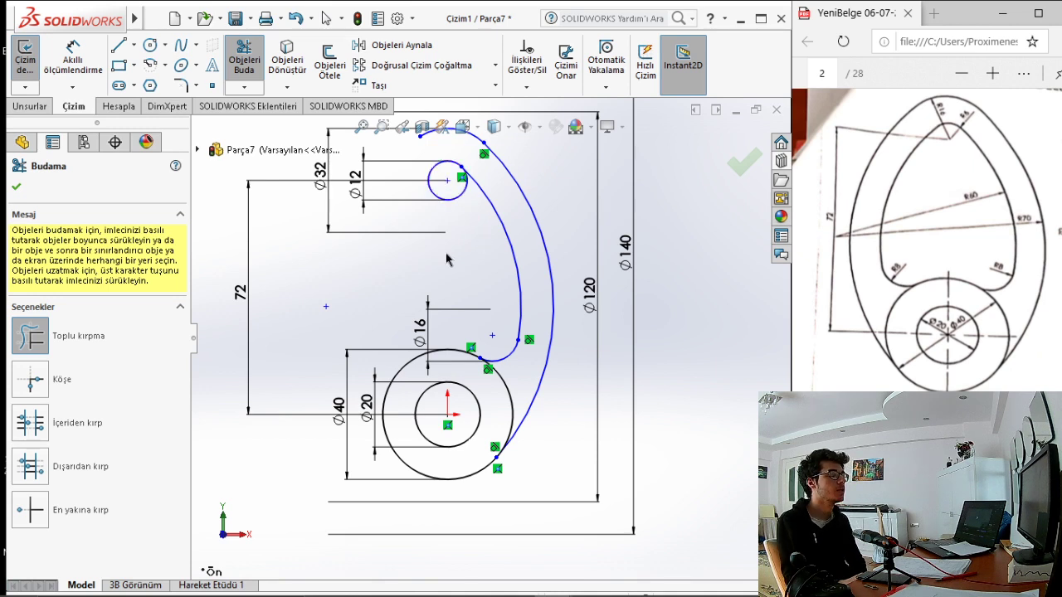
scroll(448, 283, up, 2)
scroll(452, 299, down, 1)
scroll(462, 282, down, 1)
scroll(463, 286, down, 1)
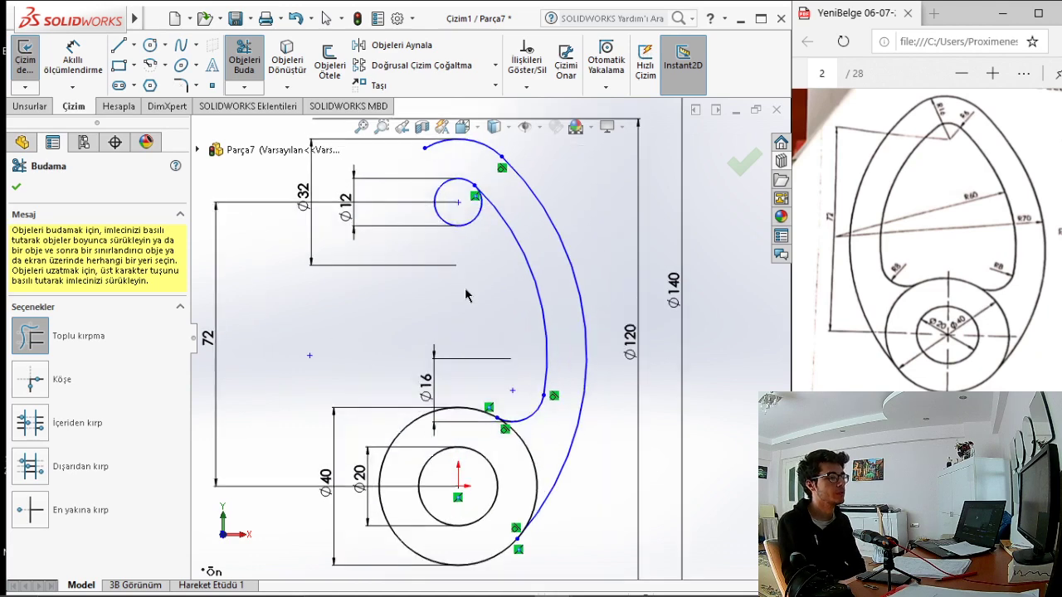
scroll(465, 296, down, 1)
scroll(406, 263, up, 1)
scroll(403, 264, down, 1)
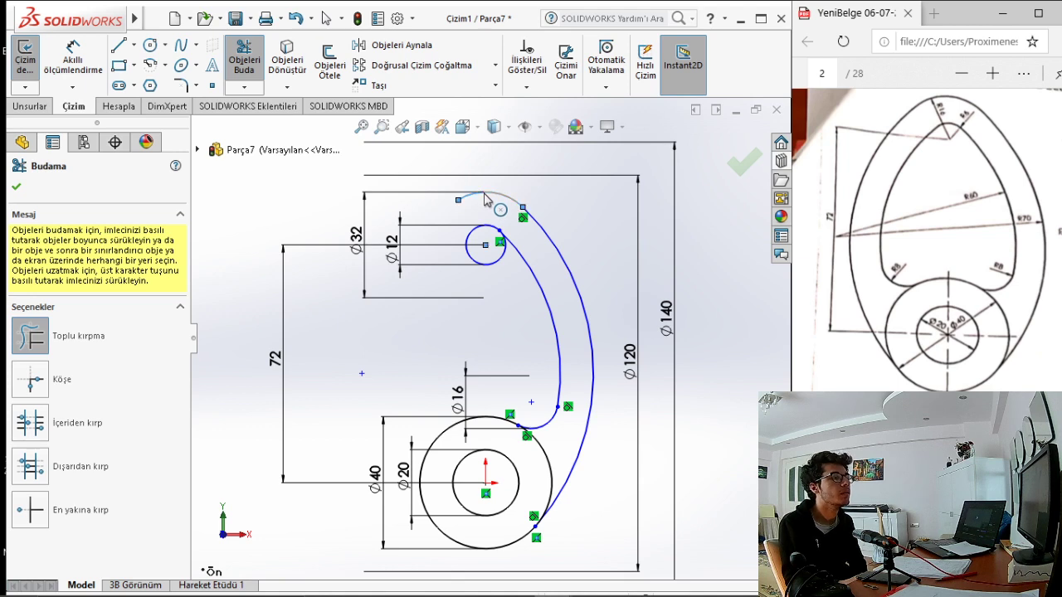
key(Escape)
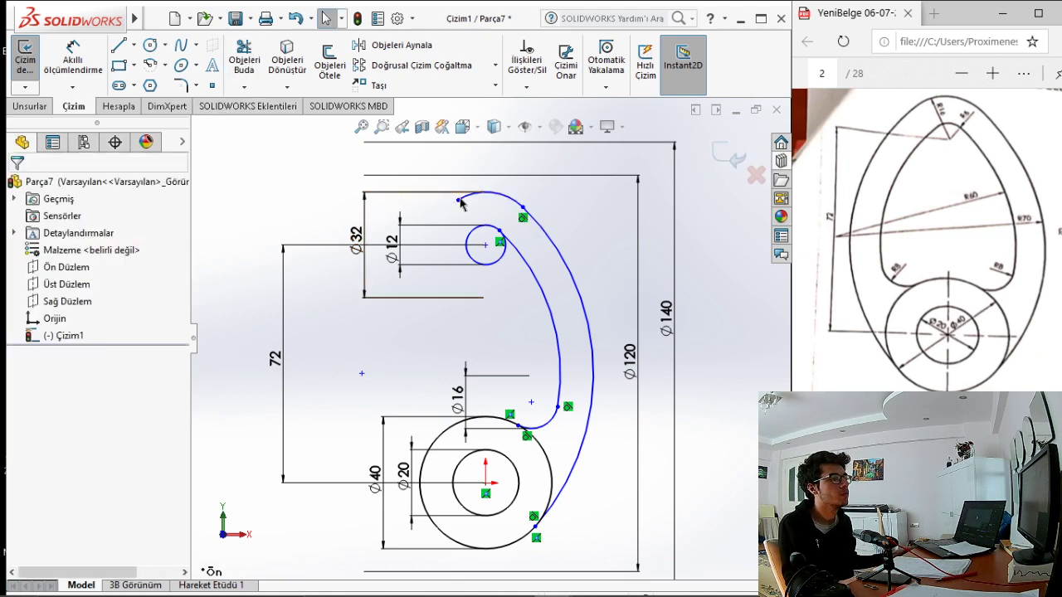
click(512, 201)
key(Escape)
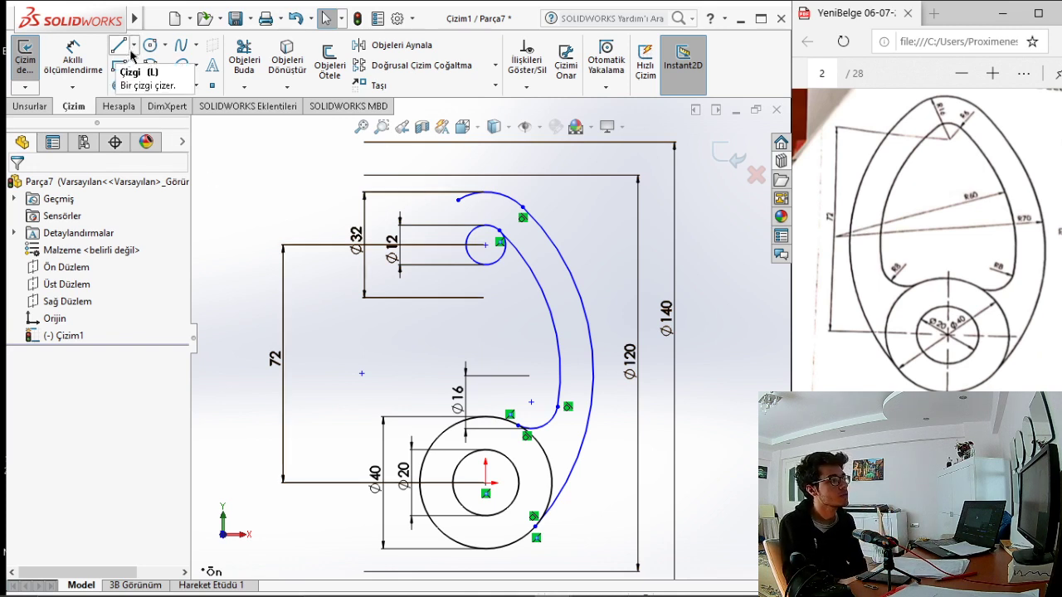
Draw a vertical centerline through the circle centres from below the bottom circle to above the top
click(134, 46)
click(123, 48)
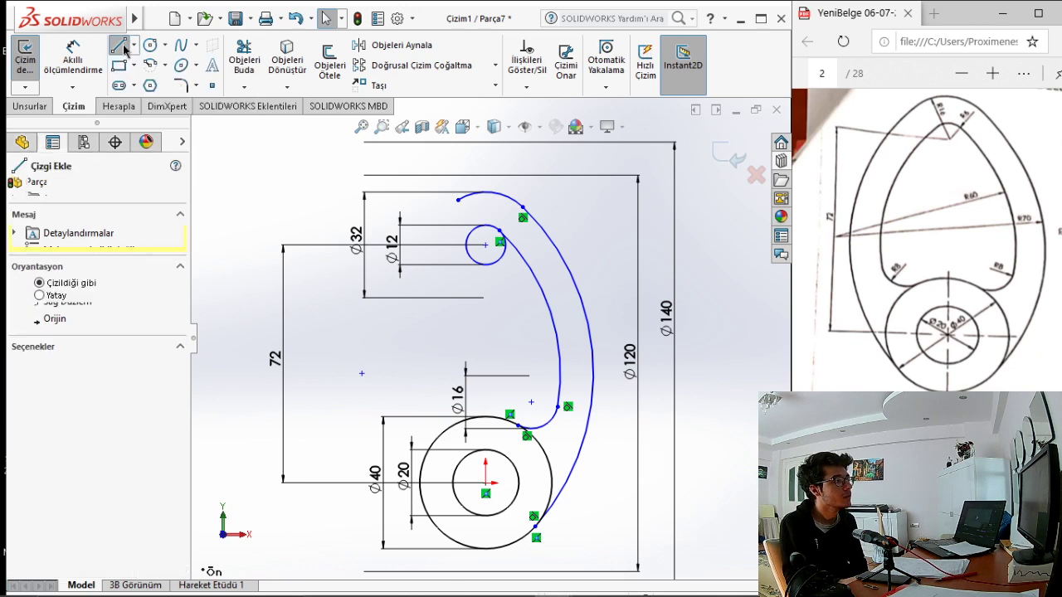
click(133, 48)
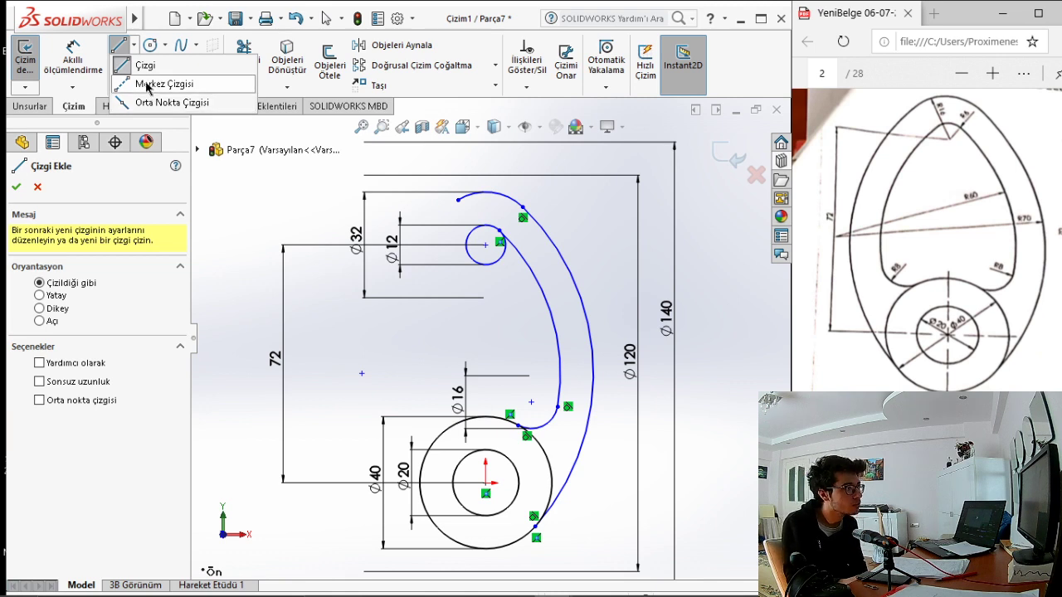
click(148, 84)
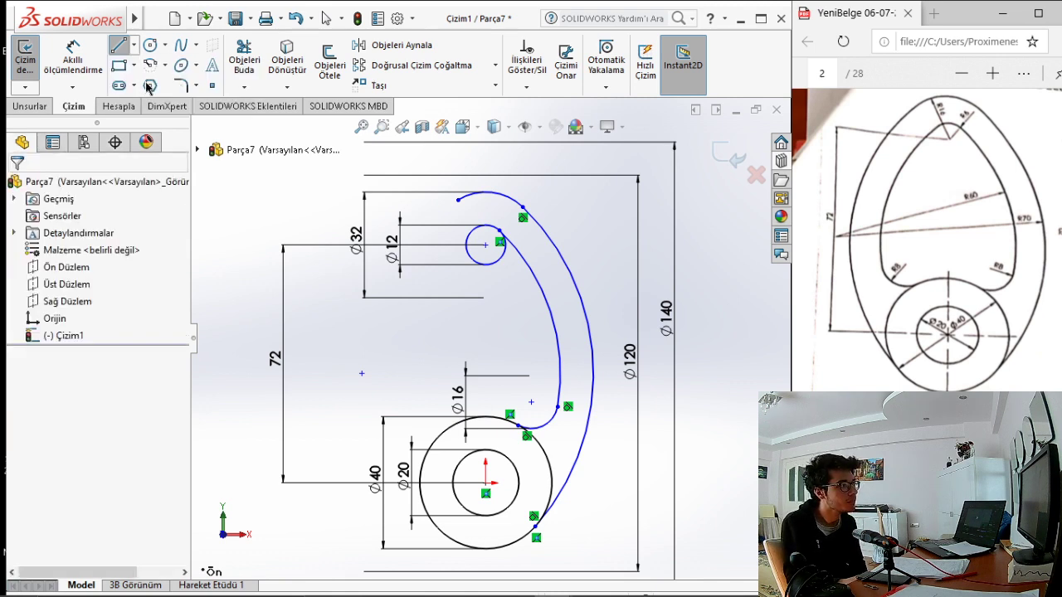
click(486, 494)
key(f)
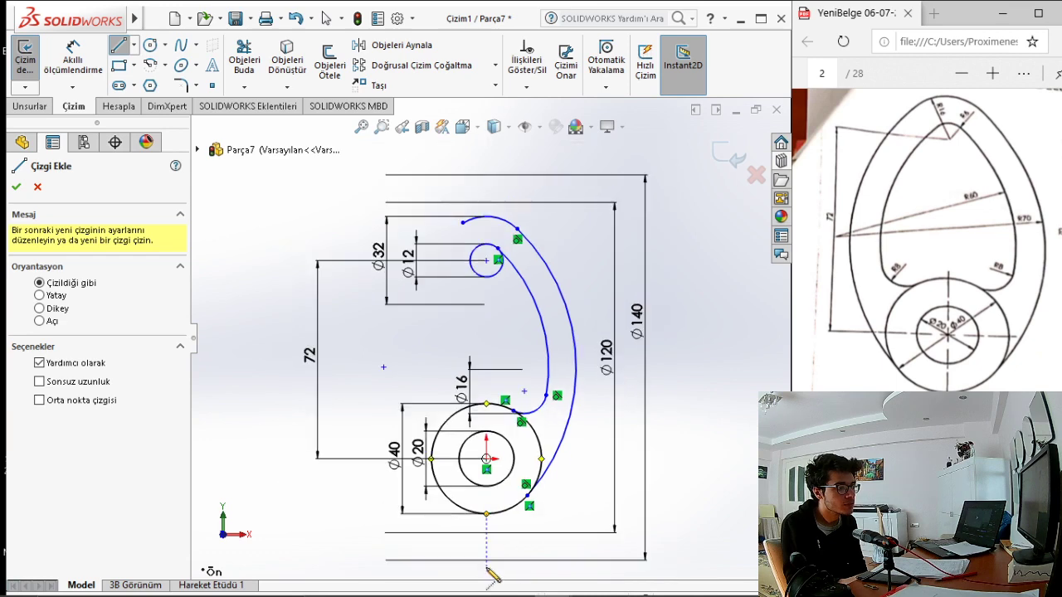
click(487, 560)
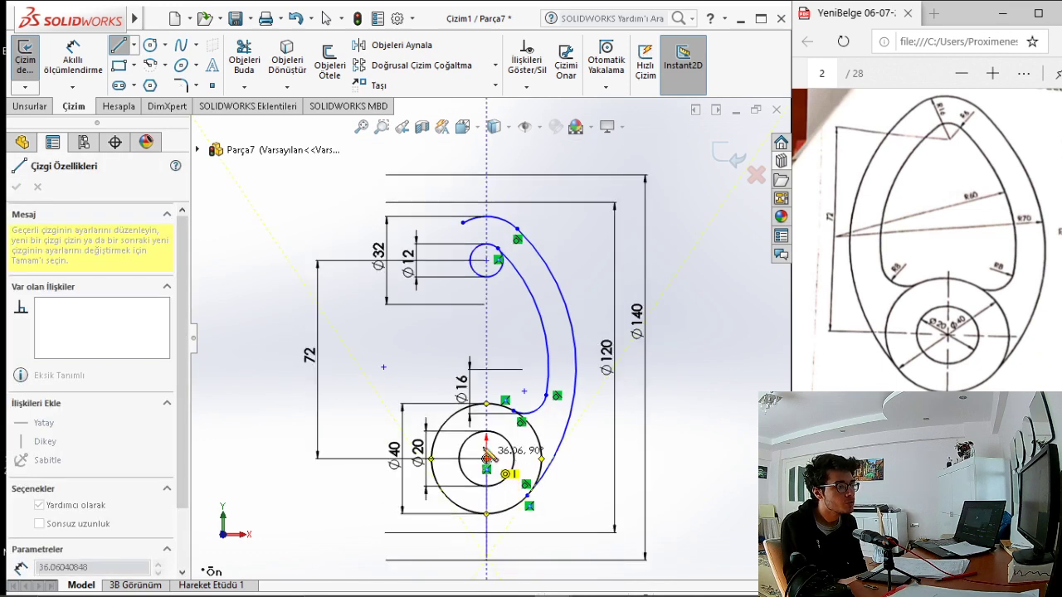
click(487, 159)
key(Escape)
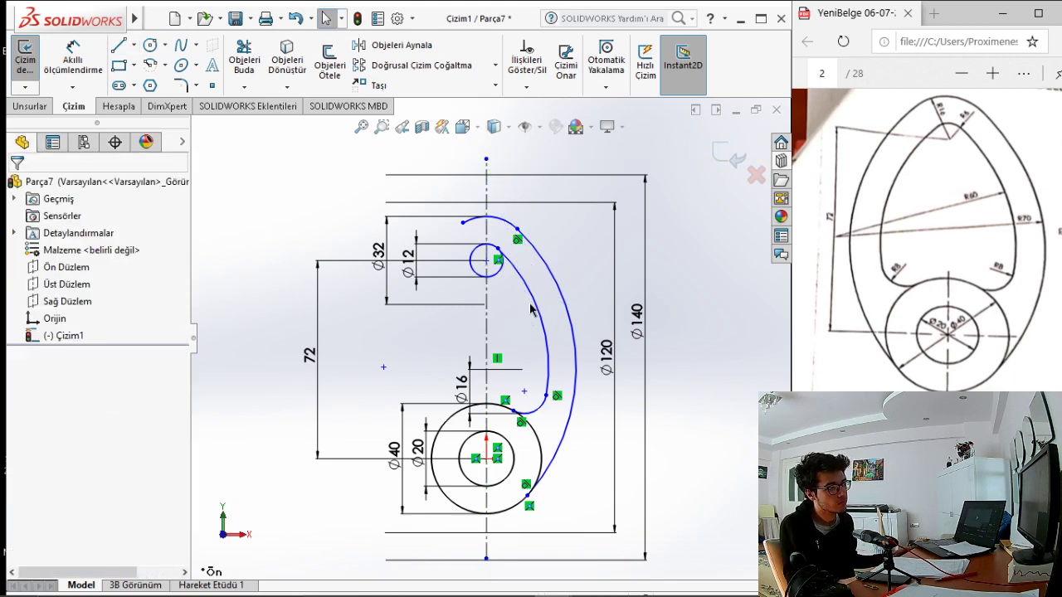
scroll(529, 404, down, 1)
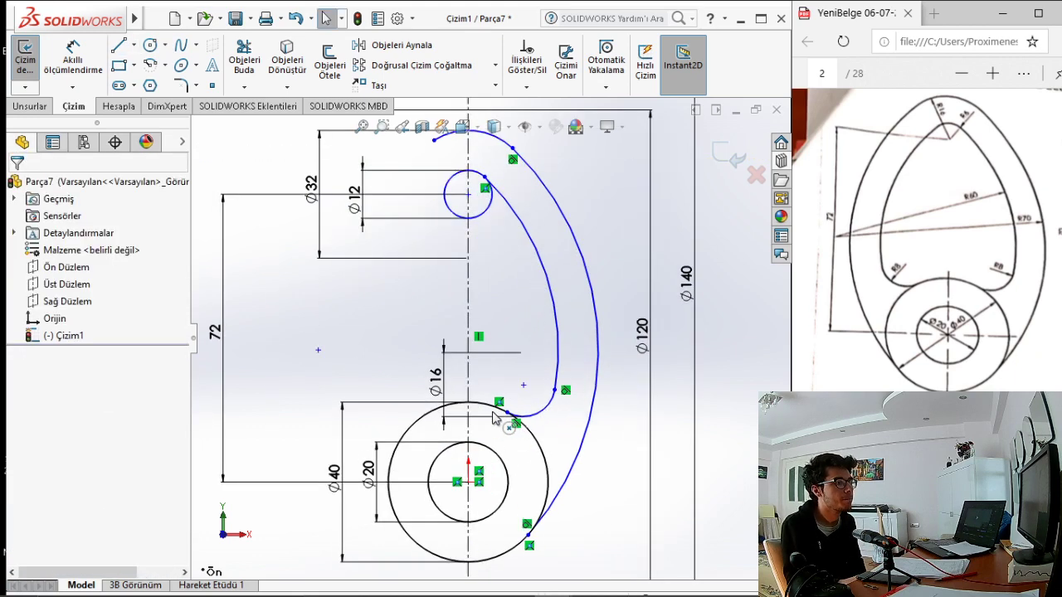
scroll(528, 404, down, 1)
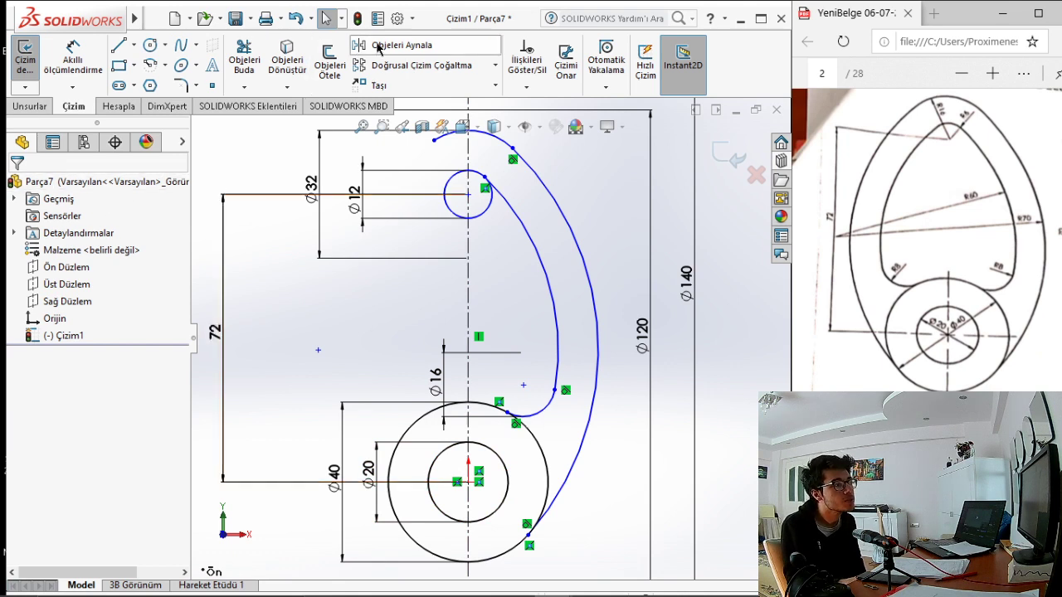
Mirror the outer, inner and small connecting right arcs about the vertical centreline
click(417, 51)
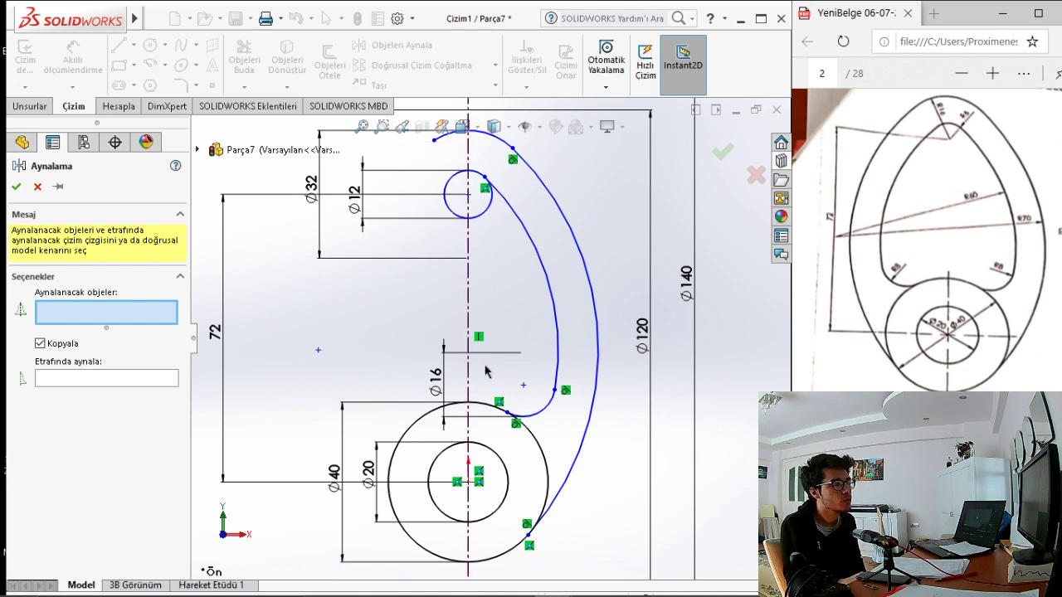
click(575, 465)
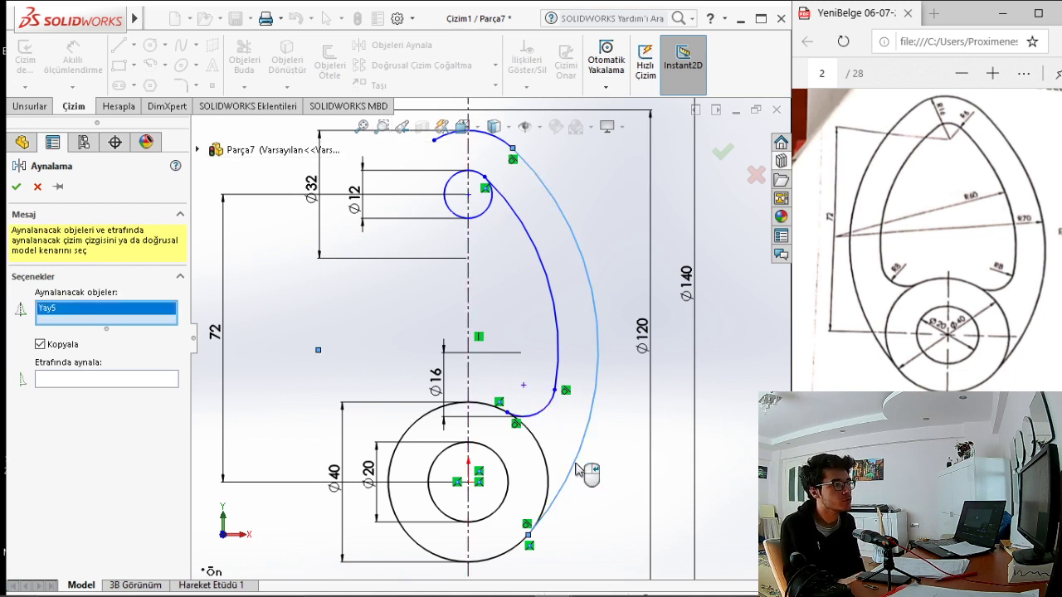
click(563, 339)
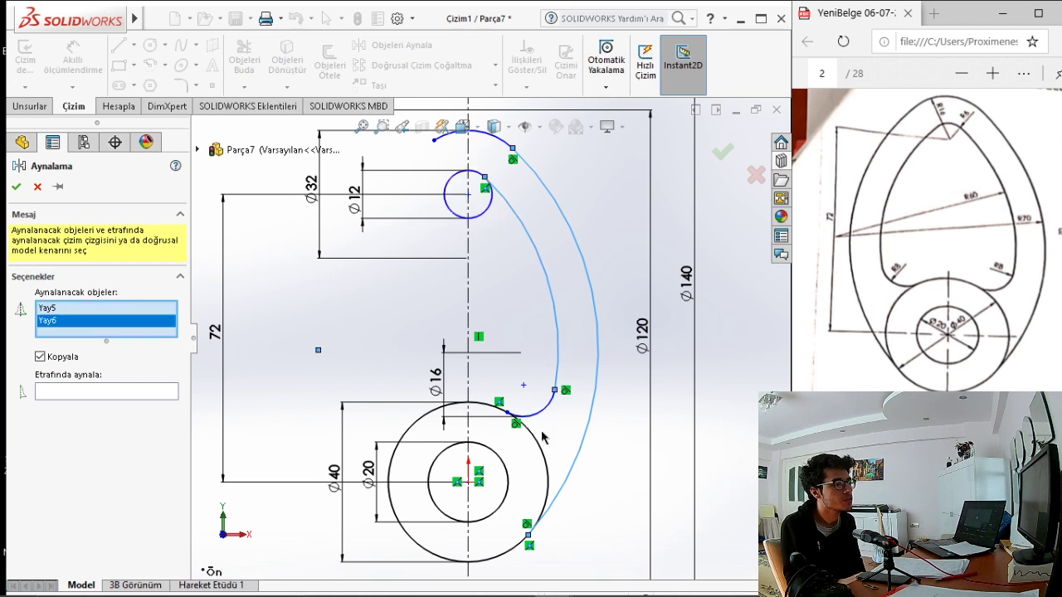
click(544, 406)
click(119, 406)
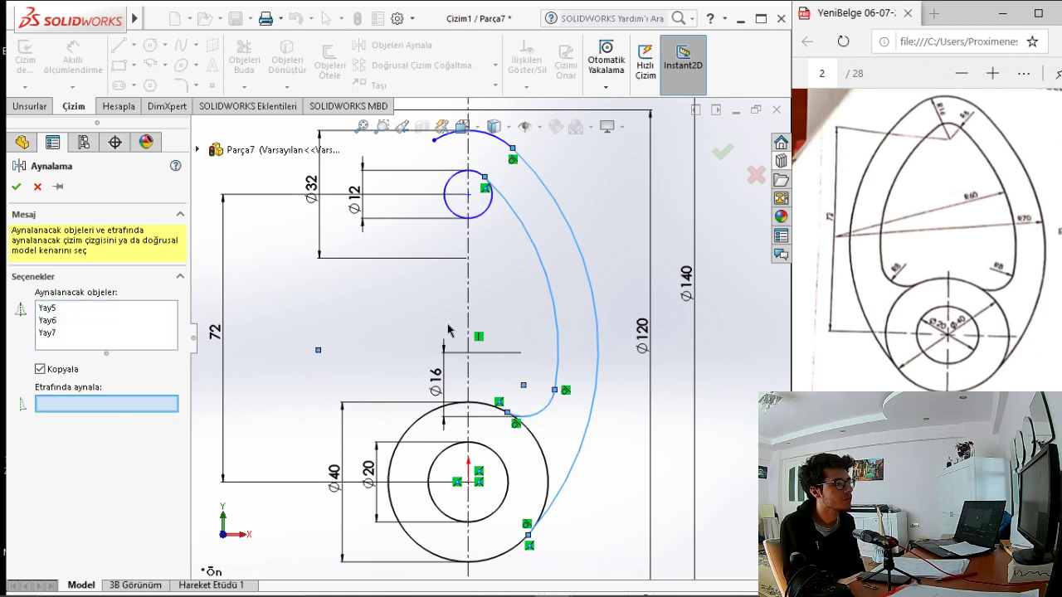
click(469, 324)
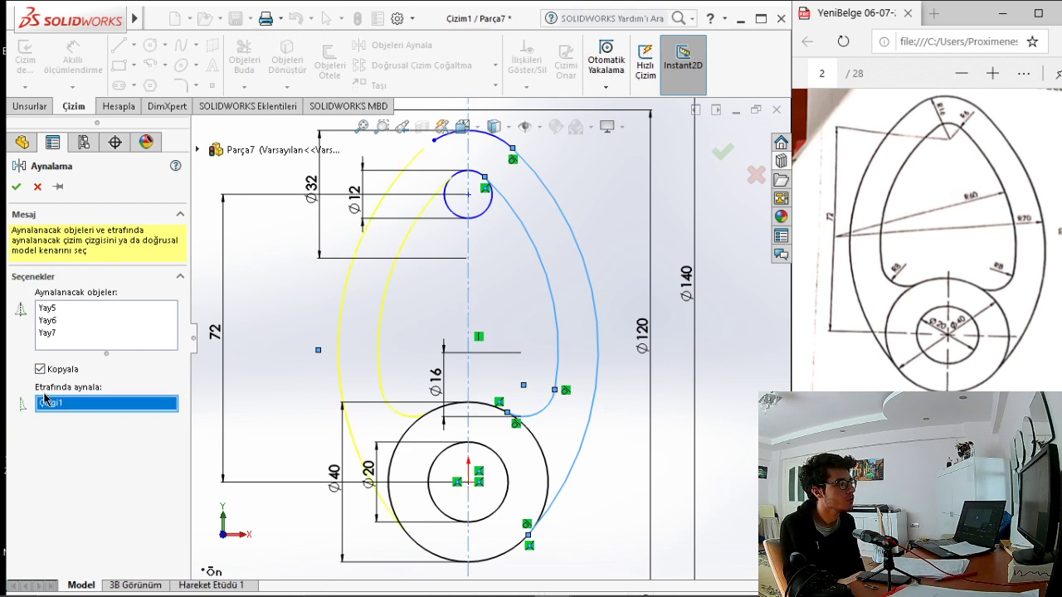
click(469, 401)
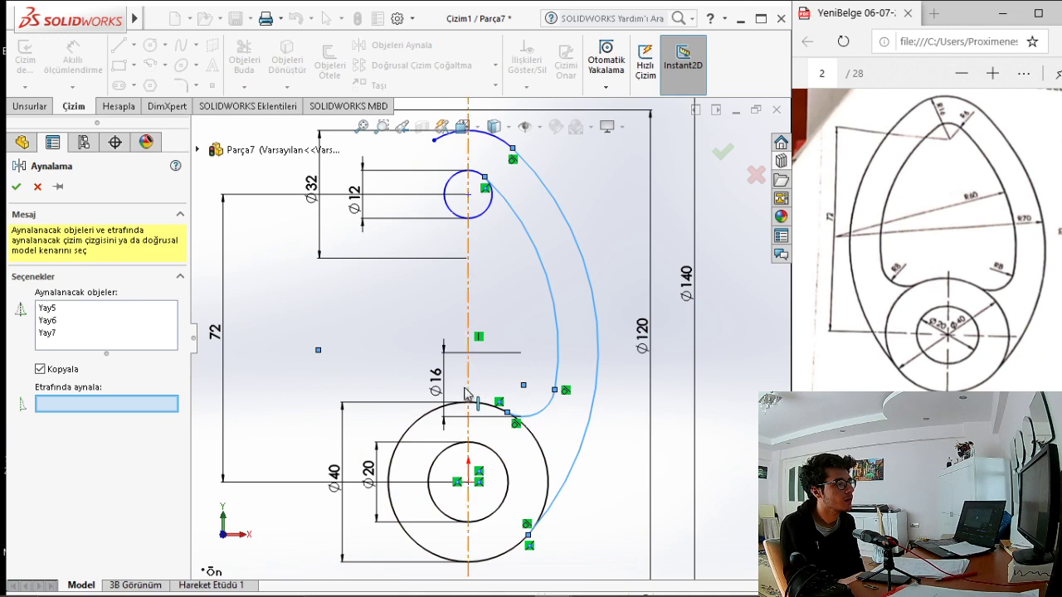
click(469, 298)
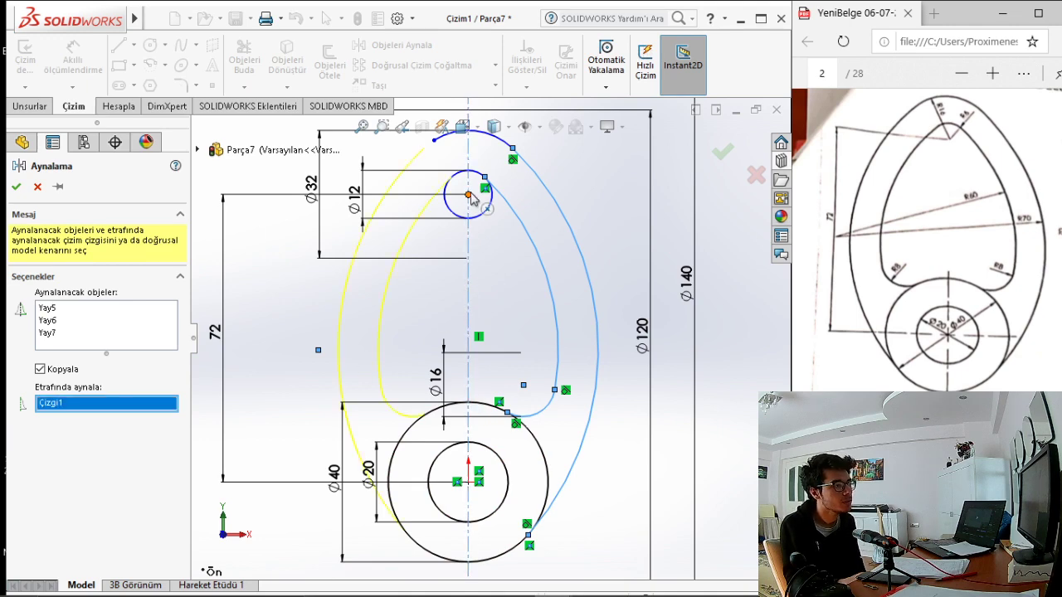
click(17, 188)
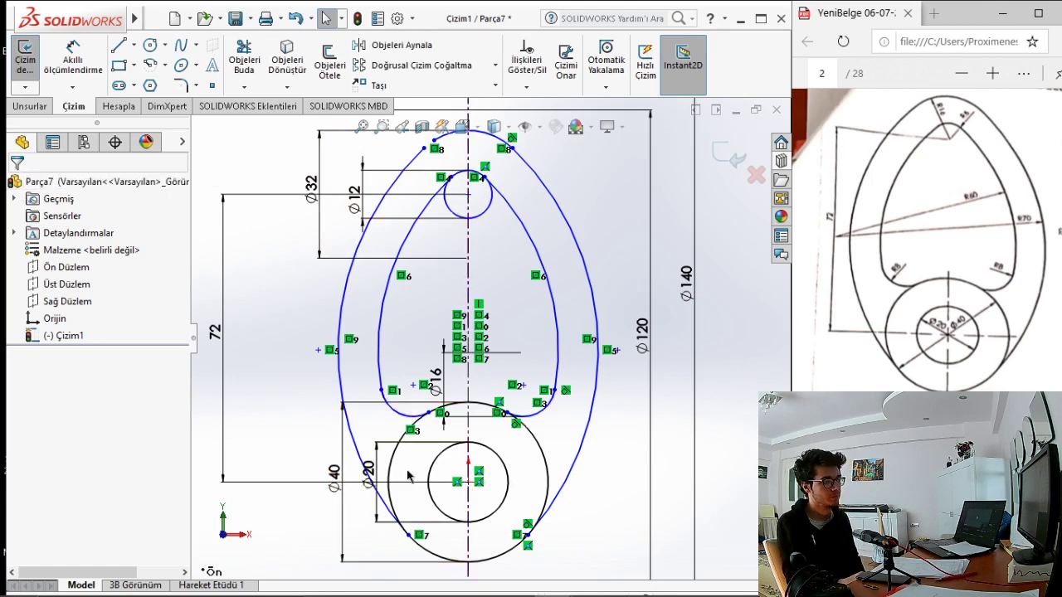
Fit the view and zoom in on the top of the egg profile to draw a circle there
key(f)
scroll(488, 448, down, 1)
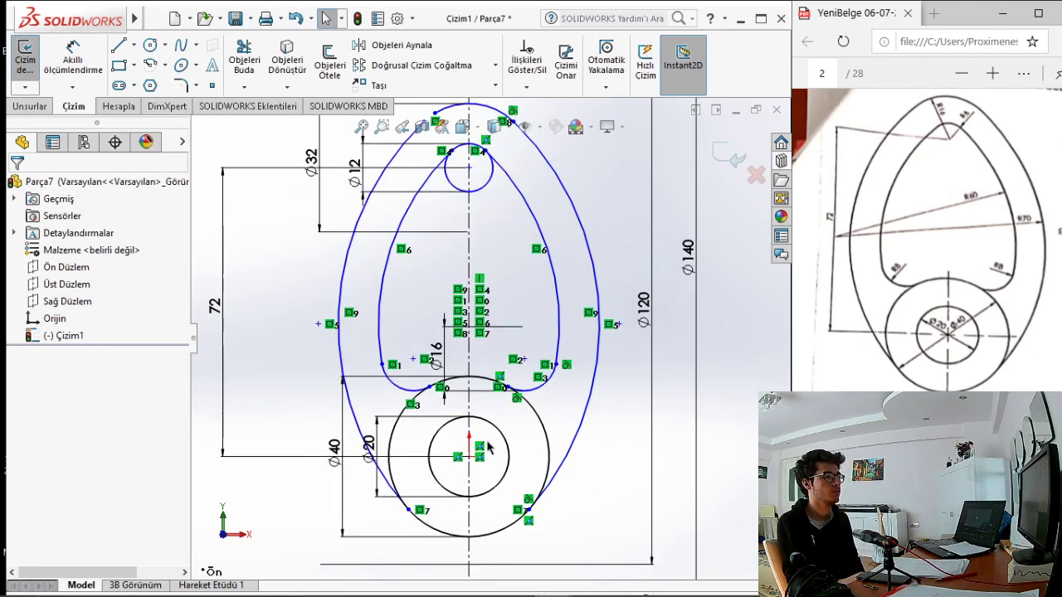
scroll(488, 448, down, 1)
scroll(440, 374, down, 1)
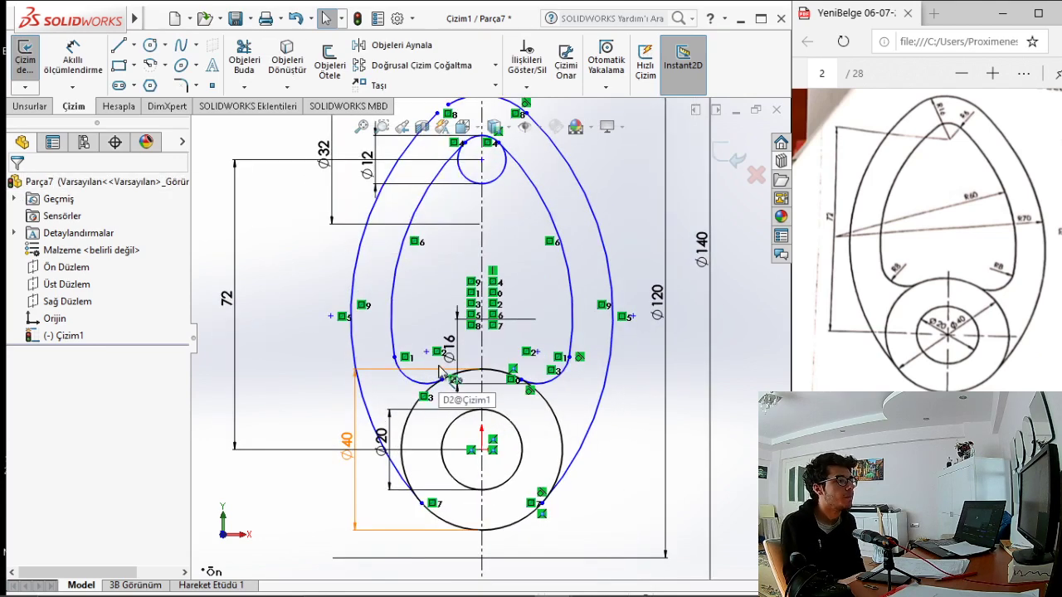
scroll(490, 336, up, 1)
scroll(495, 237, down, 1)
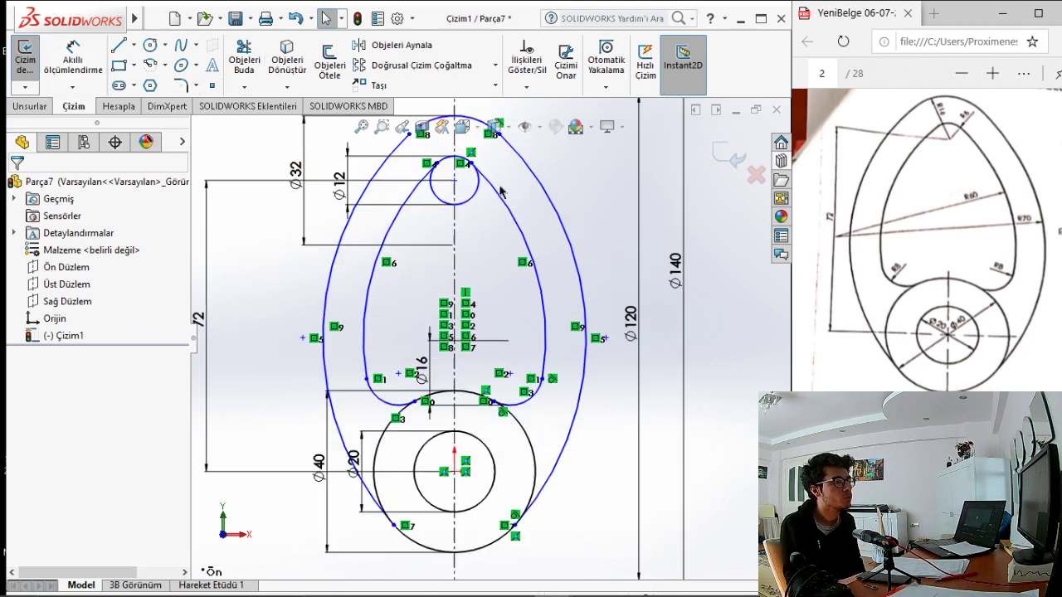
scroll(481, 216, up, 1)
scroll(467, 197, down, 2)
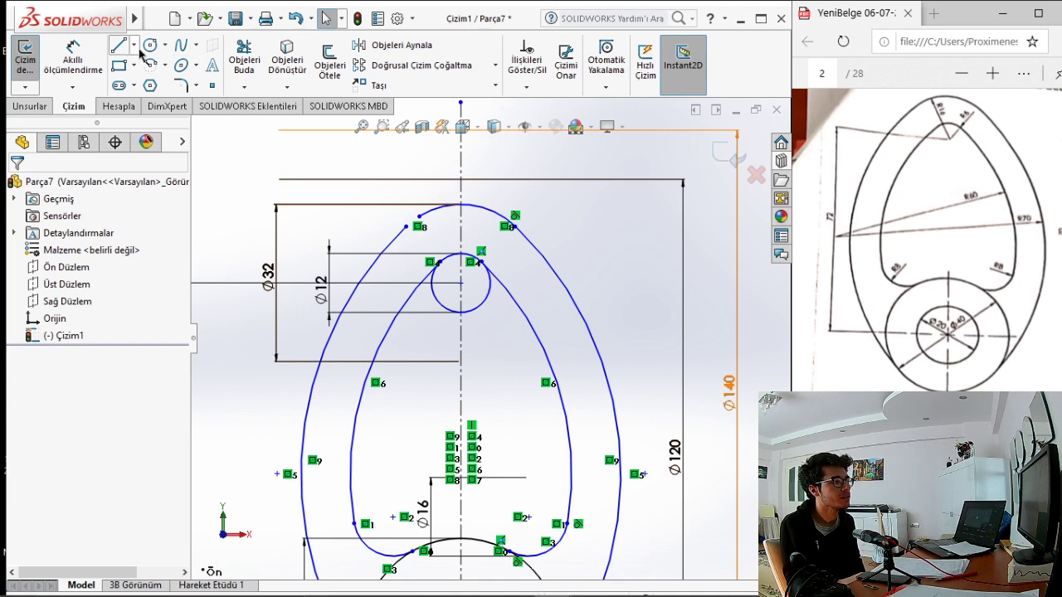
click(150, 45)
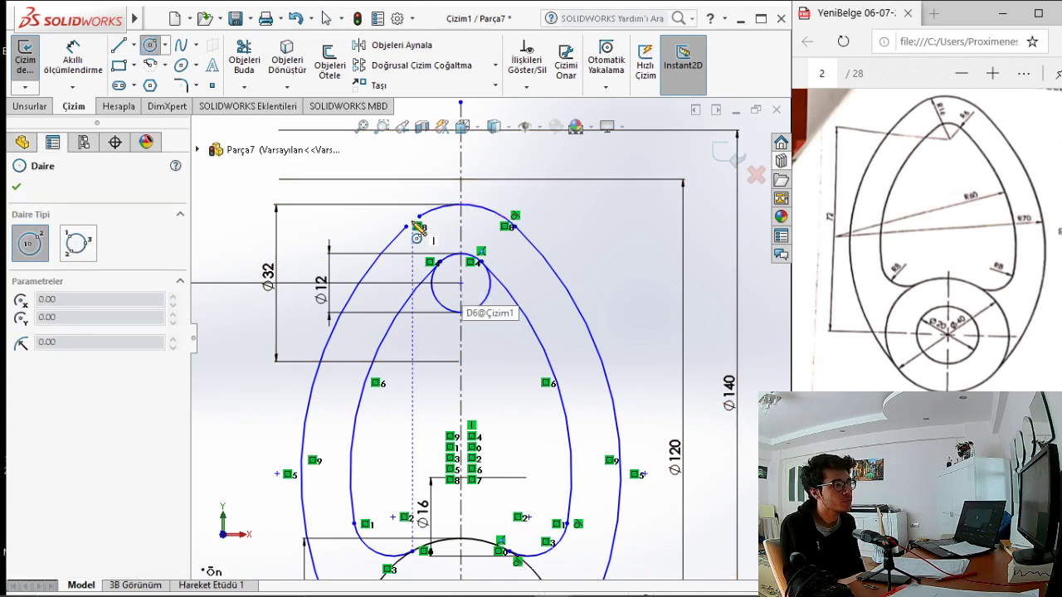
Draw a radius 16 circle centred on the Ø12 hole, tangent to the outer arcs
click(461, 284)
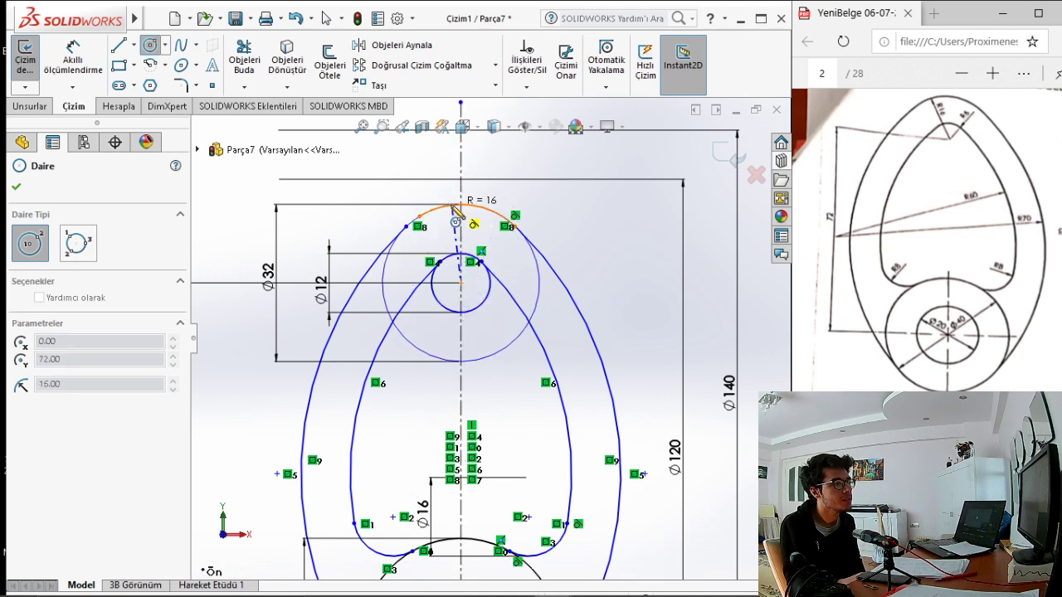
click(448, 209)
scroll(427, 266, down, 1)
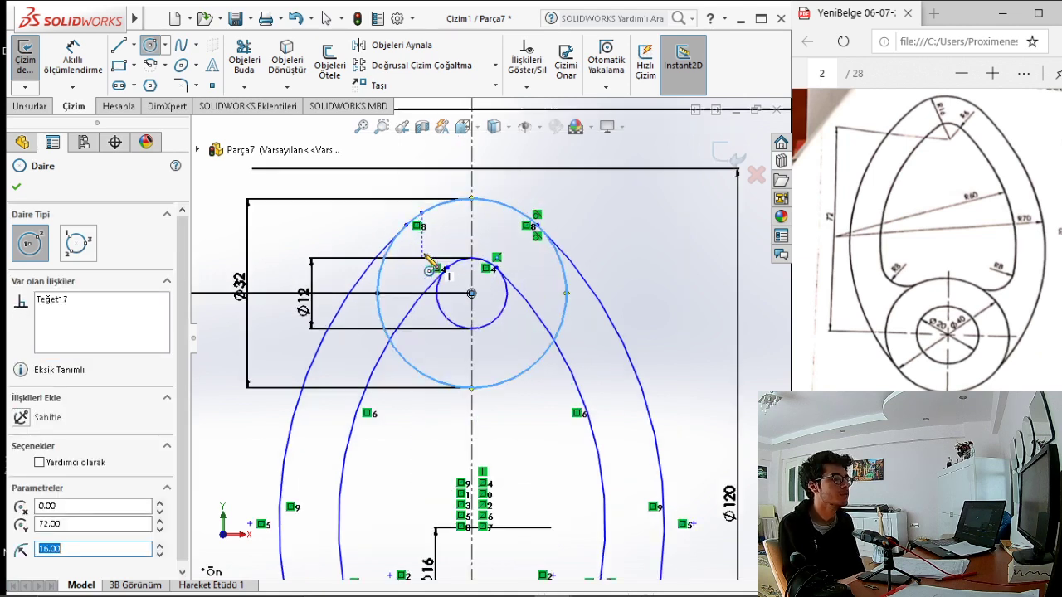
Trim away the new circle's lower part and the leftover top segments on both sides
click(243, 60)
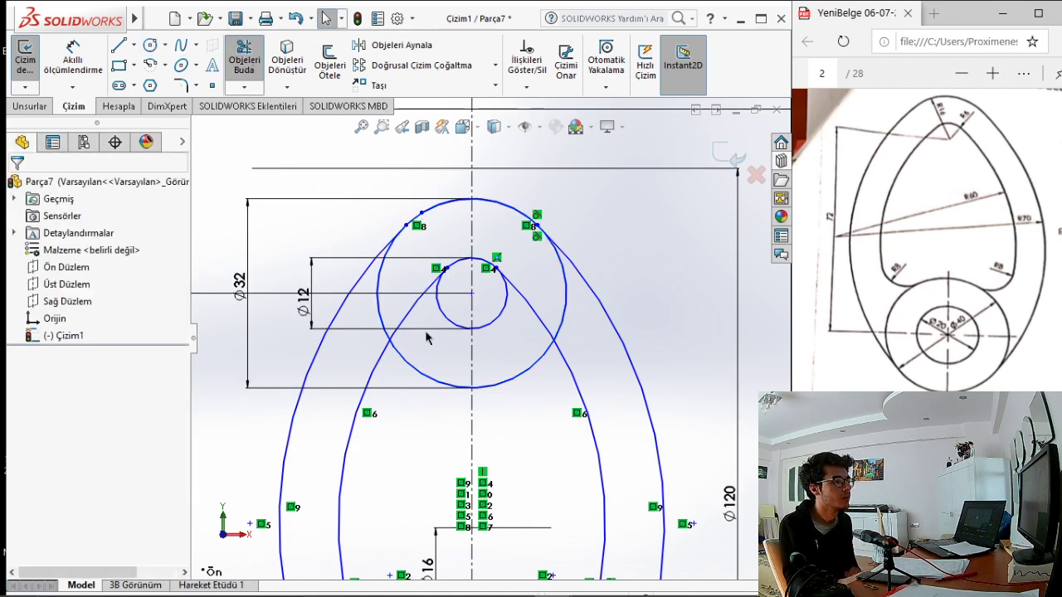
mouse_move(454, 385)
mouse_down()
mouse_move(504, 373)
mouse_move(524, 354)
mouse_up()
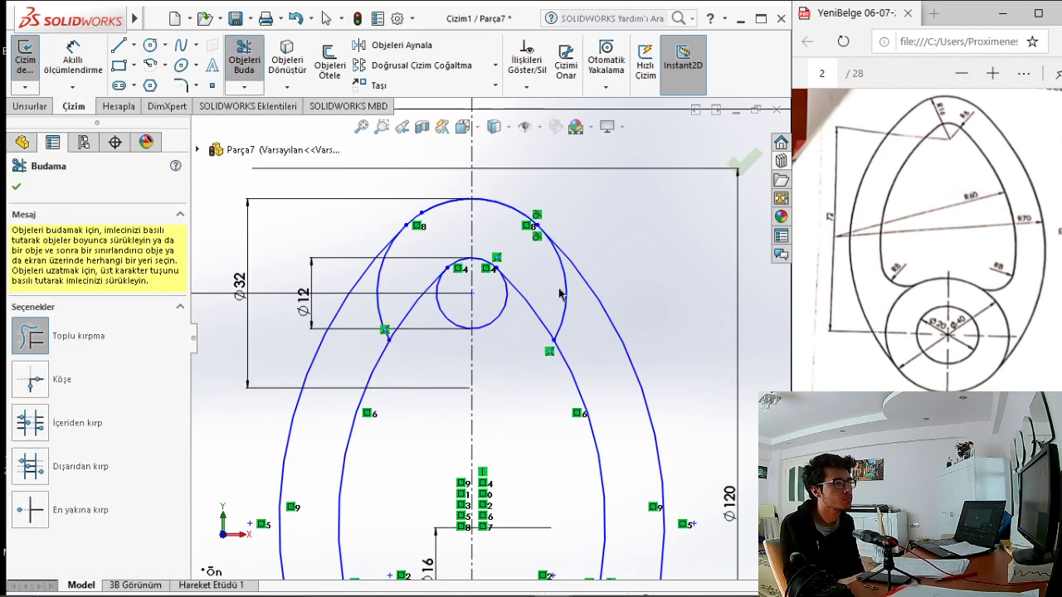
drag(560, 295, 580, 309)
drag(403, 264, 365, 274)
scroll(392, 362, up, 3)
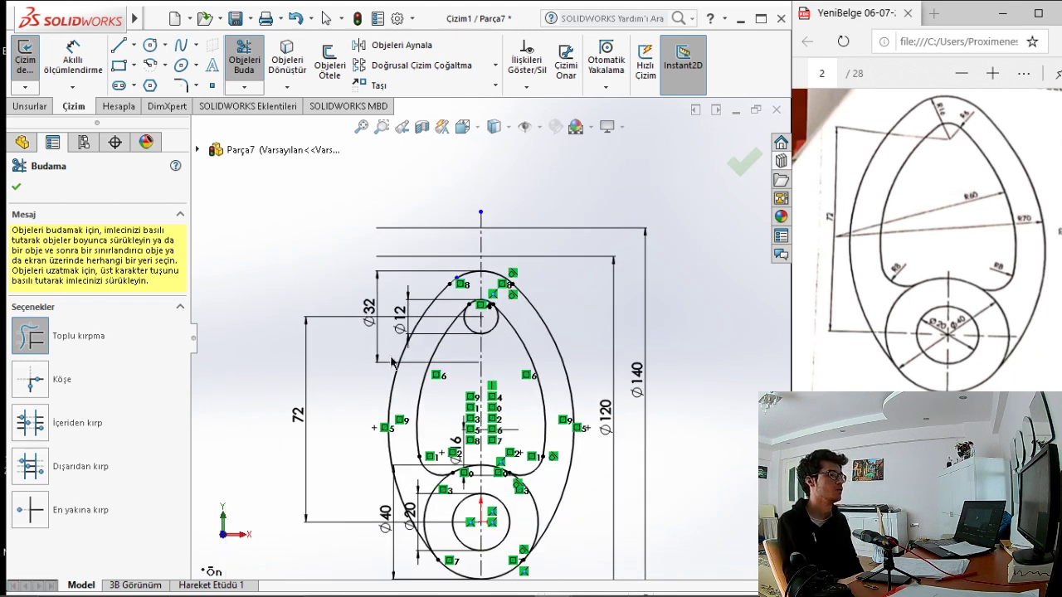
scroll(326, 332, up, 1)
scroll(365, 340, up, 1)
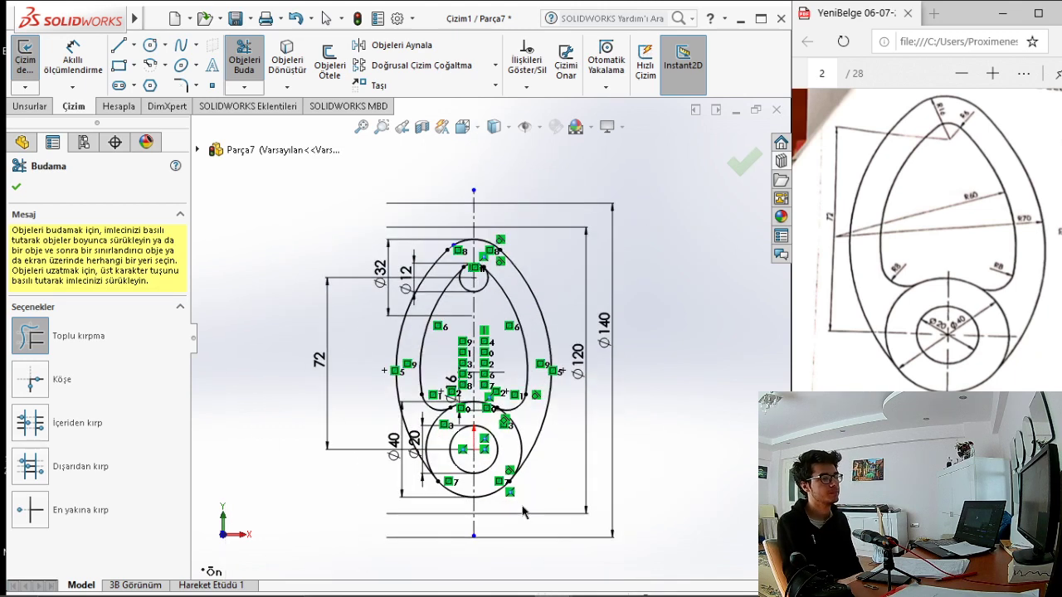
scroll(409, 353, down, 2)
scroll(409, 352, down, 2)
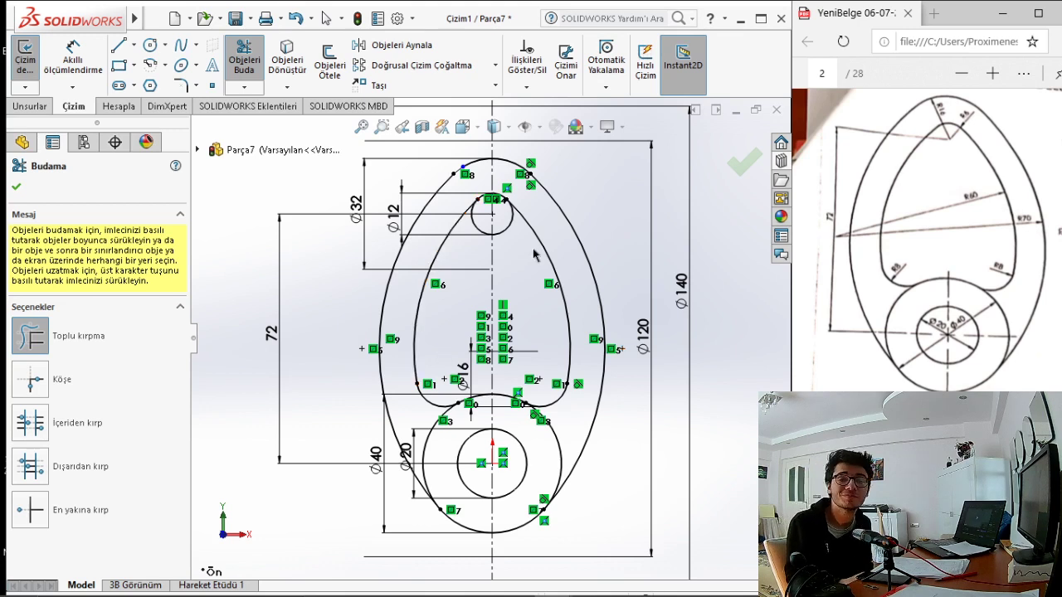
Check that the two inner arcs already share a Symmetric relation, then clear the selection
click(75, 65)
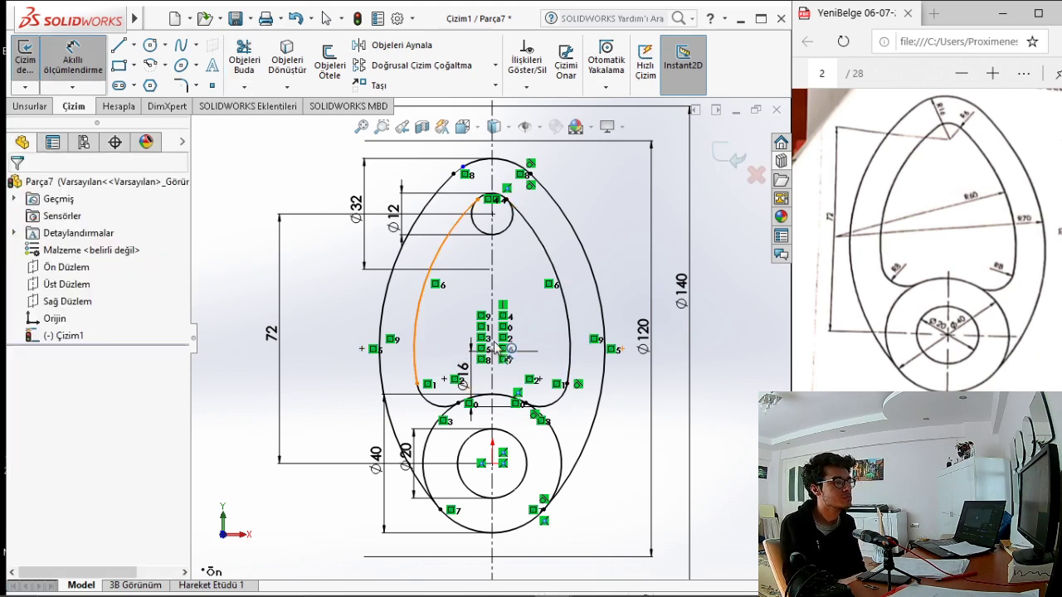
click(416, 347)
key(Escape)
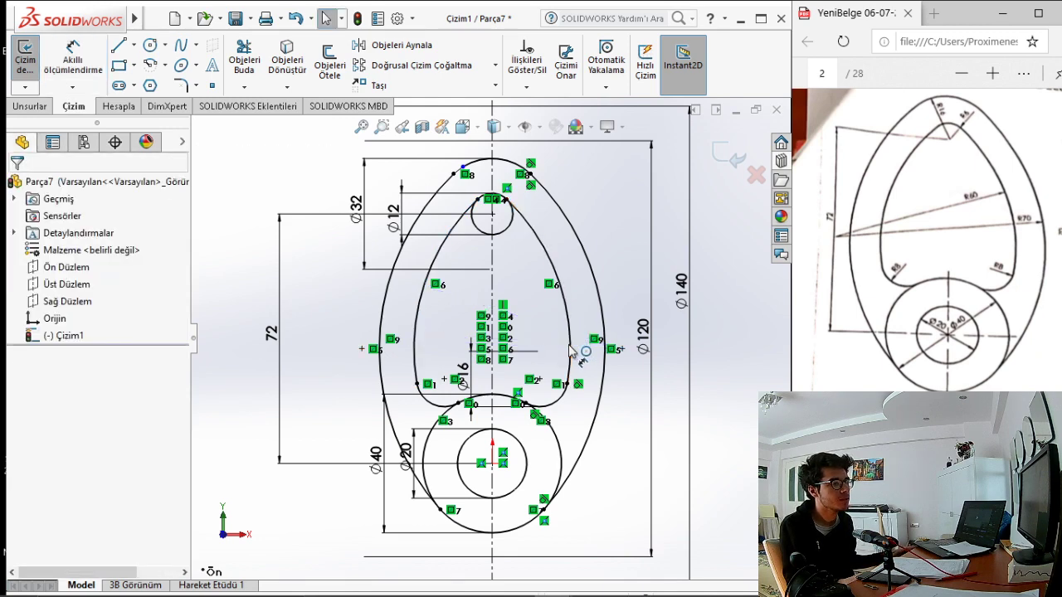
click(565, 319)
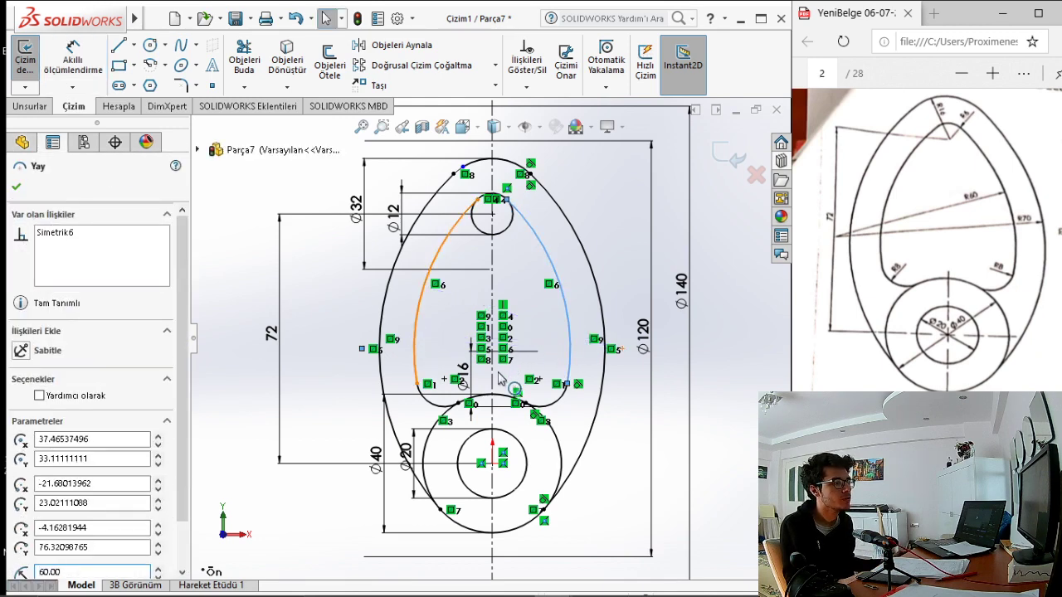
ctrl+click(416, 343)
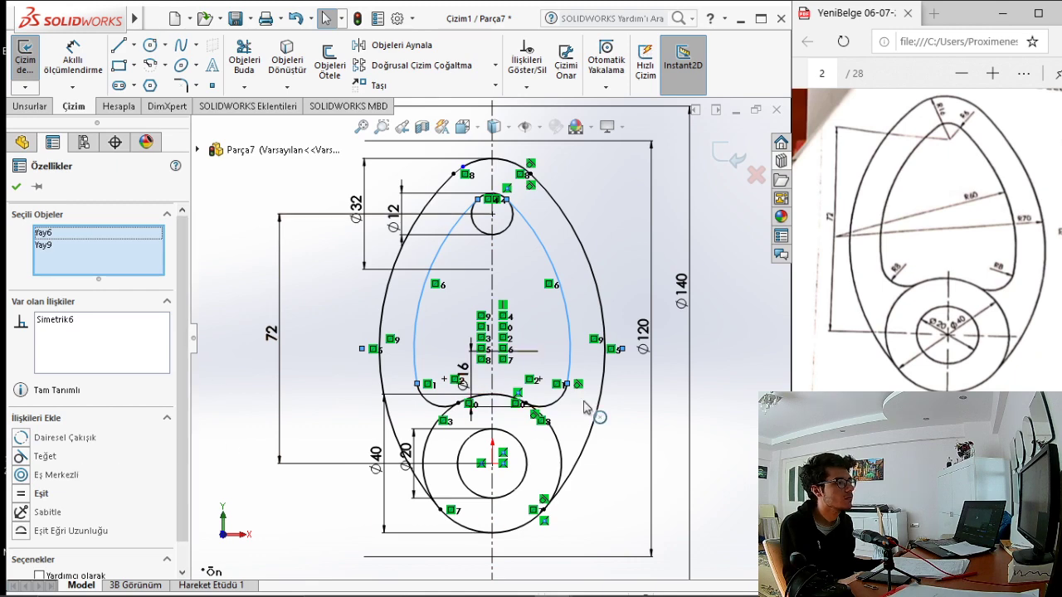
key(f)
scroll(426, 287, down, 3)
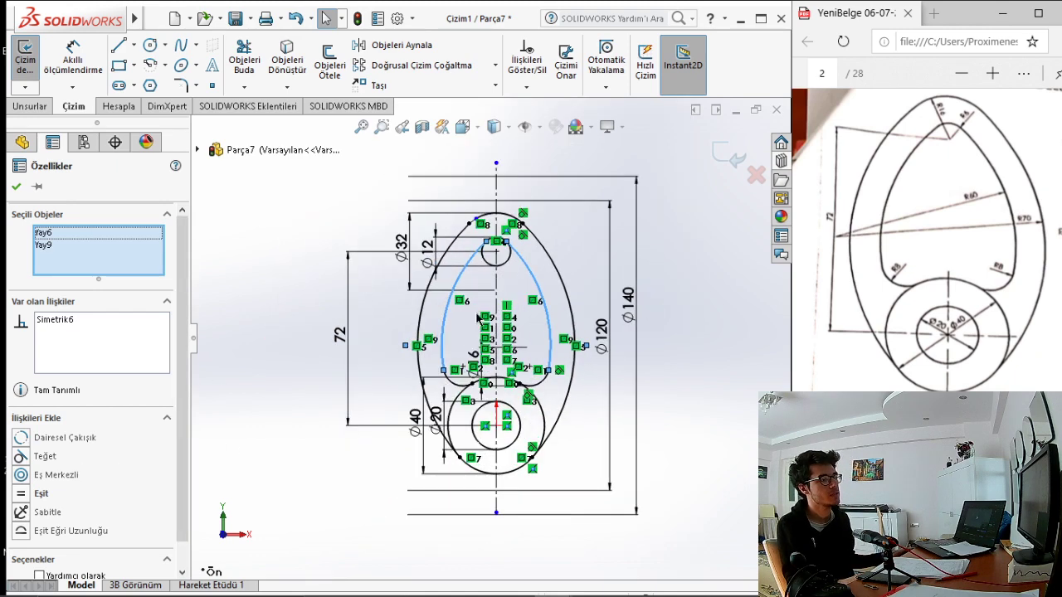
click(378, 168)
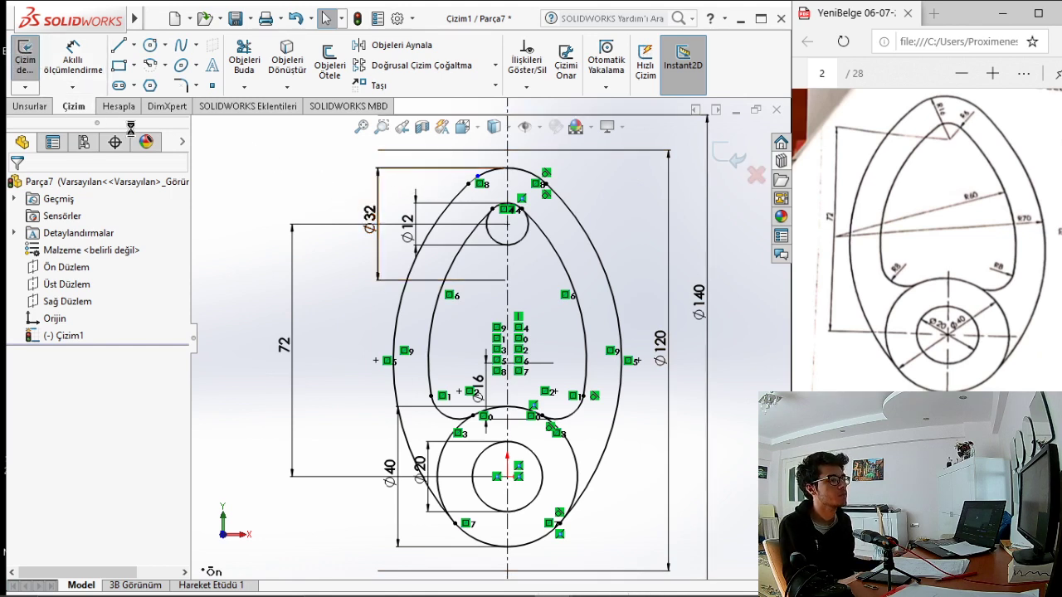
Exit sketch Çizim1 and zoom in and out to inspect the finished egg profile
key(f)
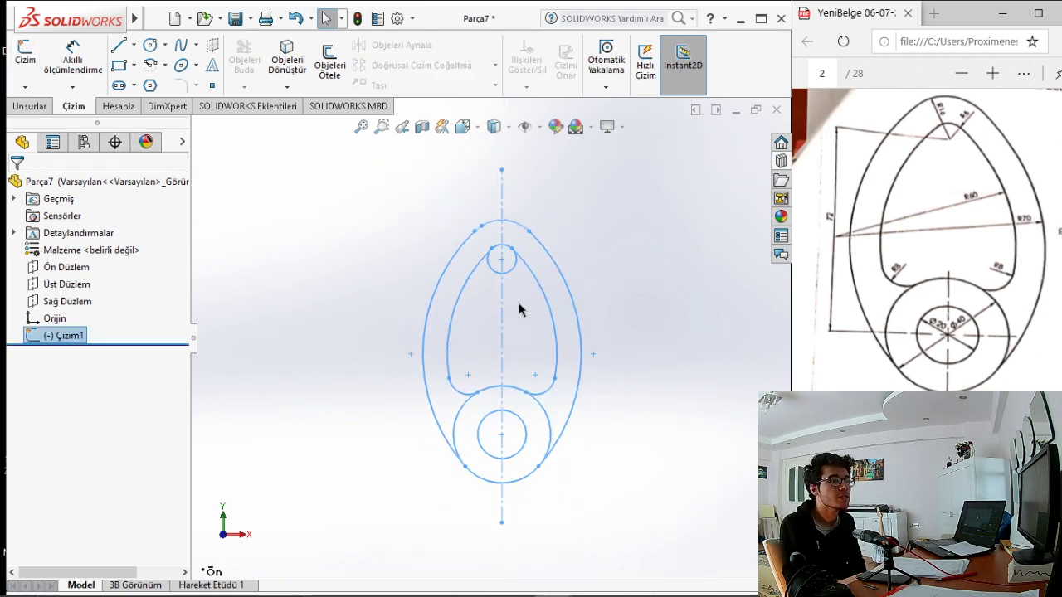
scroll(520, 310, down, 2)
scroll(516, 410, down, 2)
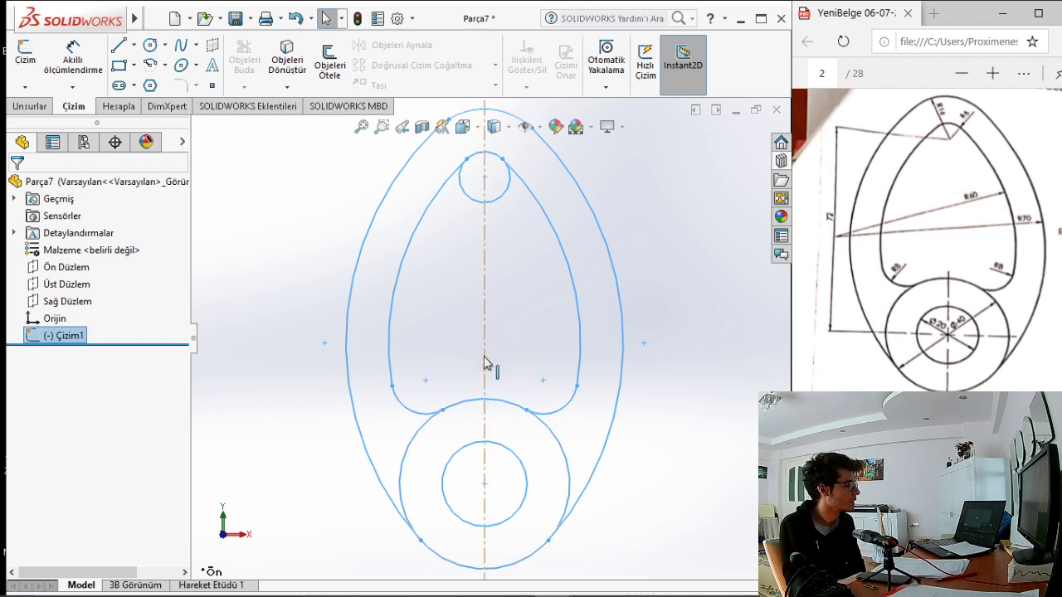
scroll(486, 342, up, 1)
scroll(485, 342, up, 2)
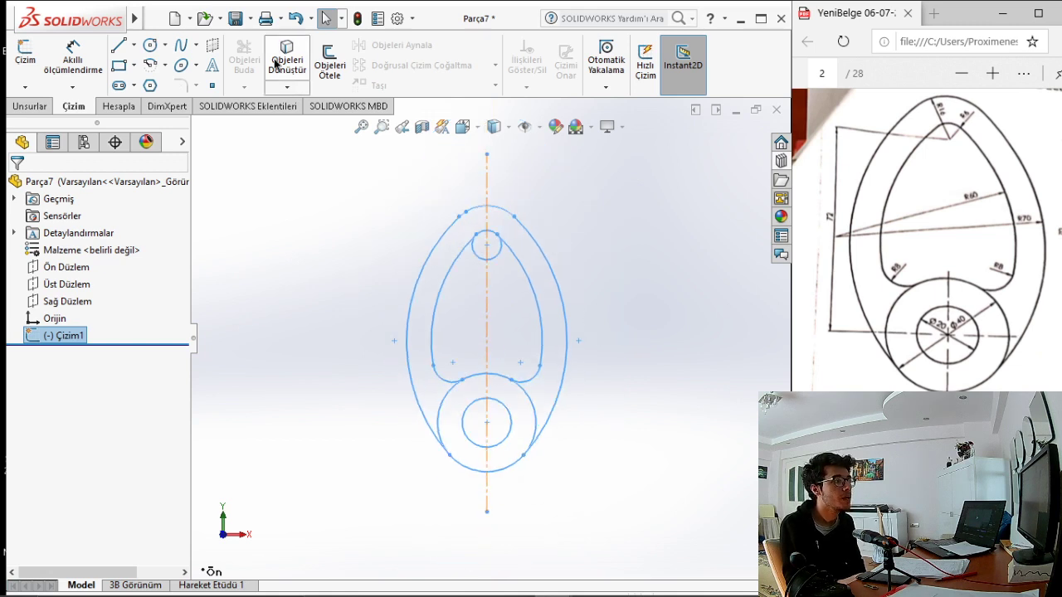